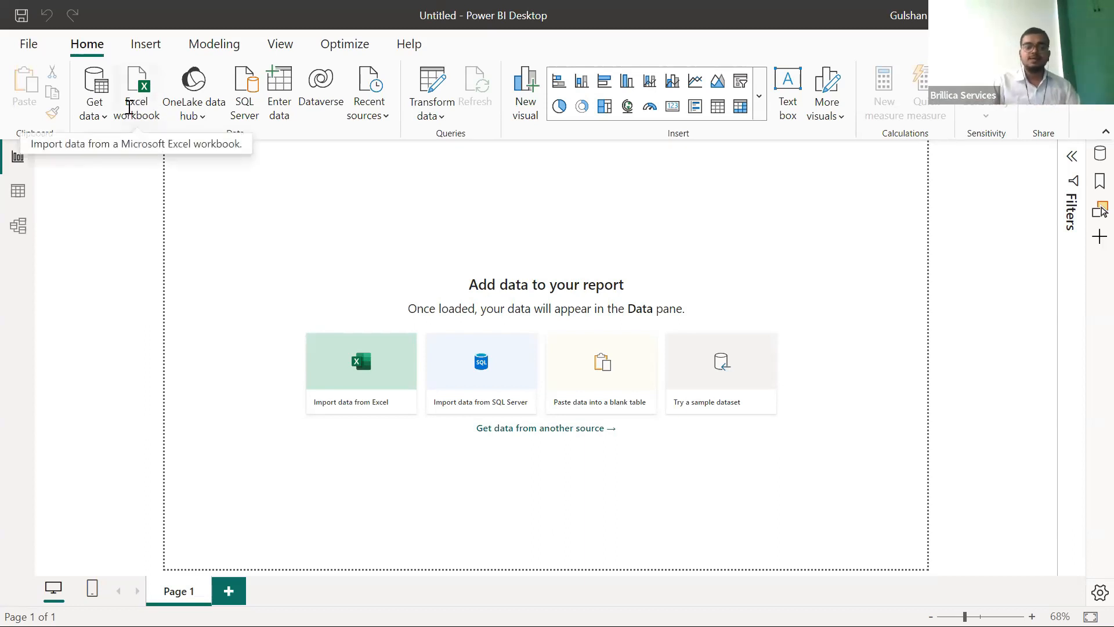
Browse the full list of data connectors and connect to an Excel Workbook source.
left_click(101, 116)
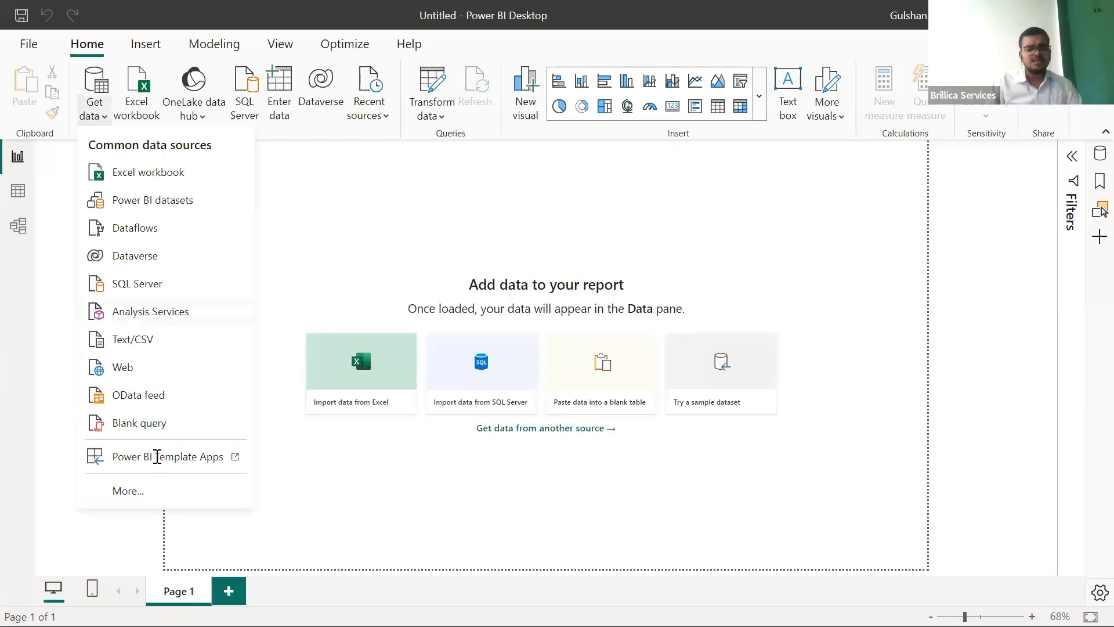
left_click(139, 490)
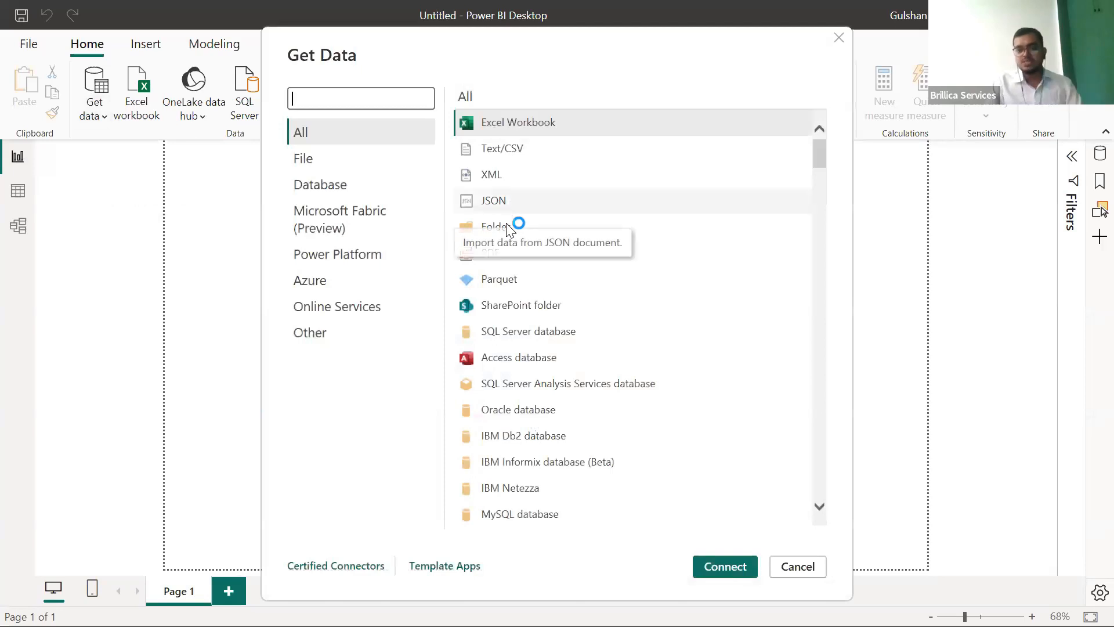
scroll(512, 277, "down", 7)
scroll(514, 281, "down", 14)
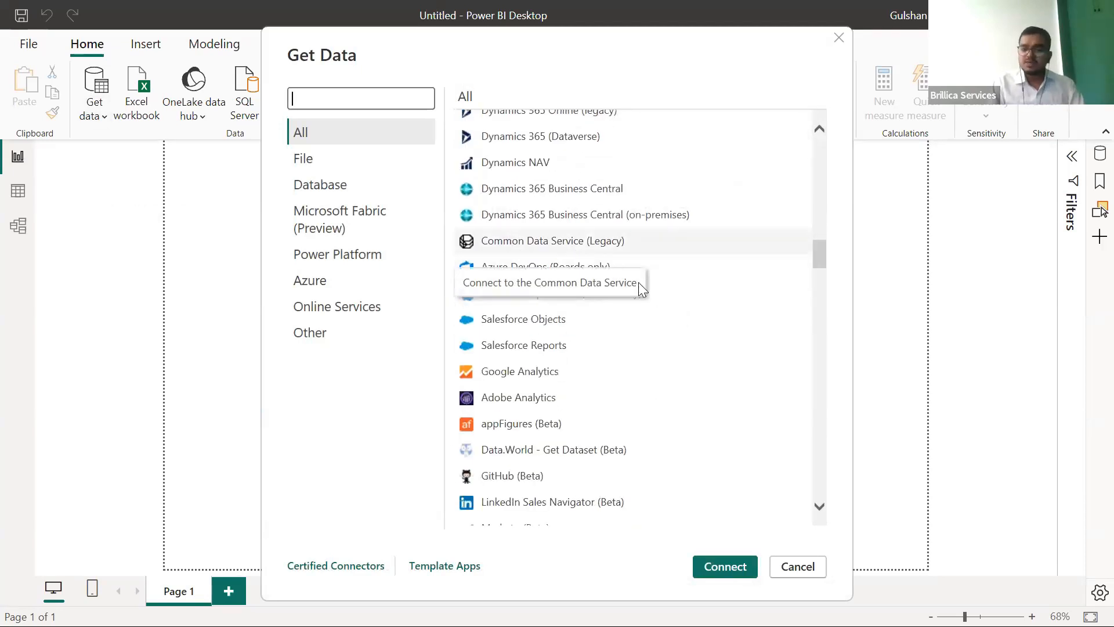
scroll(803, 169, "up", 20)
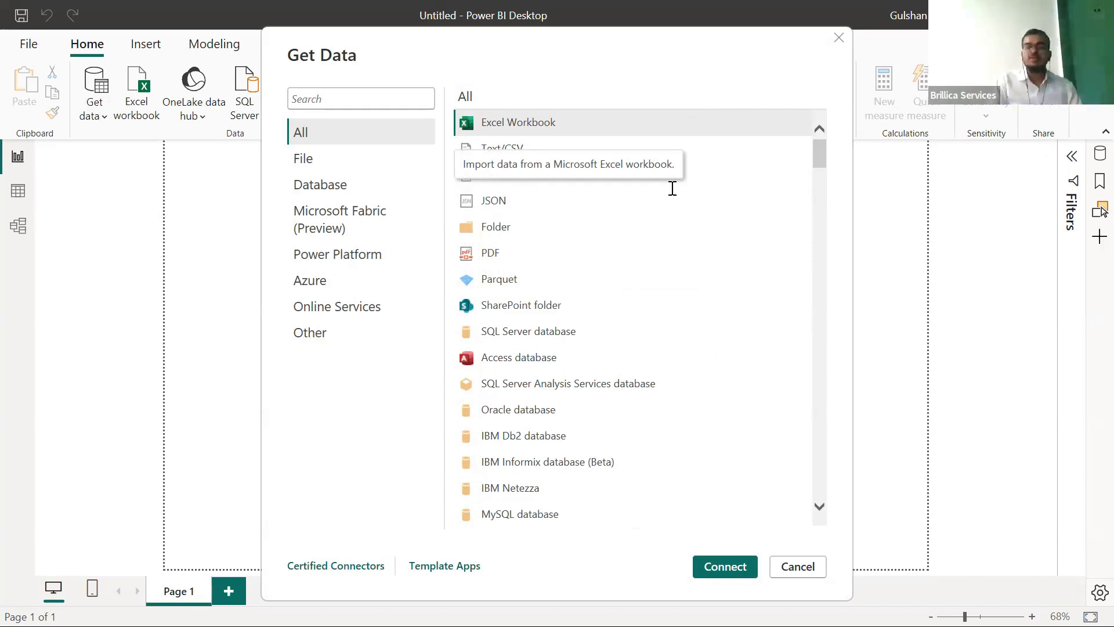
left_click(725, 566)
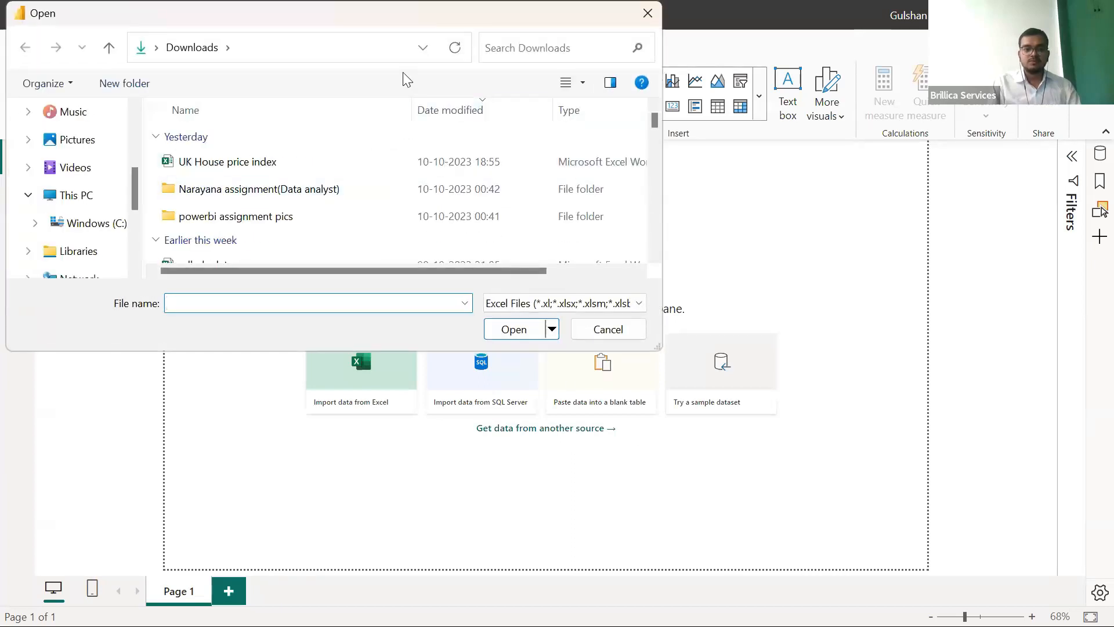
Search Downloads for "Dataset_power", go into the Data Set folder and open the Lupin Meds workbook.
left_click(529, 49)
type("Dataset")
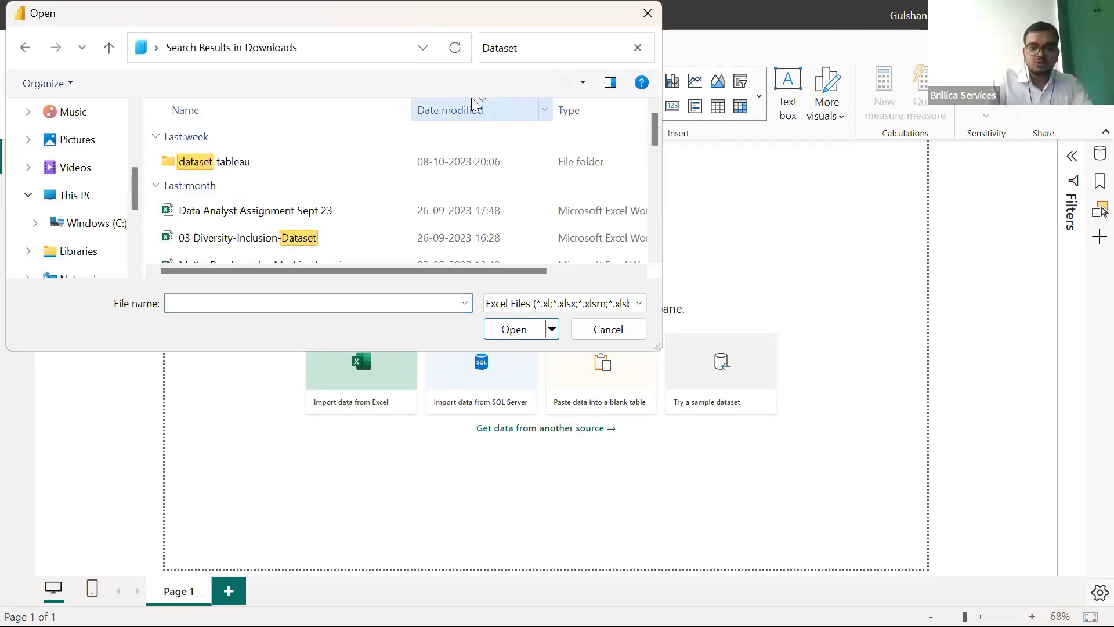
type("_power")
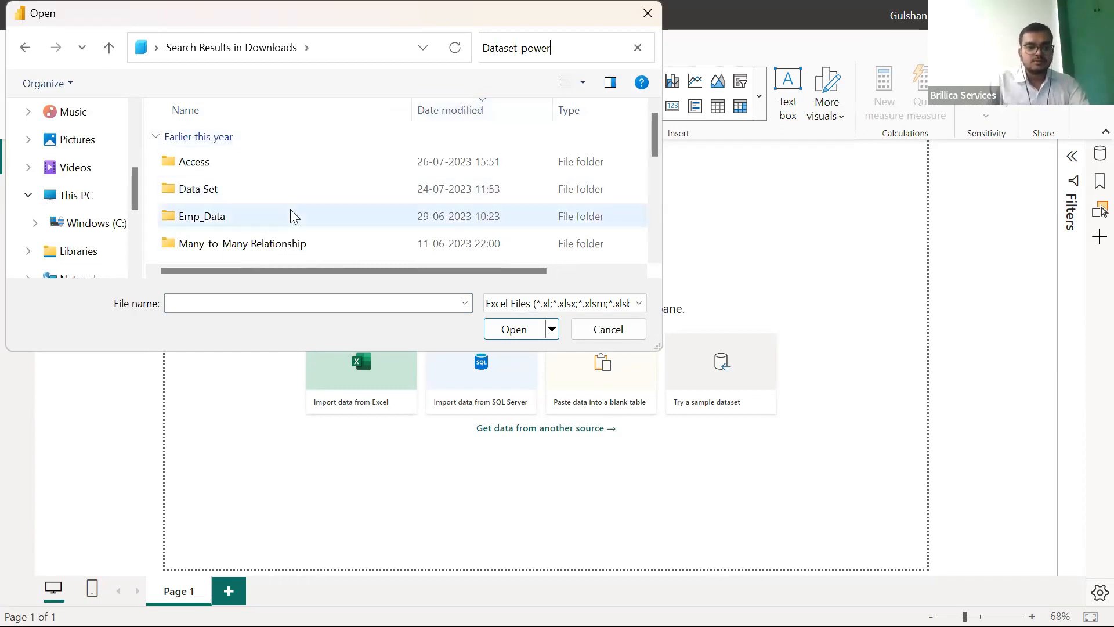
scroll(290, 211, "down", 1)
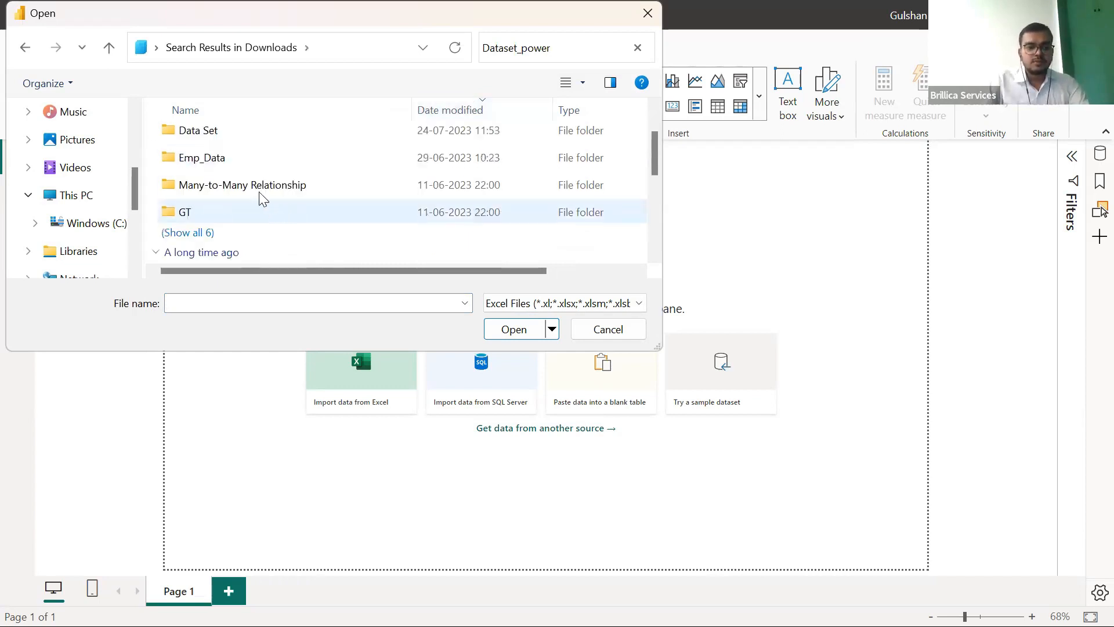
double_click(213, 130)
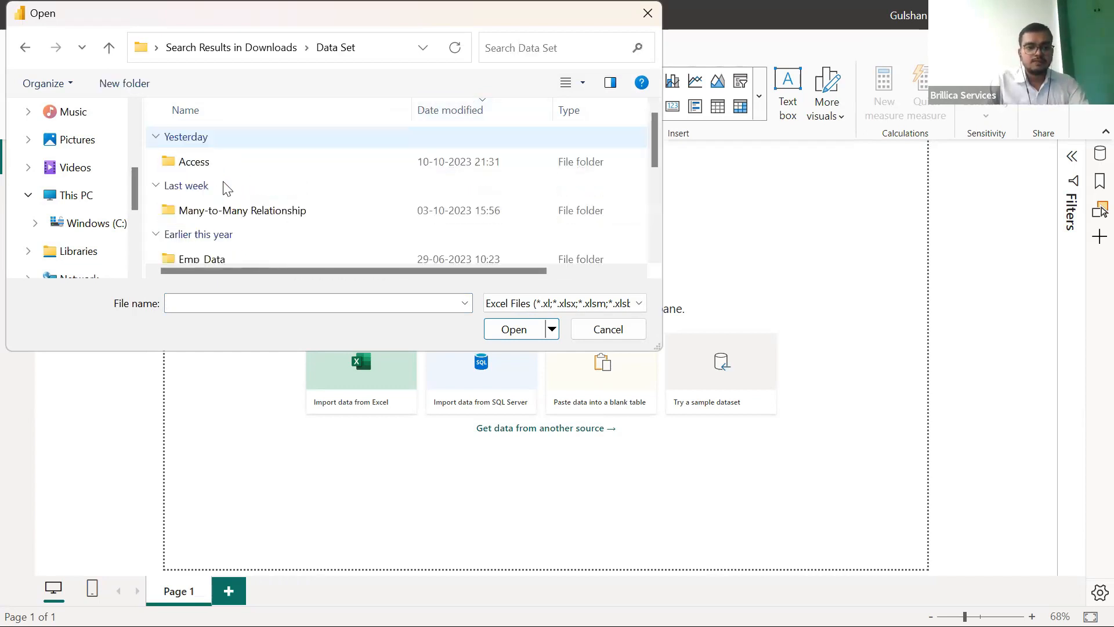
scroll(244, 206, "down", 4)
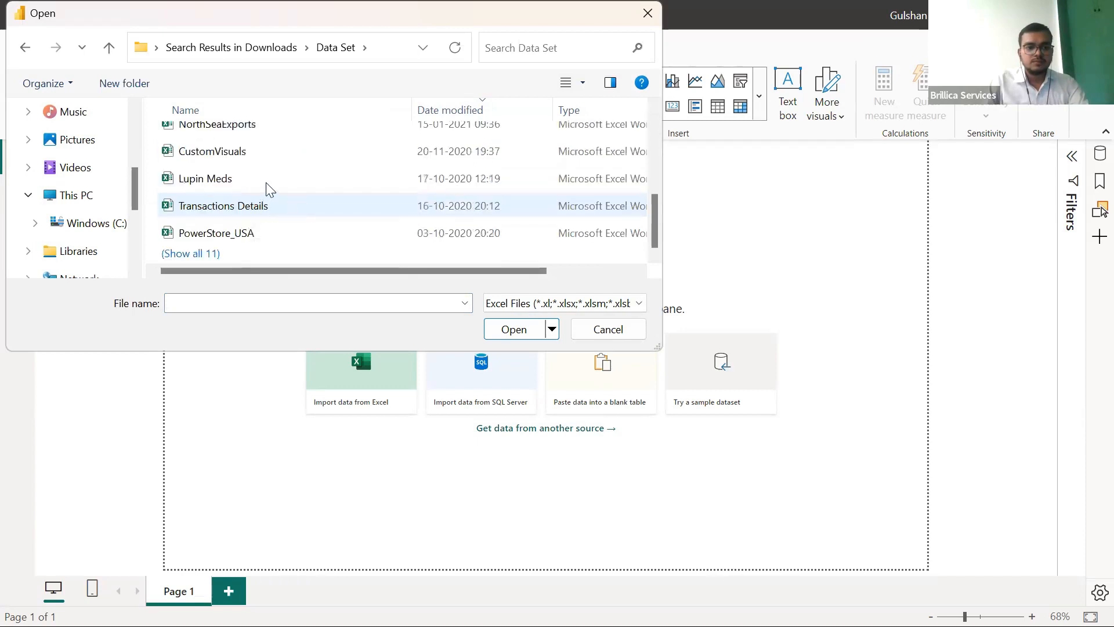
left_click(261, 180)
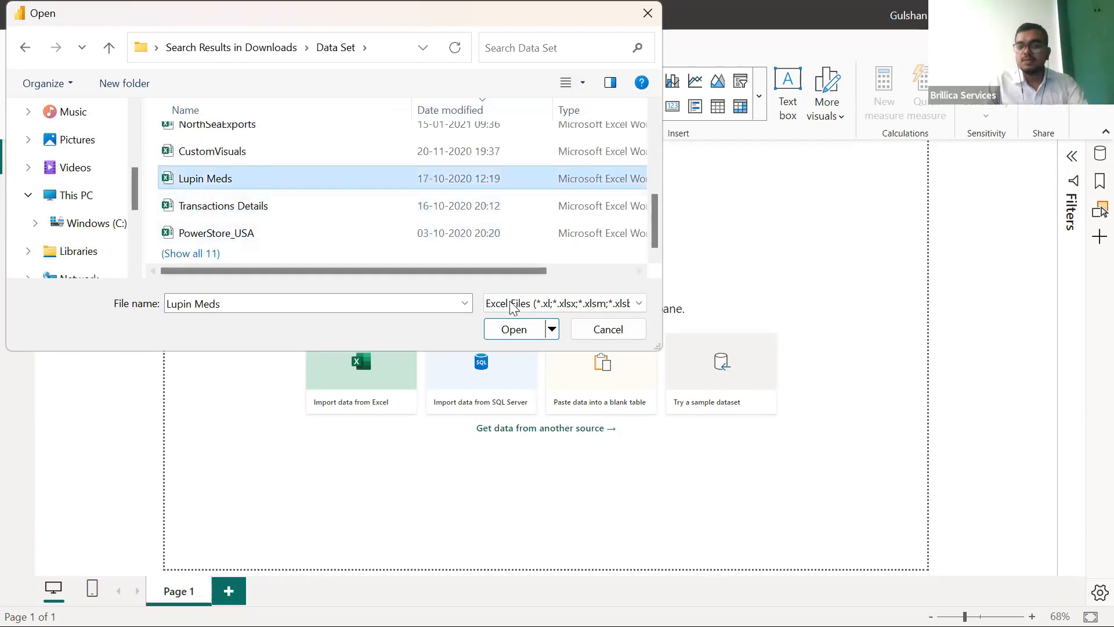
left_click(508, 331)
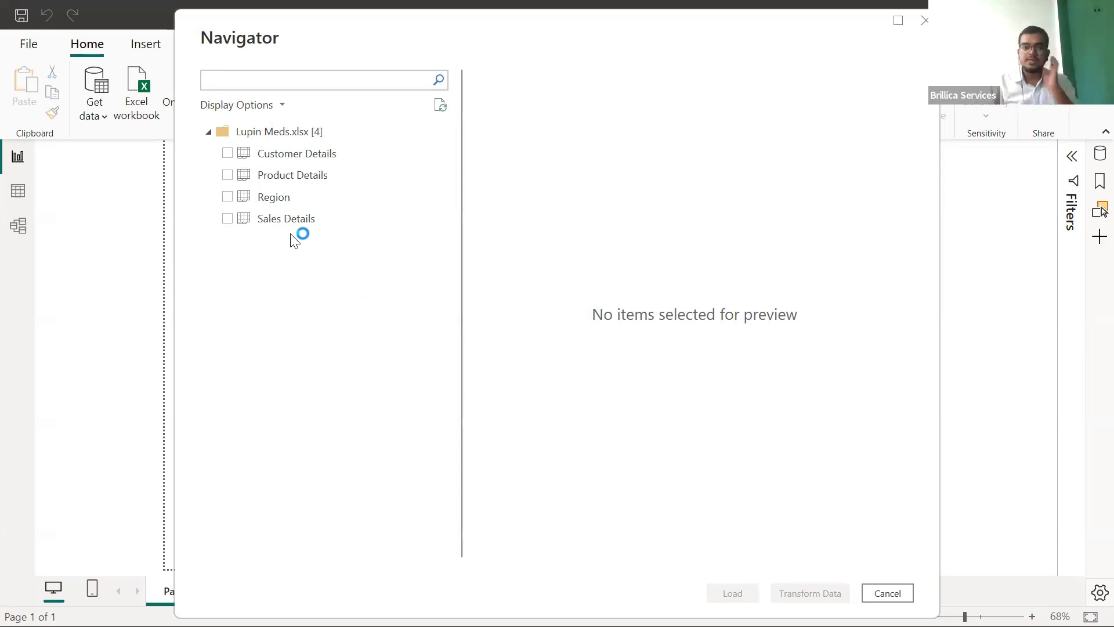
Select the Customer Details, Product Details, Region and Sales Details tables and bring them into Power Query Editor for transformation.
left_click(227, 153)
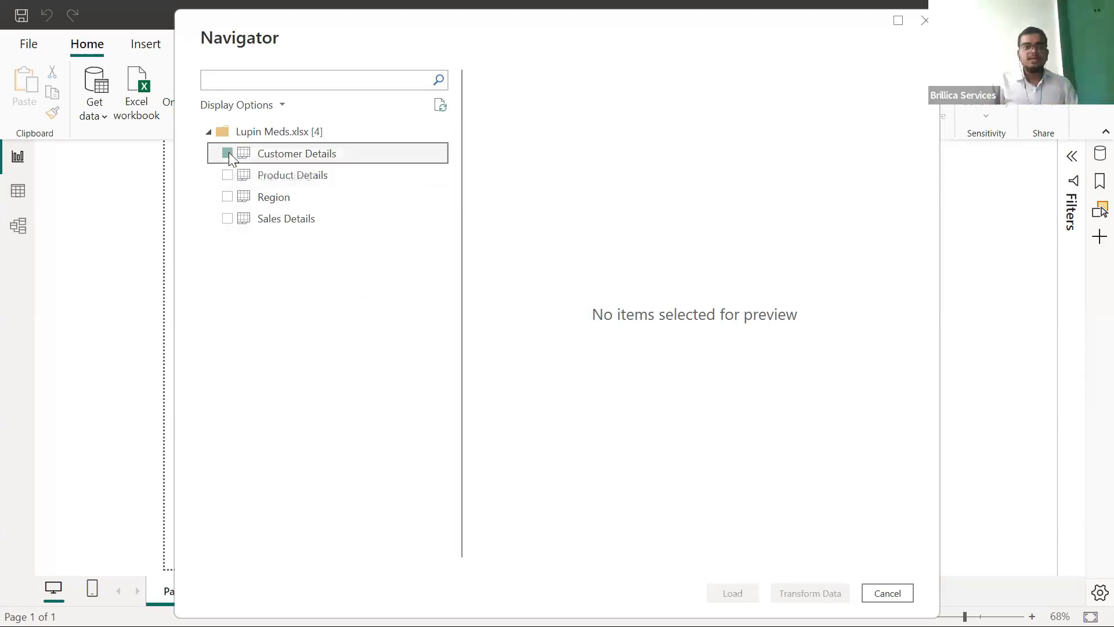
left_click(227, 175)
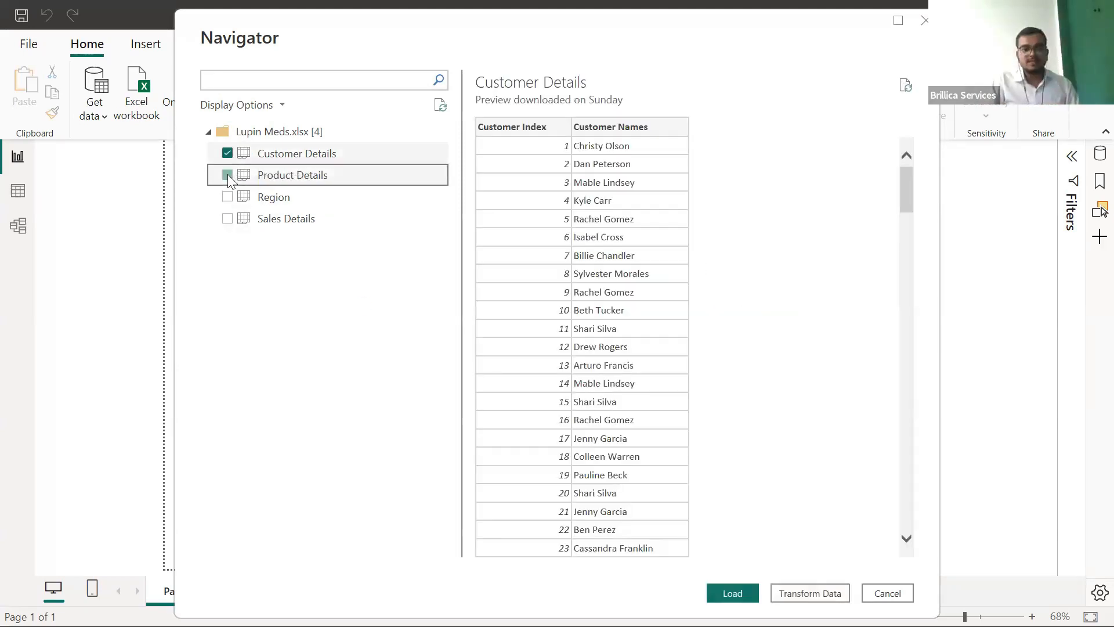
left_click(235, 206)
left_click(227, 218)
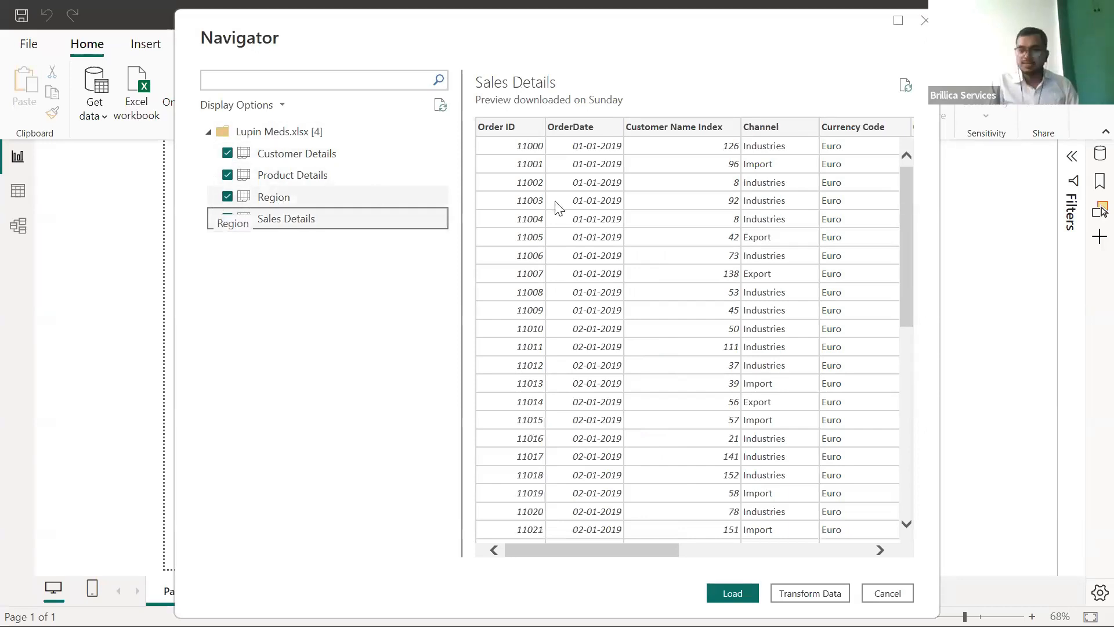
left_click(809, 592)
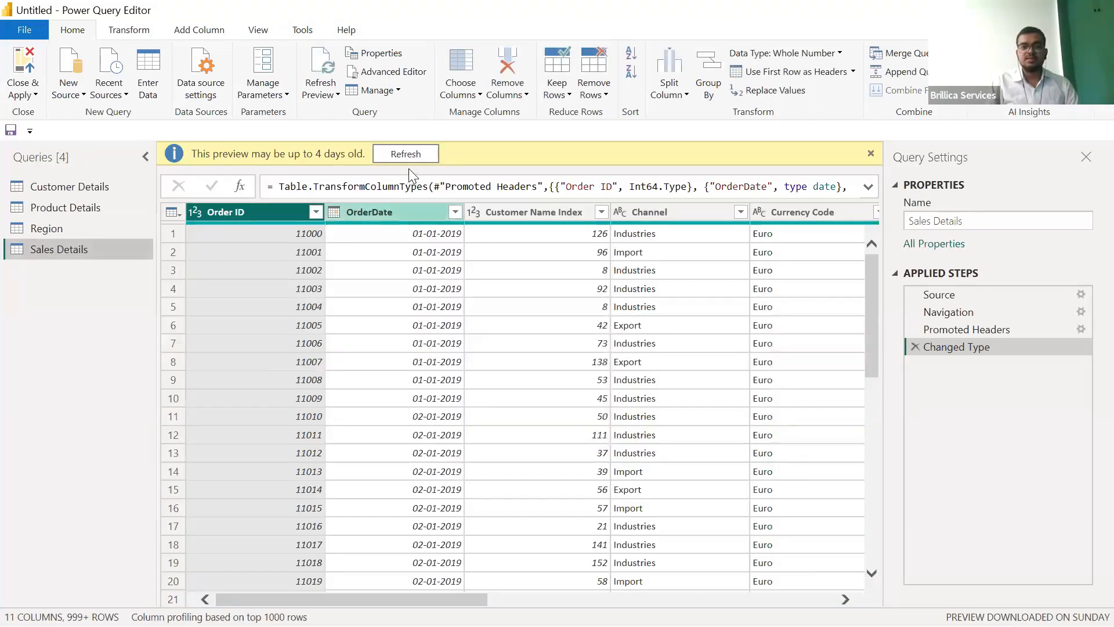
Refresh the outdated data previews of the Sales Details and Region queries.
left_click(412, 157)
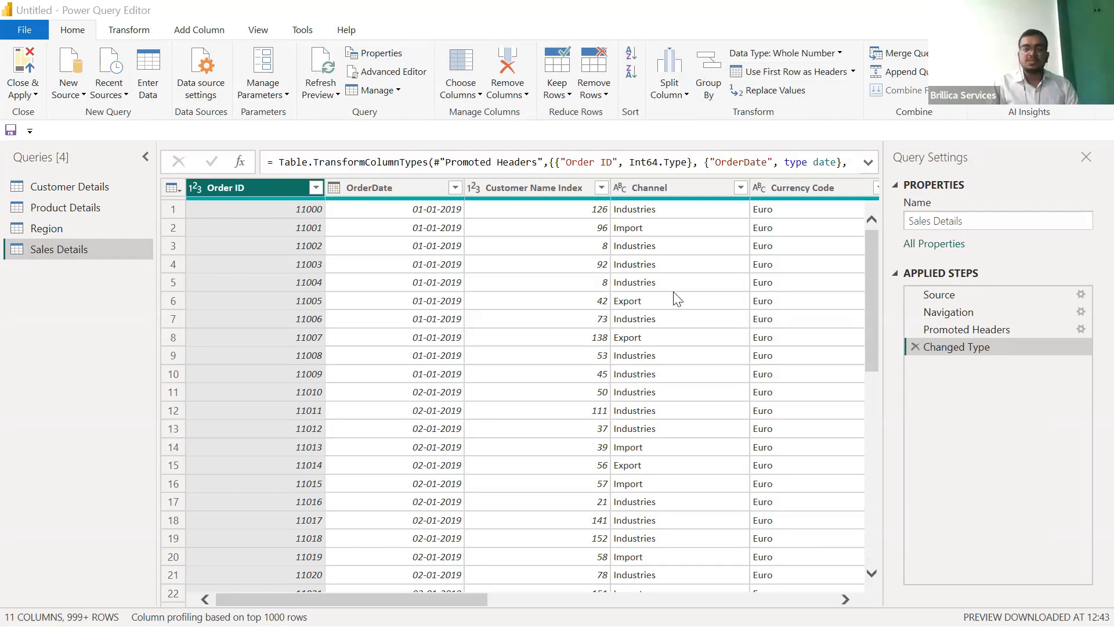
left_click_drag(379, 599, 163, 548)
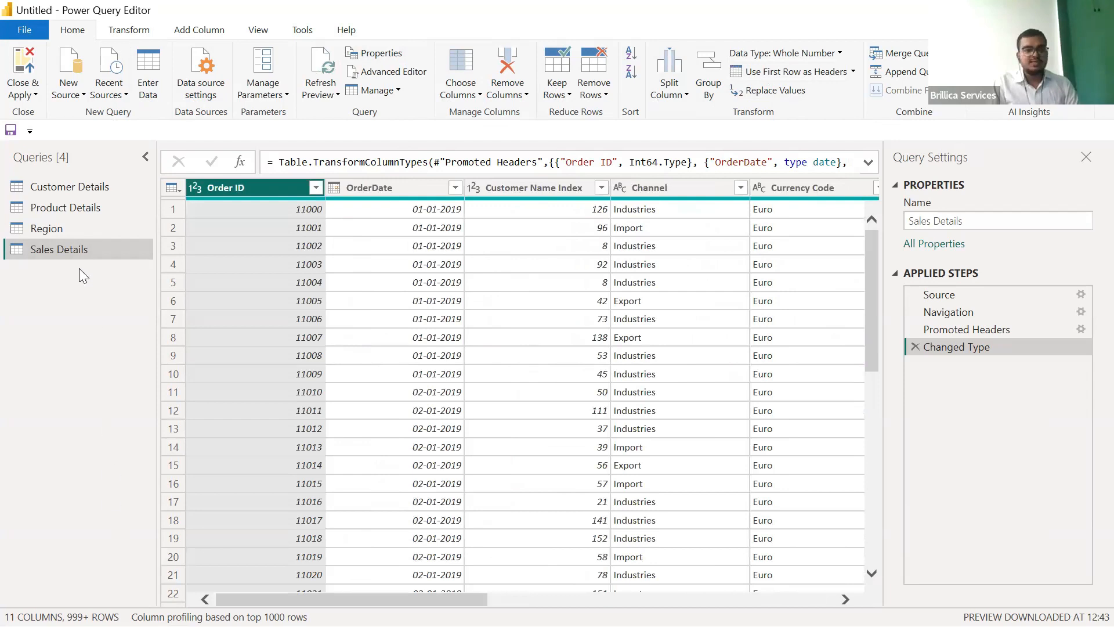
left_click(76, 228)
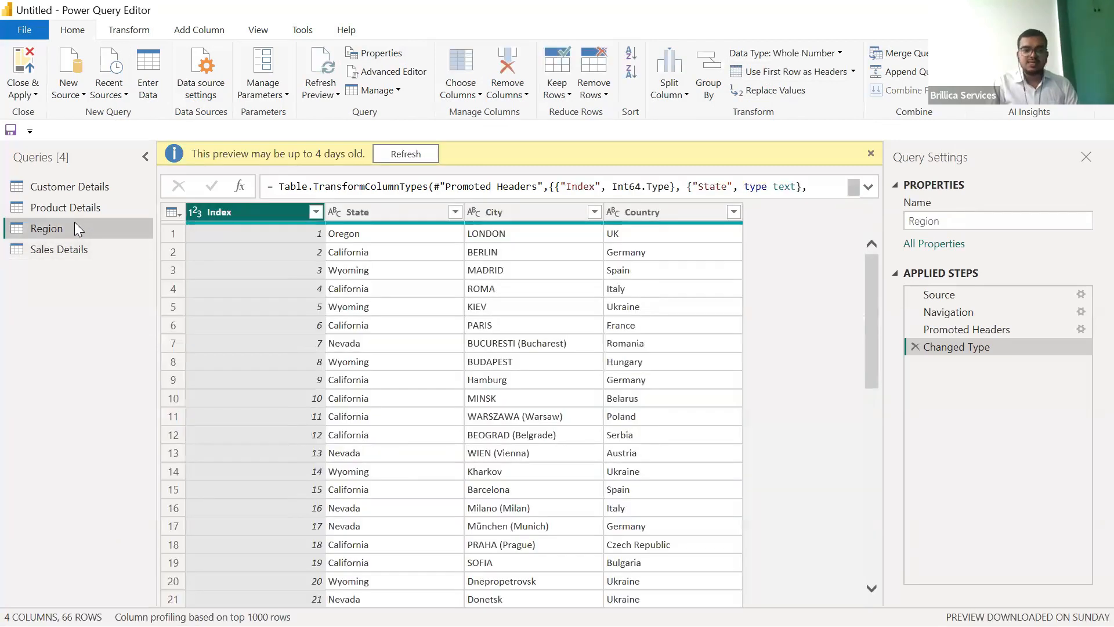
left_click(400, 156)
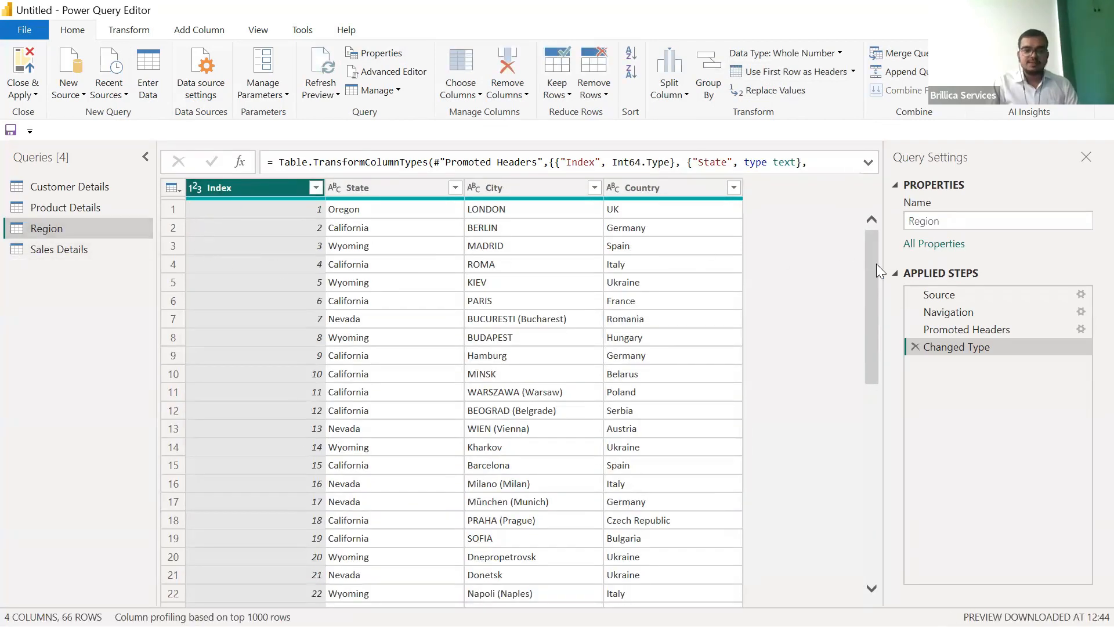
Examine the Region table's rows and the filter values of its Index, State, City and Country columns without applying a filter.
scroll(871, 263, "down", 10)
scroll(876, 290, "up", 10)
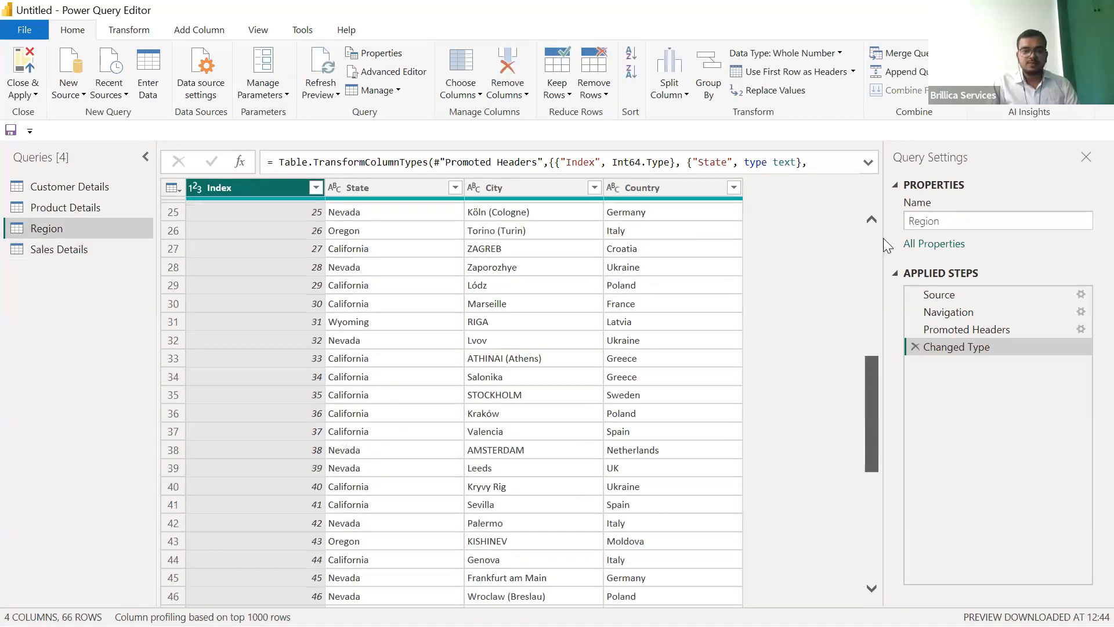
left_click(314, 189)
left_click(316, 190)
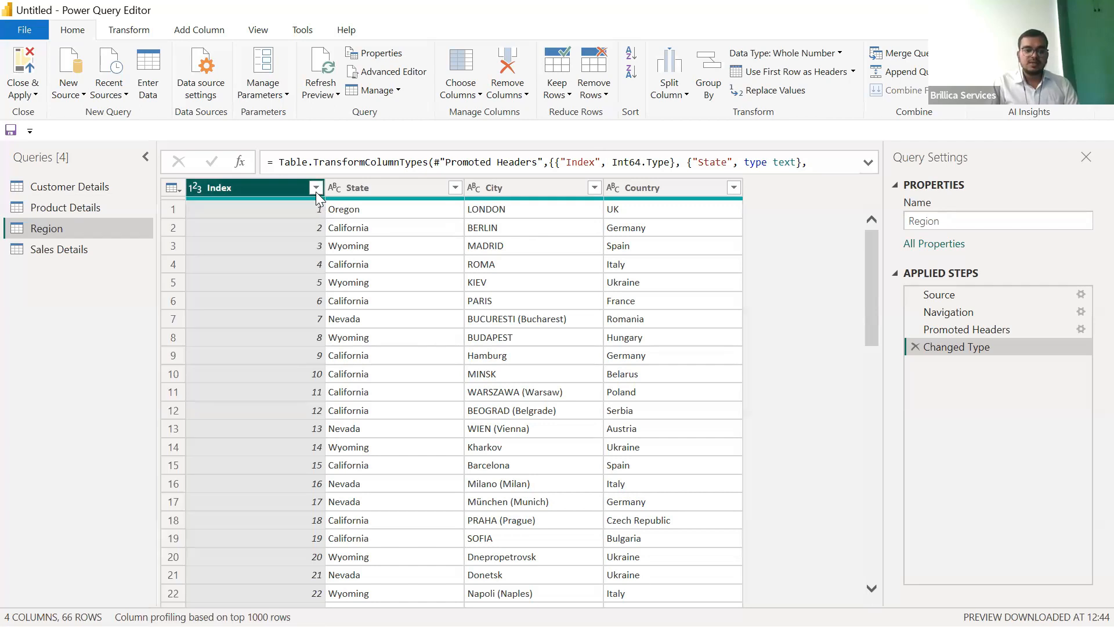
left_click(455, 189)
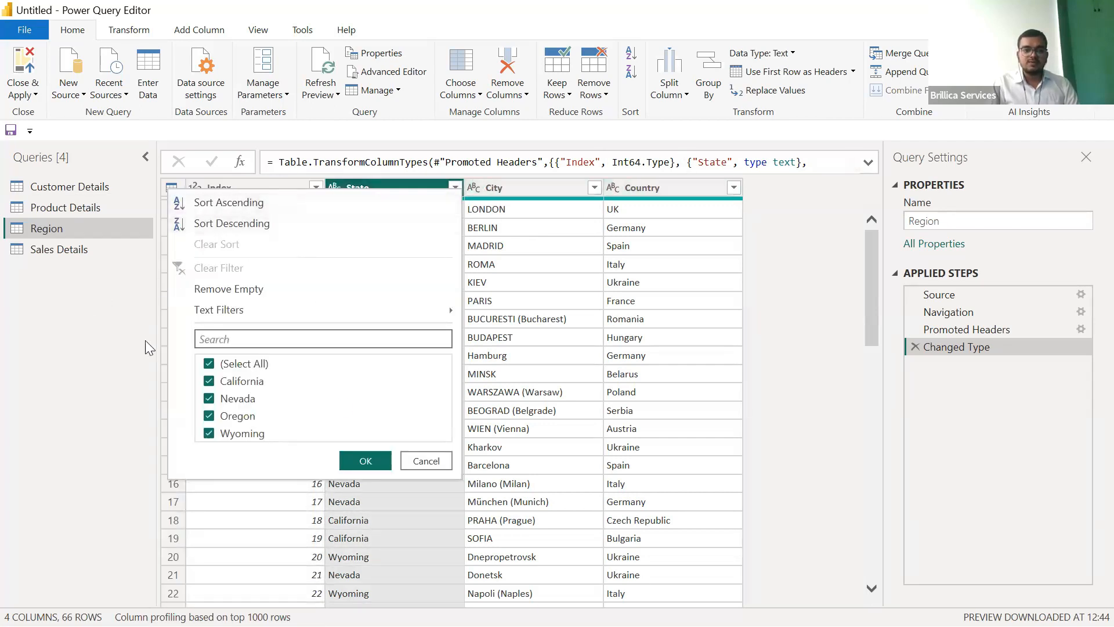
left_click(419, 464)
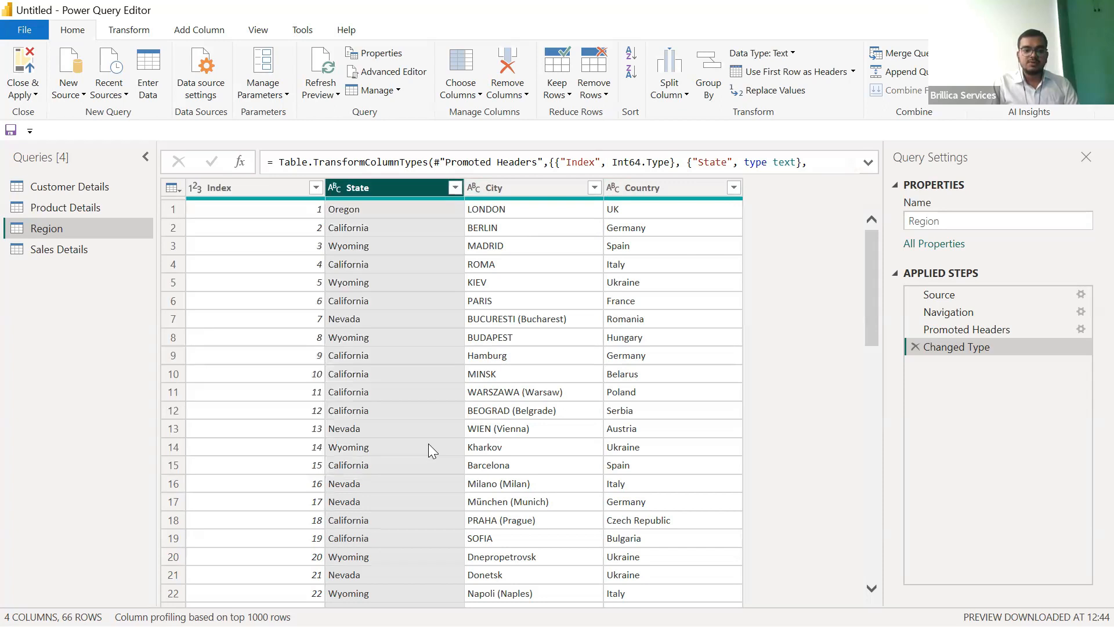
left_click(594, 189)
left_click(595, 186)
left_click(733, 187)
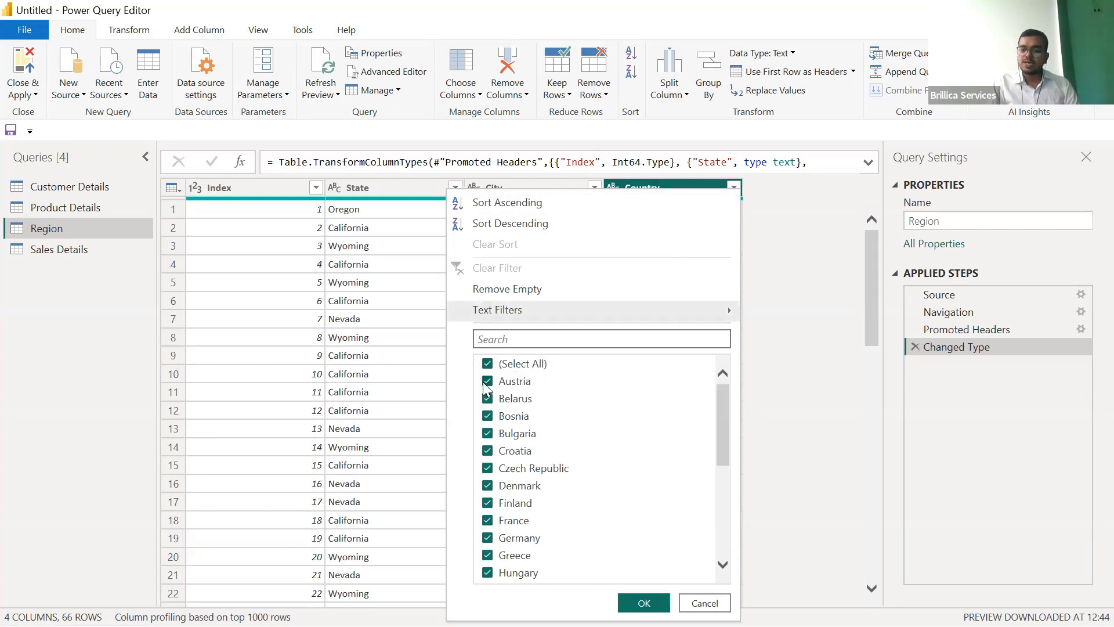
left_click(776, 264)
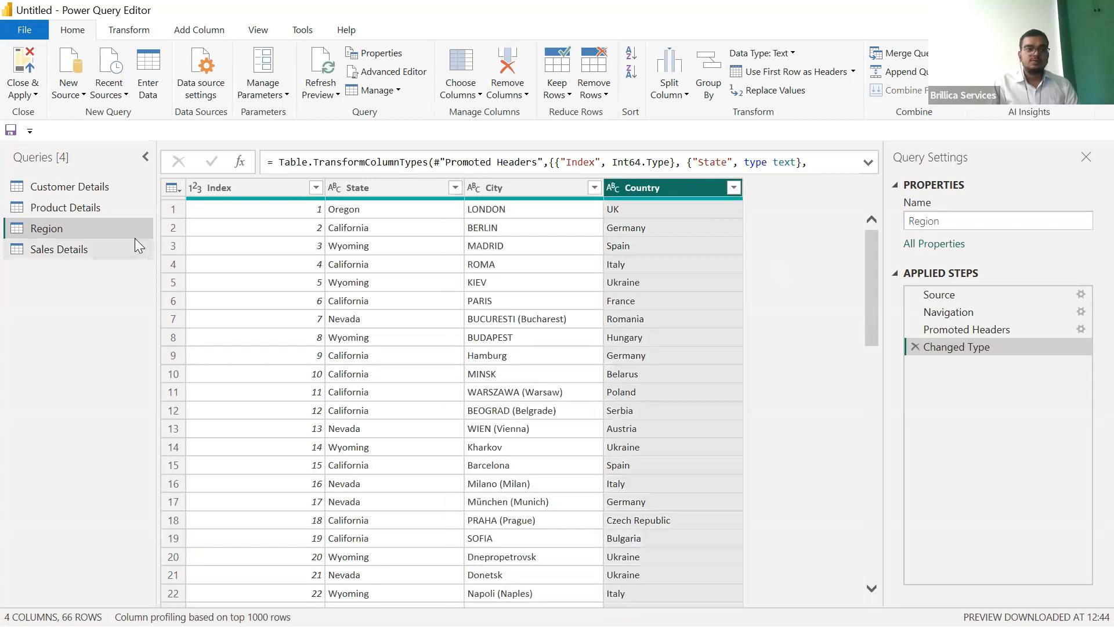
Refresh the Product Details preview and sort the table by Product Name in ascending order.
left_click(73, 210)
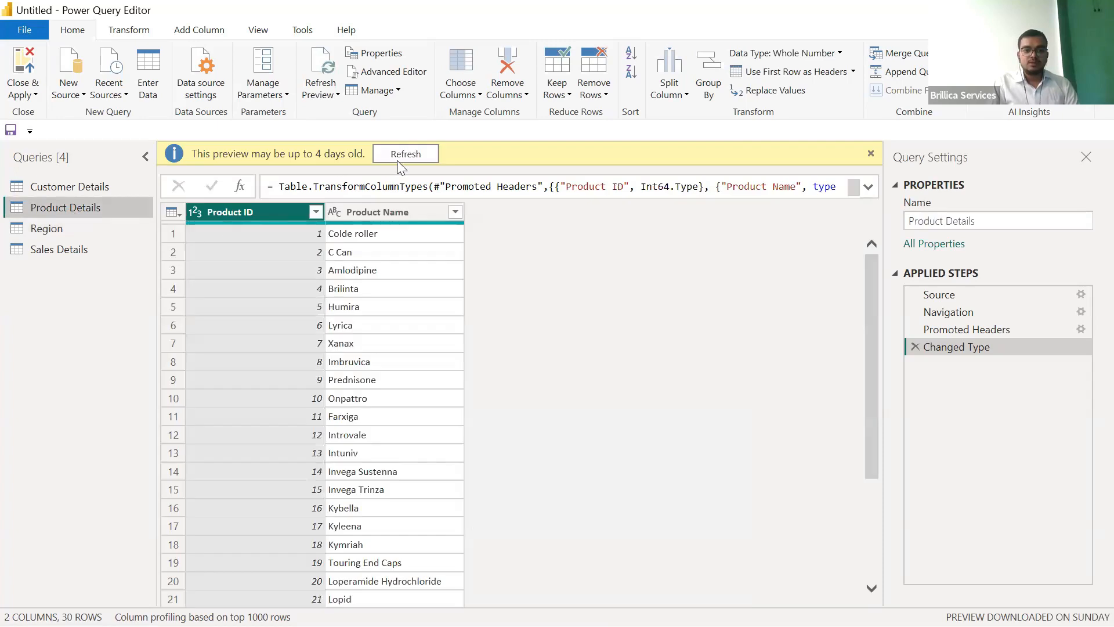
left_click(393, 158)
left_click(441, 188)
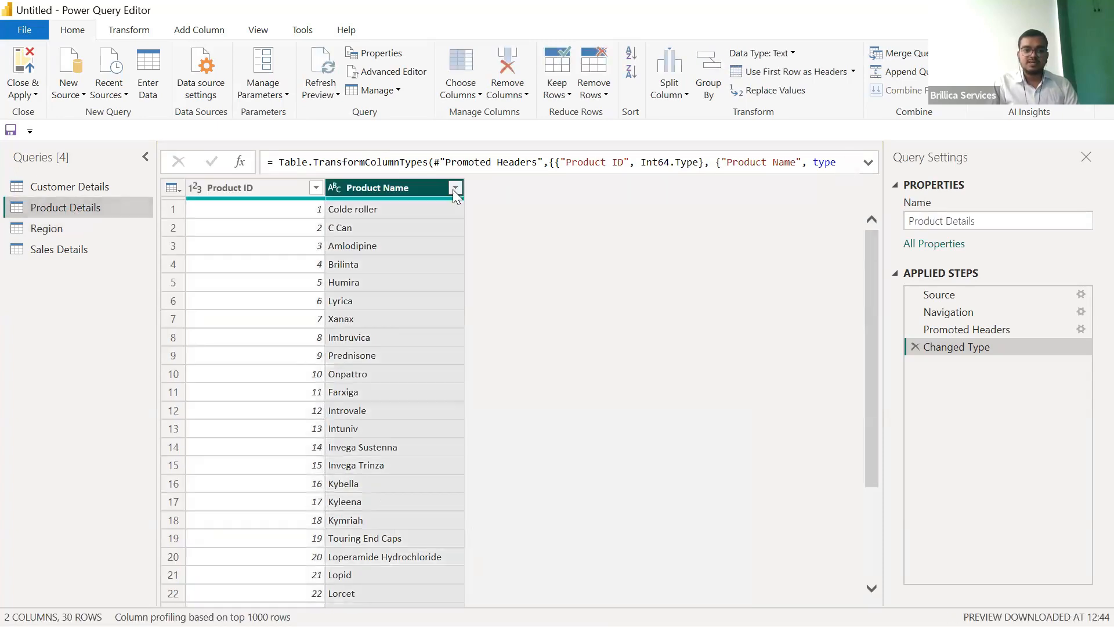
left_click(453, 187)
left_click(456, 197)
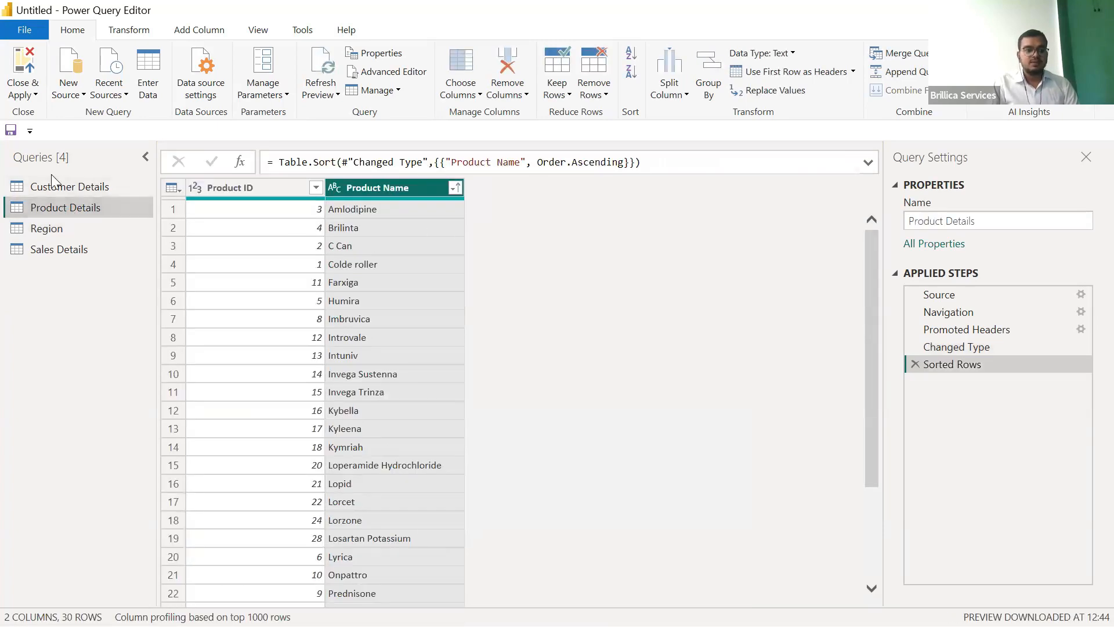
Refresh the Customer Details preview, and review the Product Details, Region and Sales Details tables, including the further Sales Details columns.
left_click(62, 189)
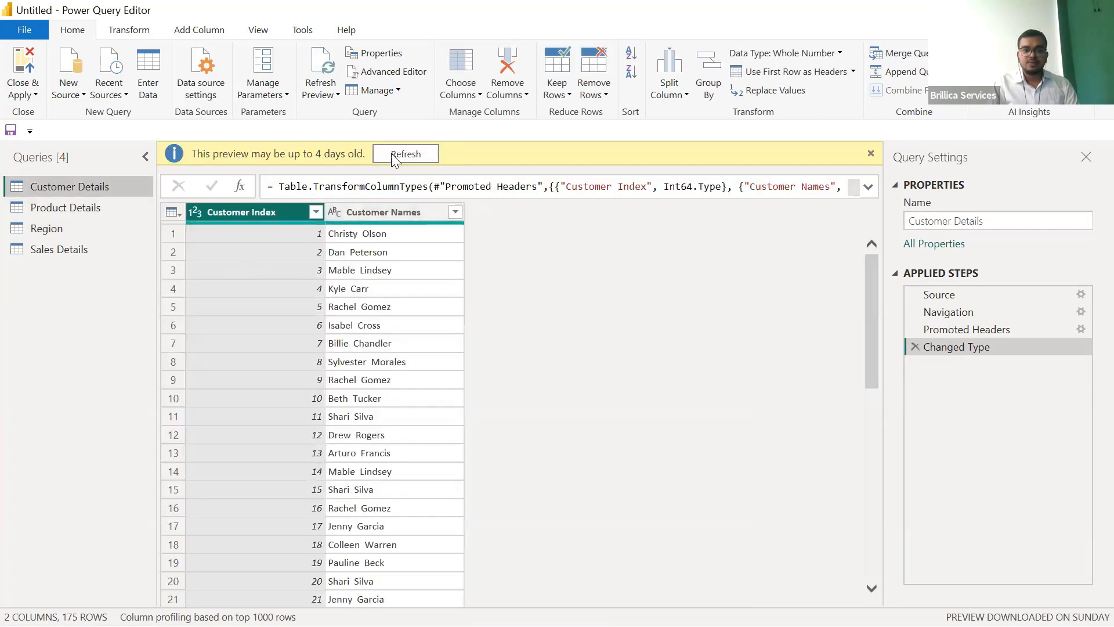
left_click(396, 156)
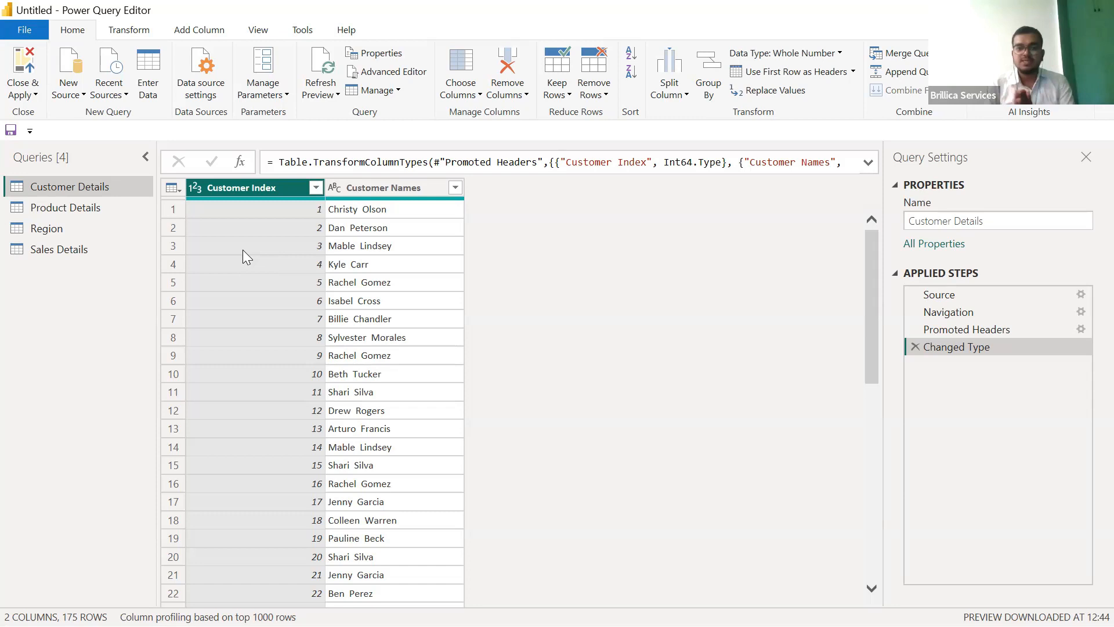
left_click(104, 203)
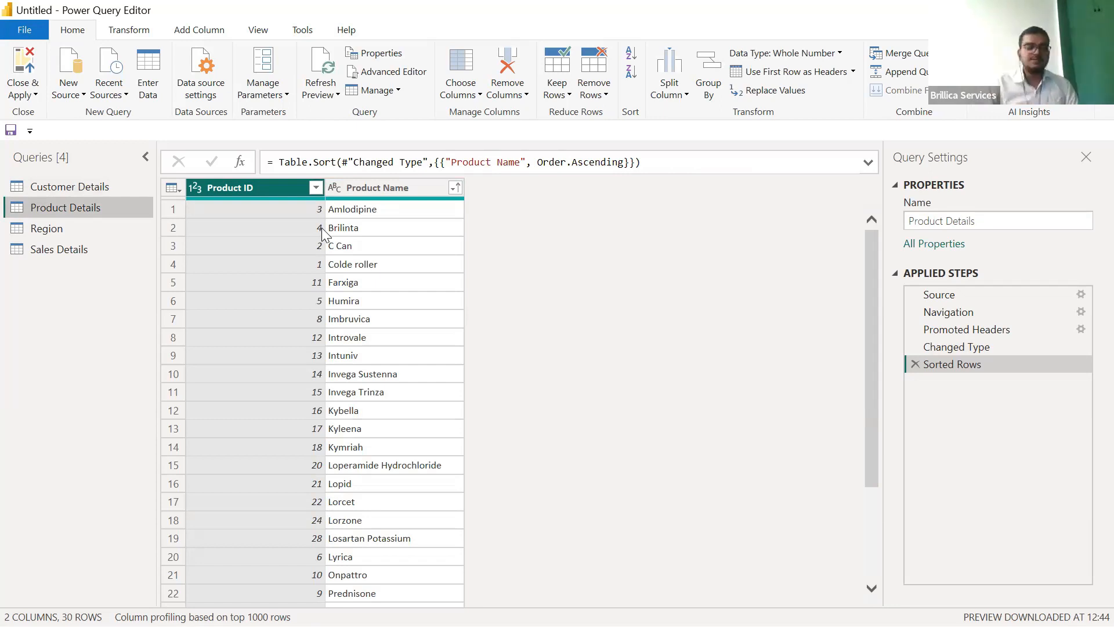
left_click(54, 234)
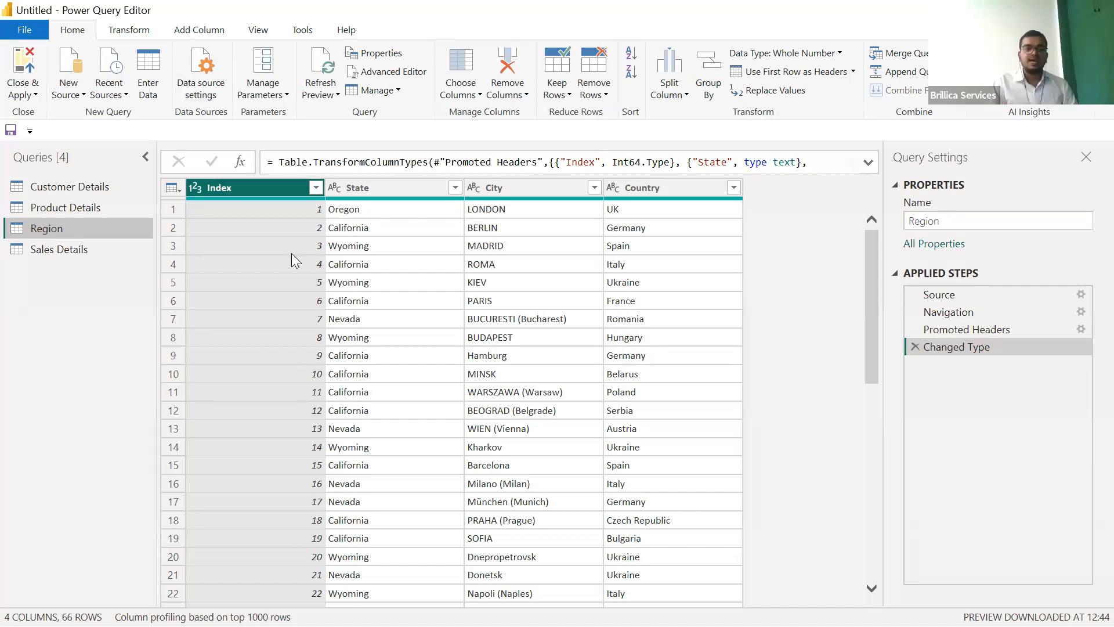
left_click(83, 254)
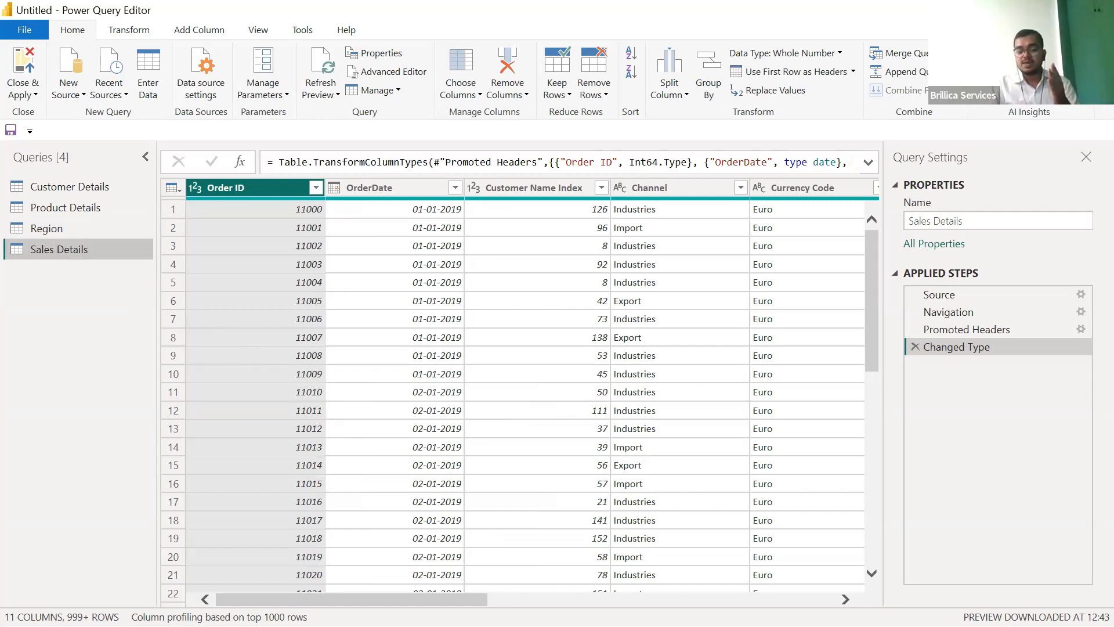
left_click_drag(352, 600, 421, 599)
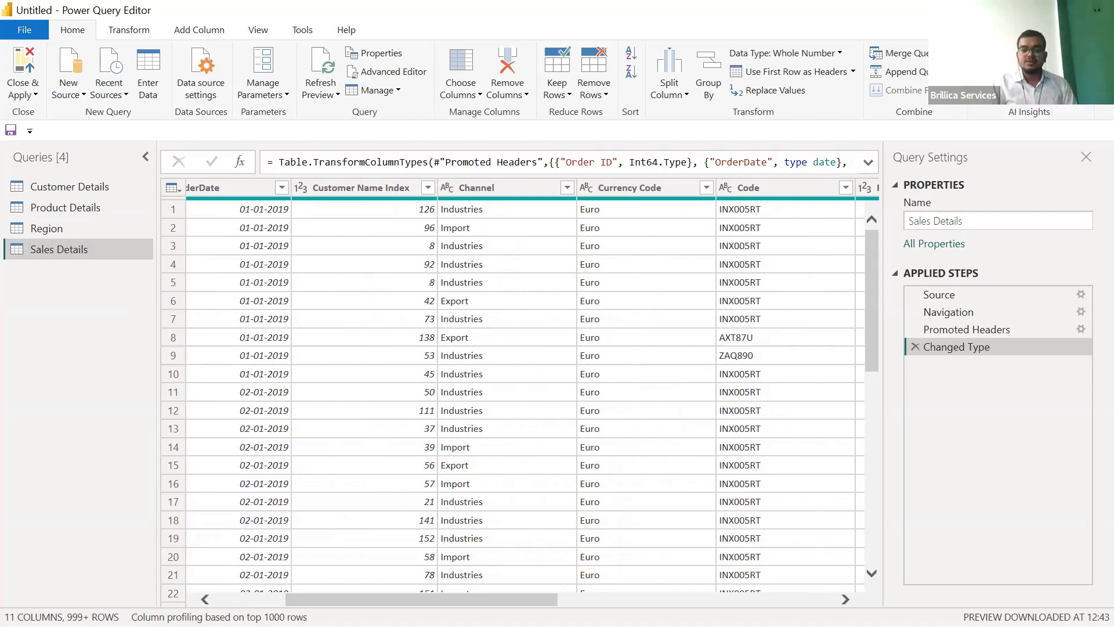
Review the remaining Sales Details columns through Unit Cost, and apply the queries to load the four tables into the report.
scroll(531, 391, "right", 10)
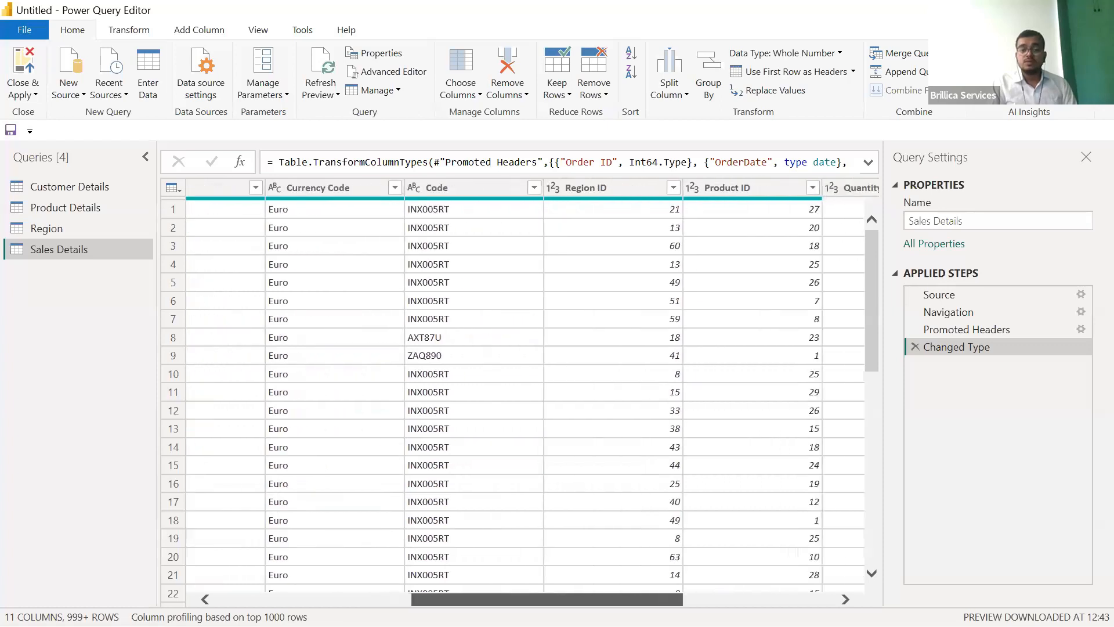
scroll(531, 391, "right", 10)
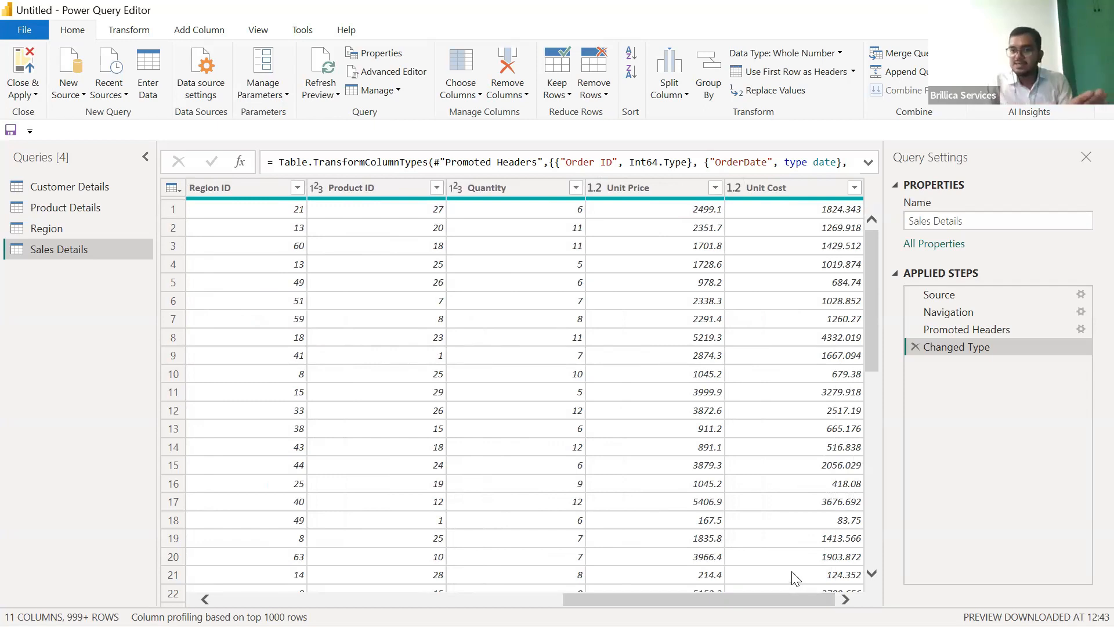
left_click(36, 95)
left_click(52, 112)
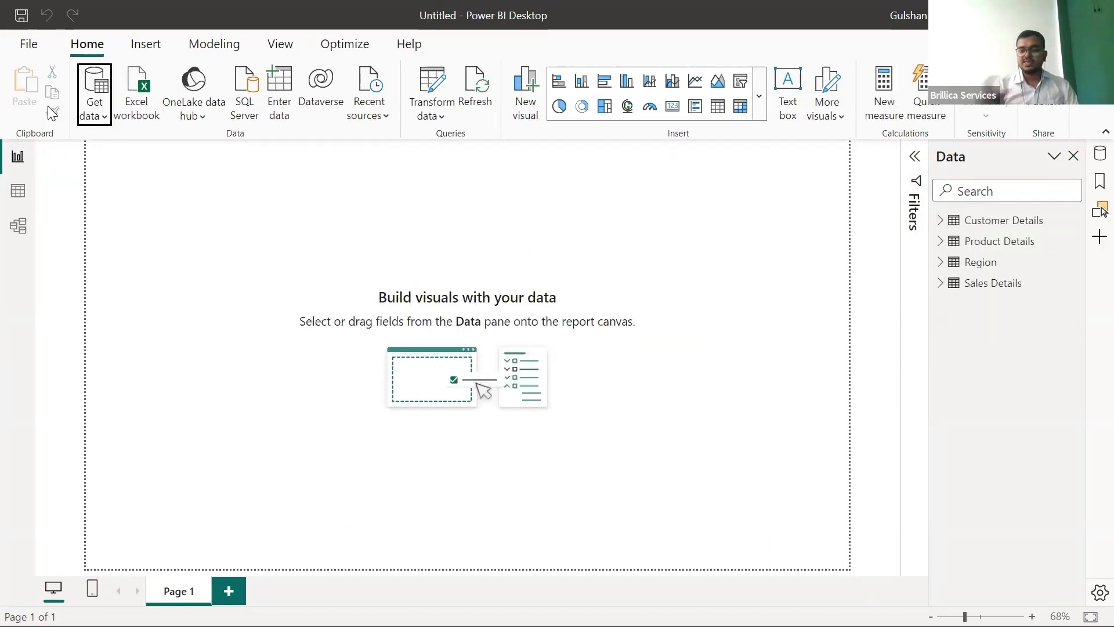
Examine the fields of the loaded Customer Details, Product Details, Region and Sales Details tables in the report view.
left_click(938, 226)
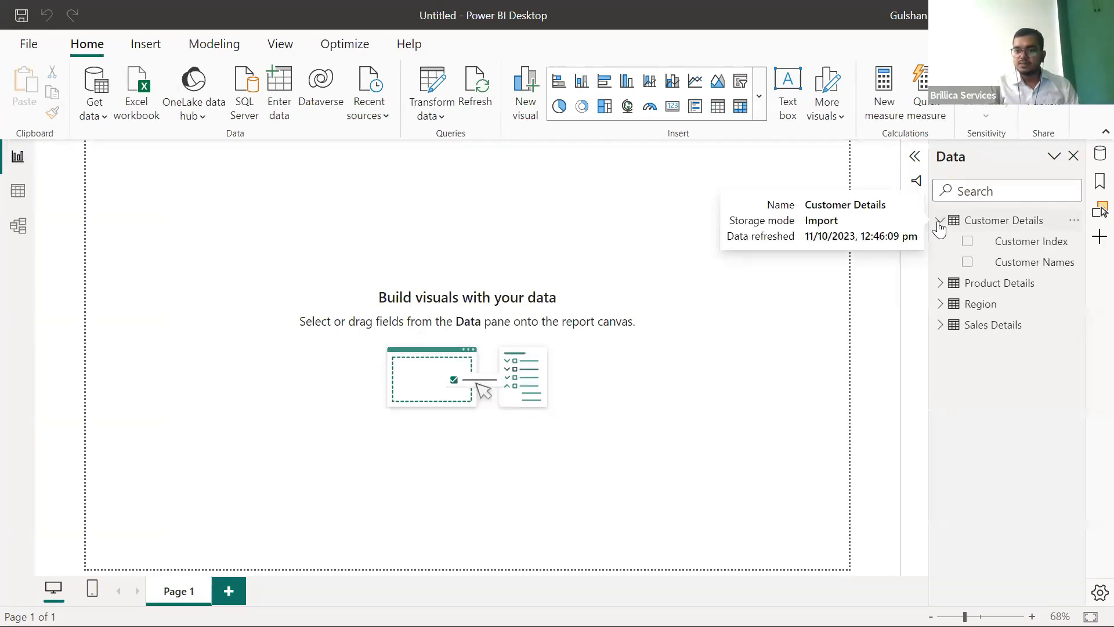
left_click(939, 227)
left_click(940, 244)
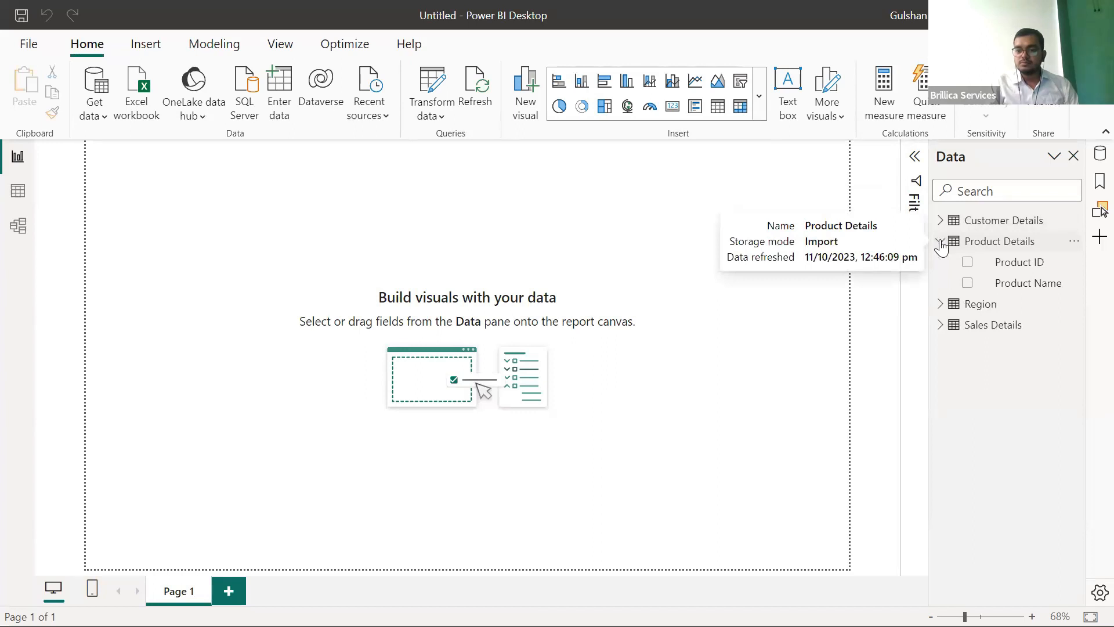
left_click(940, 243)
left_click(940, 263)
left_click(939, 264)
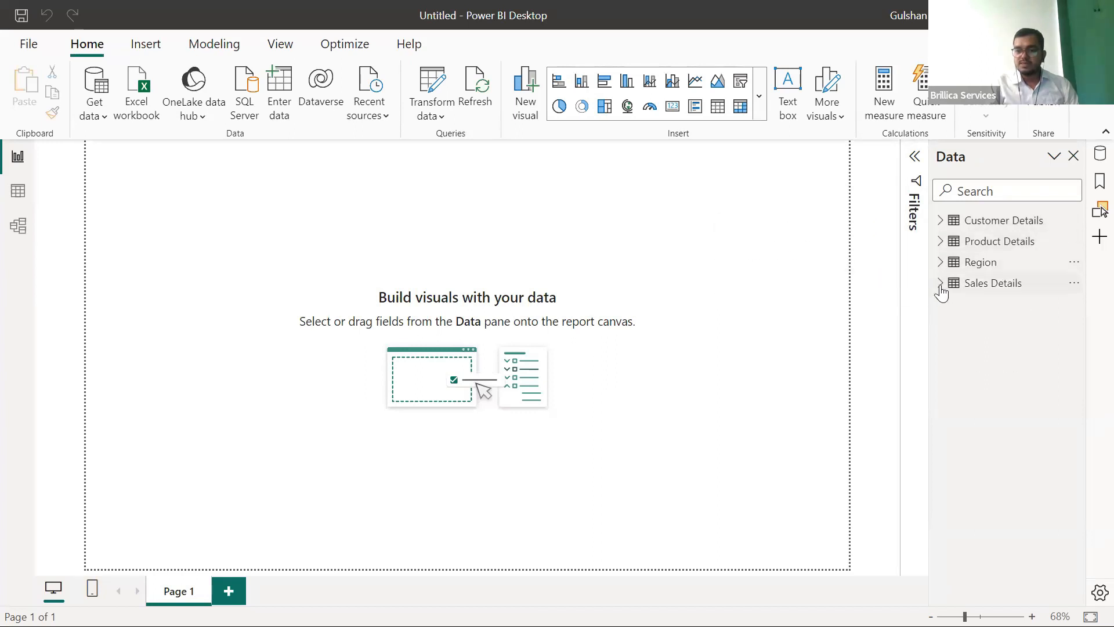
left_click(940, 284)
left_click(941, 284)
left_click(941, 283)
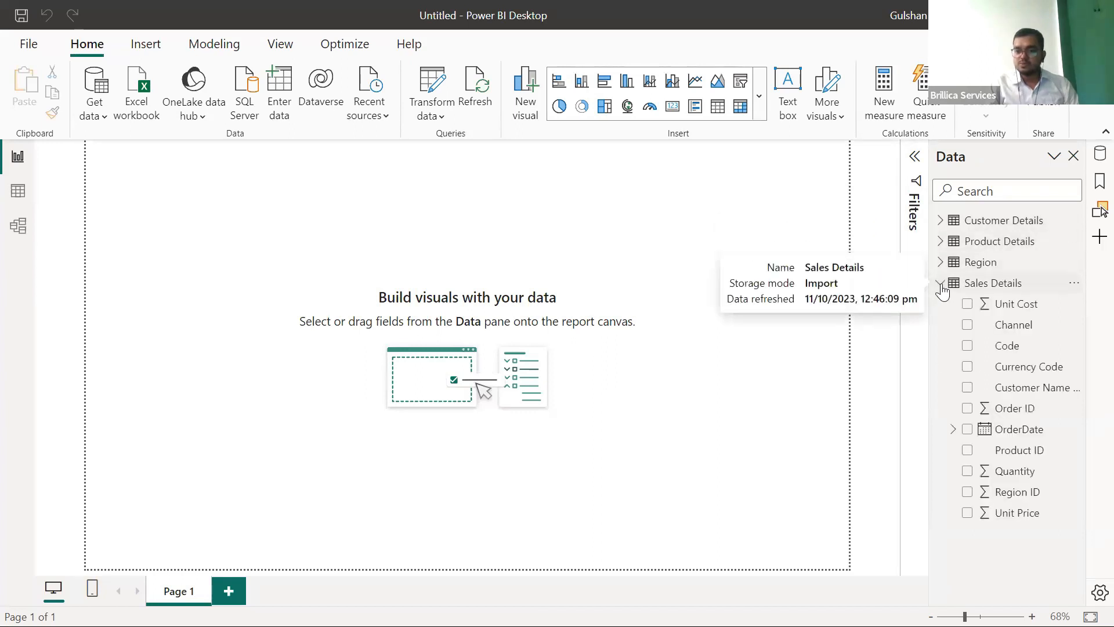
left_click(941, 284)
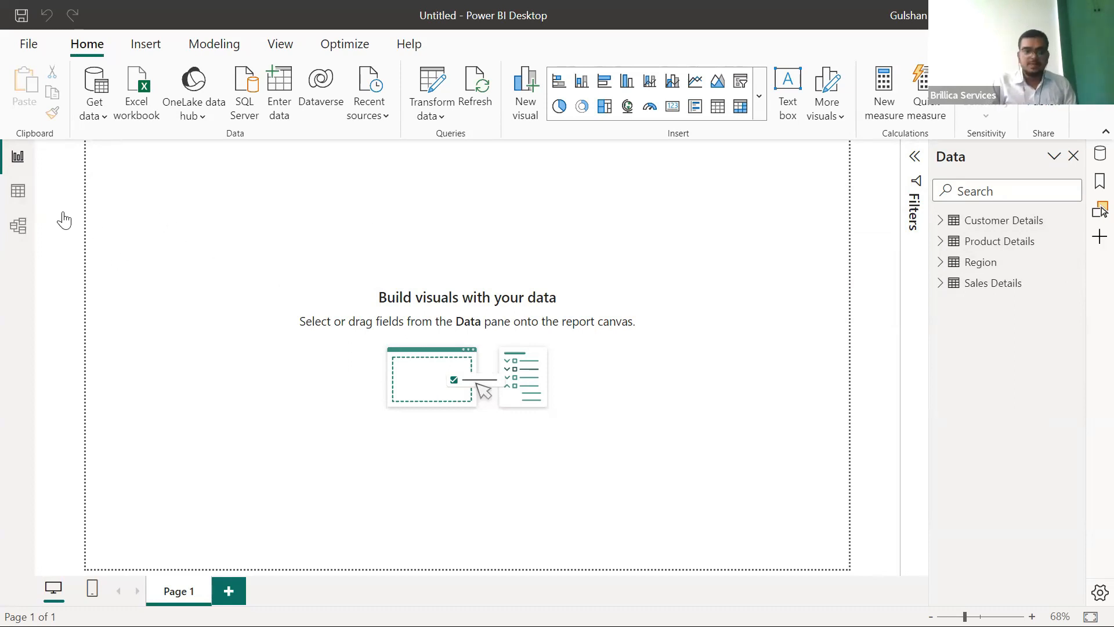
View the loaded rows of the Customer Details, Product Details, Region and Sales Details tables in the table view.
left_click(10, 196)
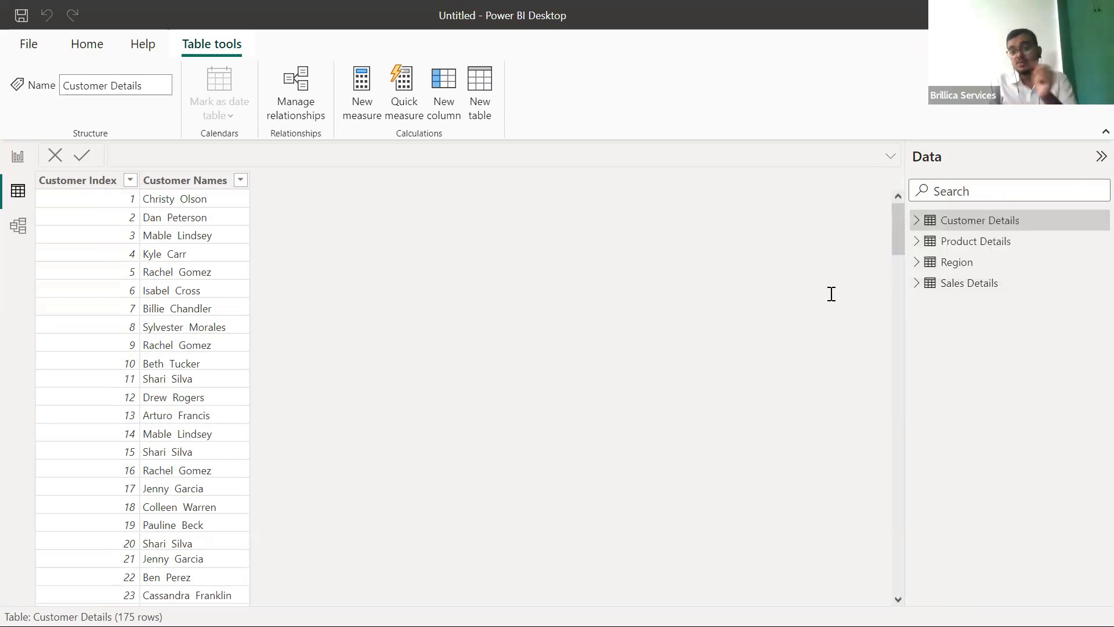
left_click(962, 247)
left_click(961, 264)
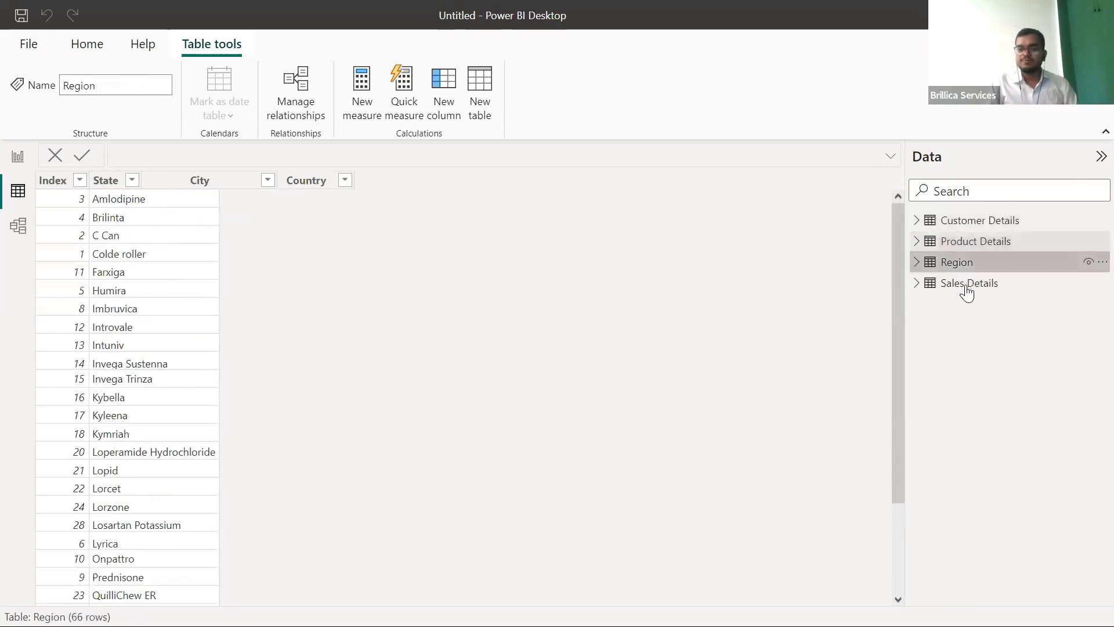
left_click(965, 287)
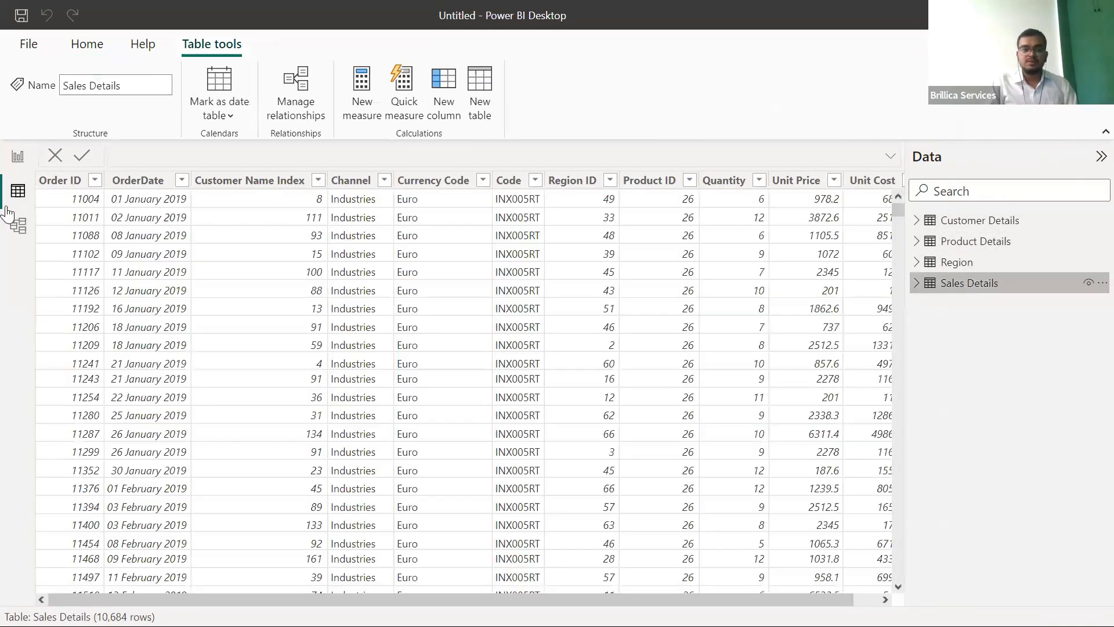
Show the data model diagram with the Properties and Data panes collapsed.
left_click(17, 231)
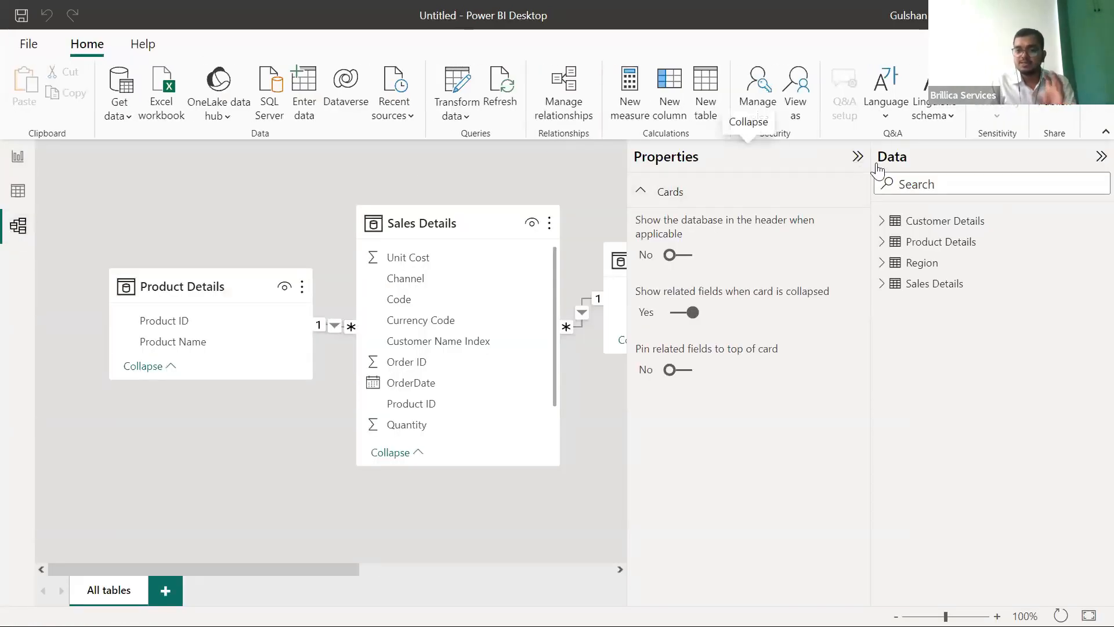
left_click(857, 158)
left_click(1101, 156)
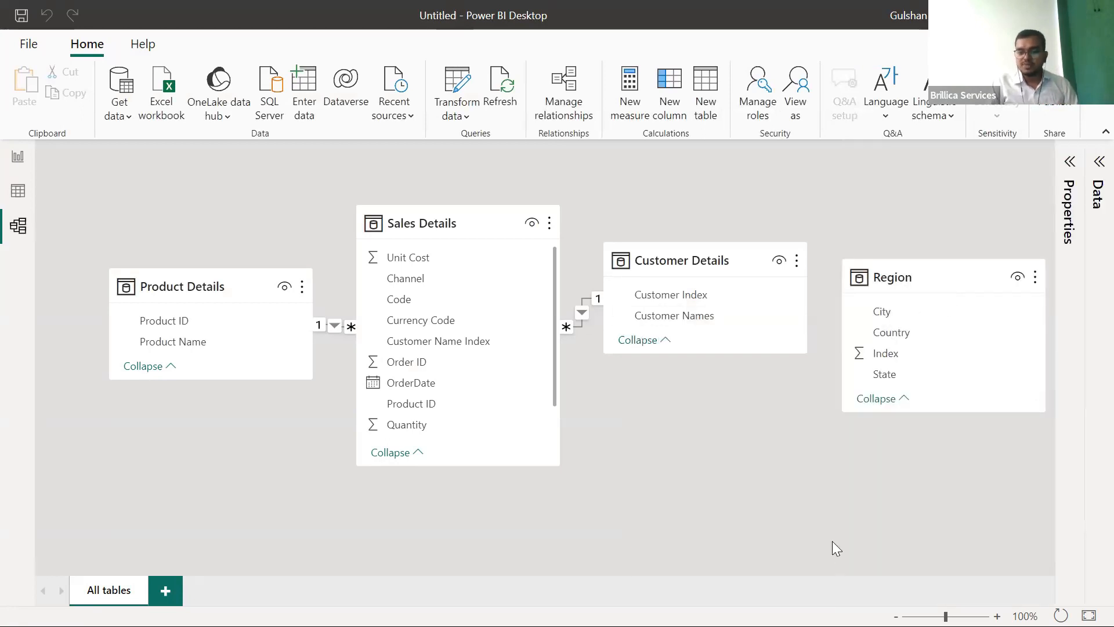
Arrange the Product Details, Customer Details and Region tables in a row above the Sales Details table in the model diagram.
left_click(895, 616)
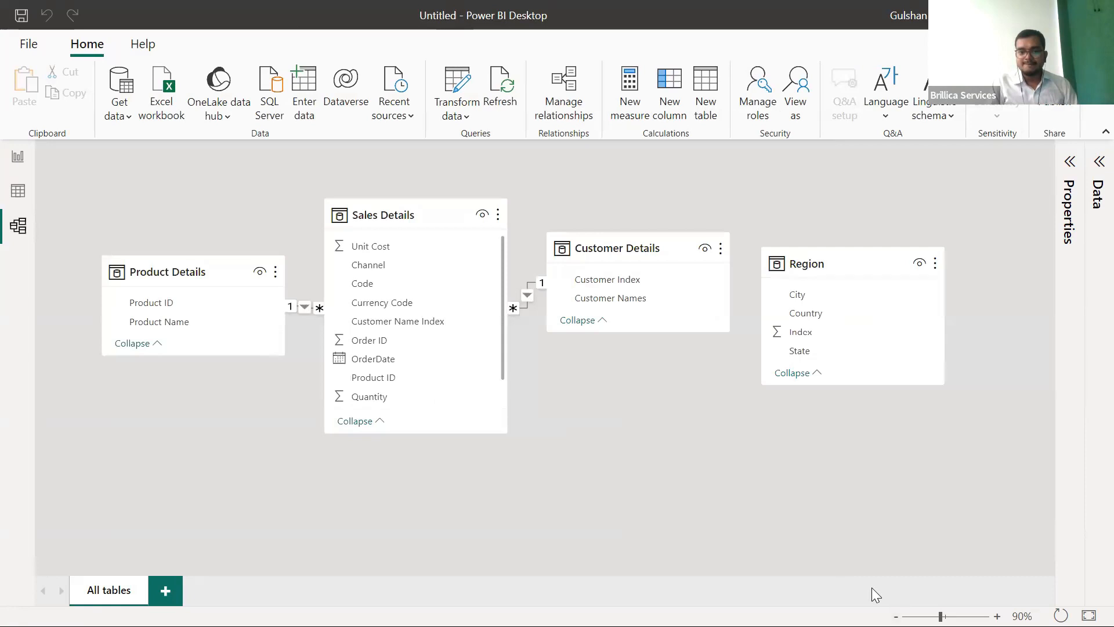
left_click(896, 616)
left_click(895, 616)
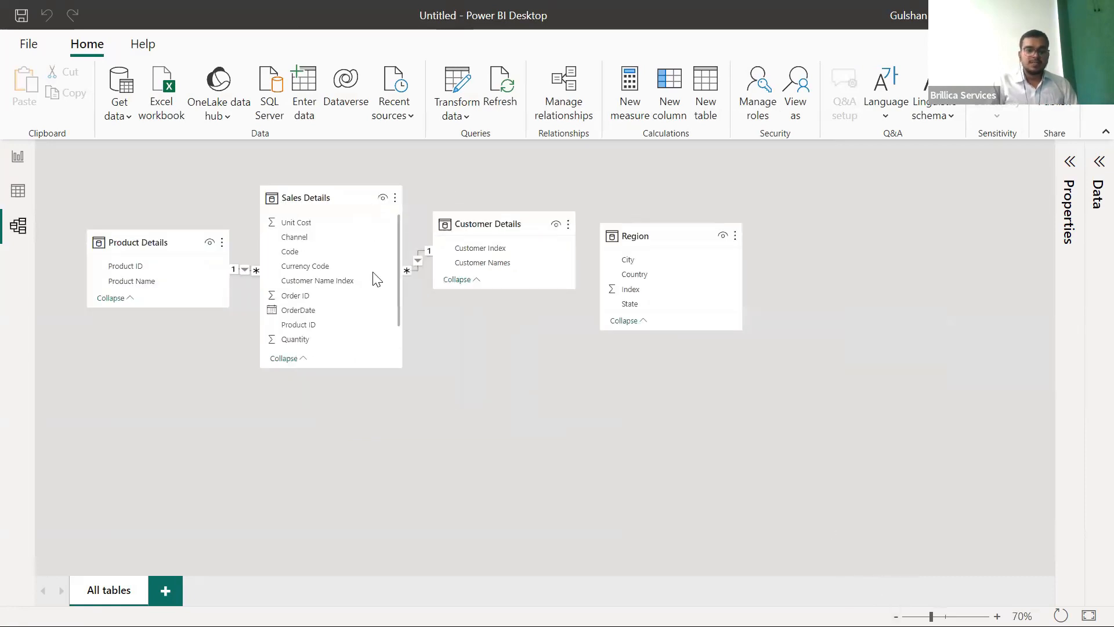
left_click_drag(345, 210, 395, 364)
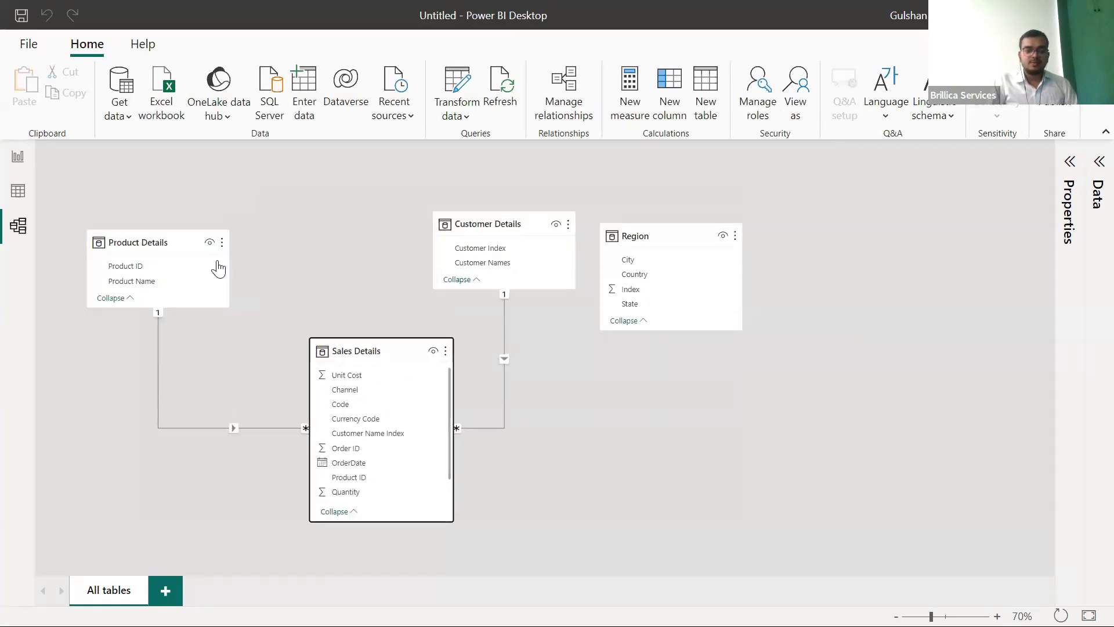
left_click_drag(162, 240, 193, 196)
left_click_drag(490, 231, 421, 200)
left_click_drag(702, 235, 703, 184)
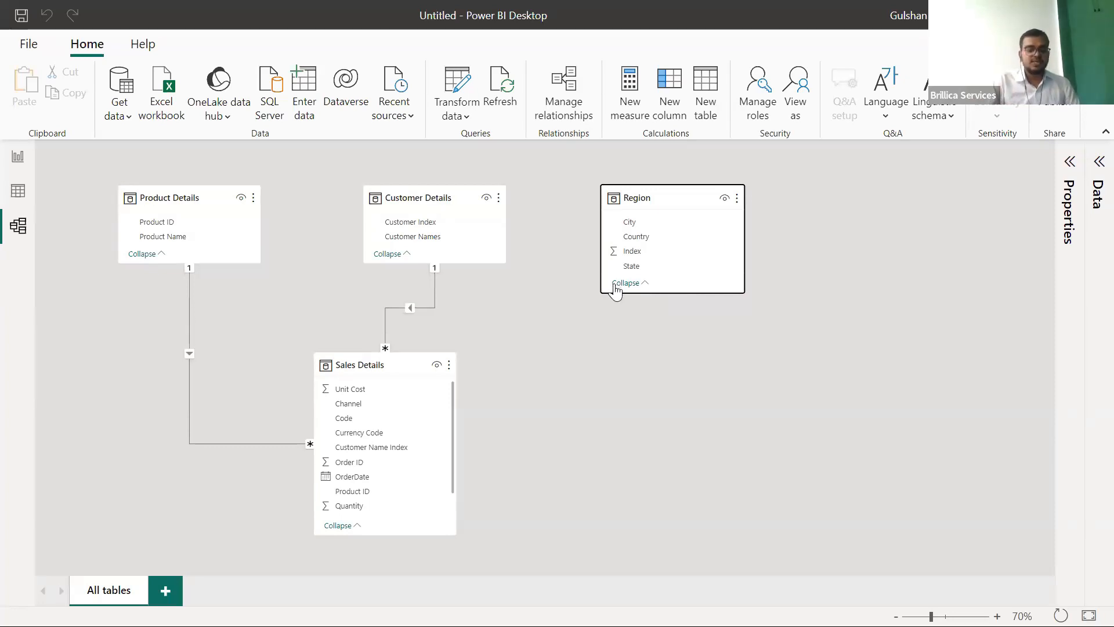
Sort the Sales Details table by OrderDate in descending order in the table view.
left_click(22, 195)
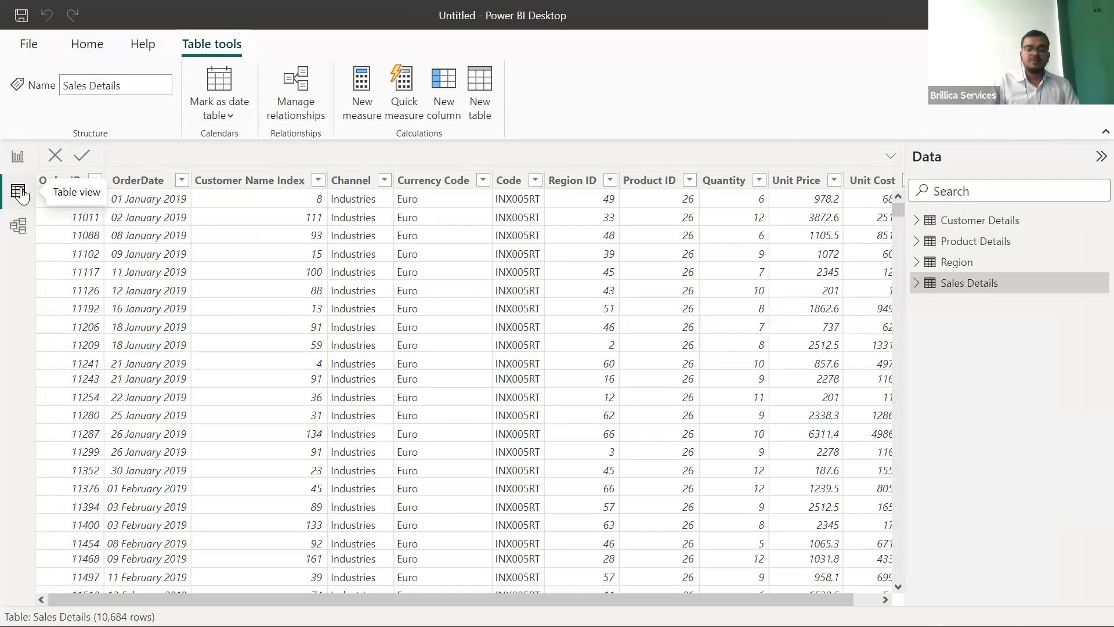
left_click(167, 181)
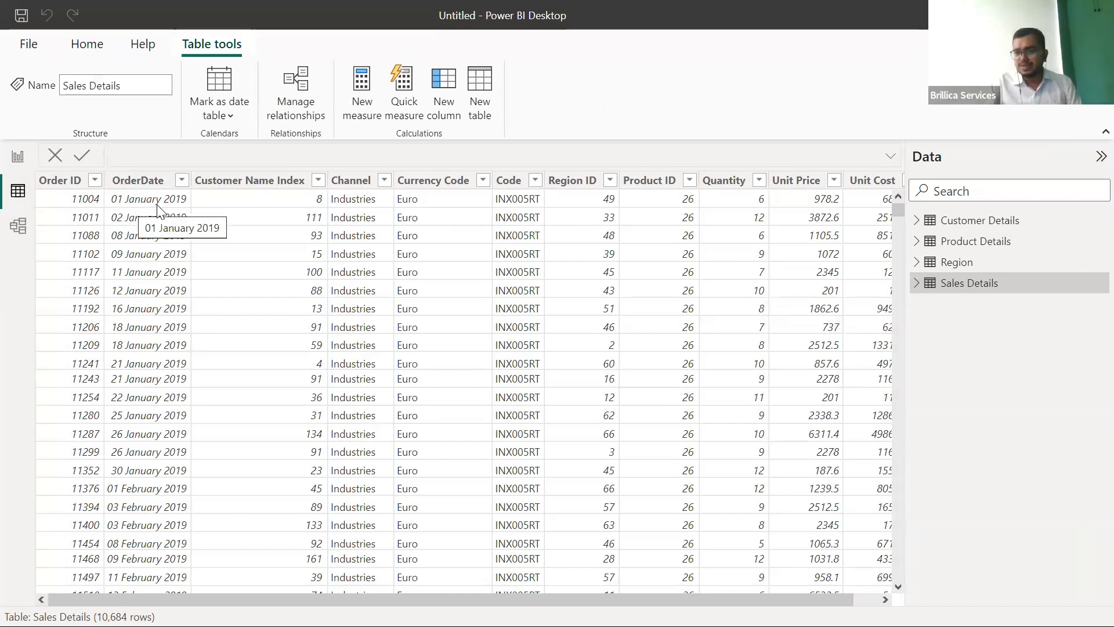
left_click(182, 180)
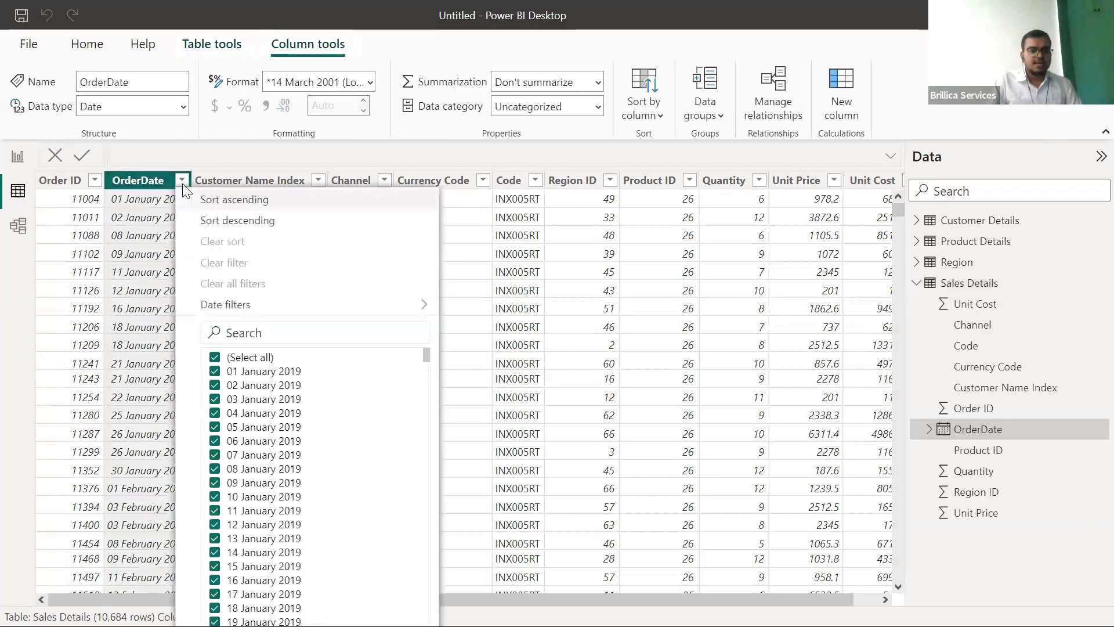
left_click(291, 225)
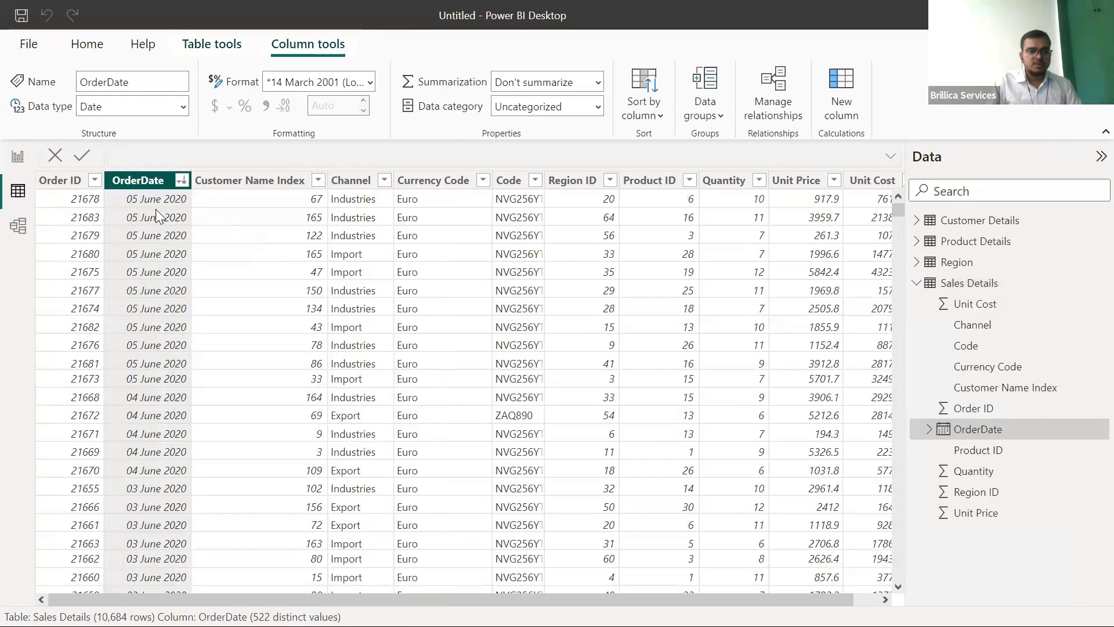
Create a new calculated table from the report view and name it dimension_date in its formula.
left_click(18, 161)
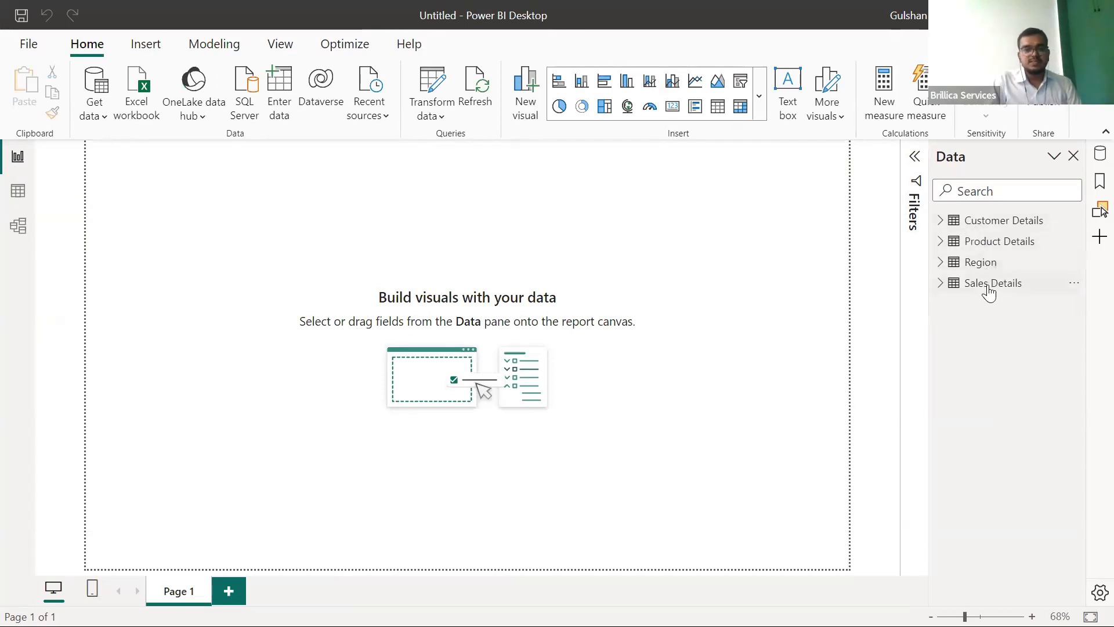
mouse_move(988, 293)
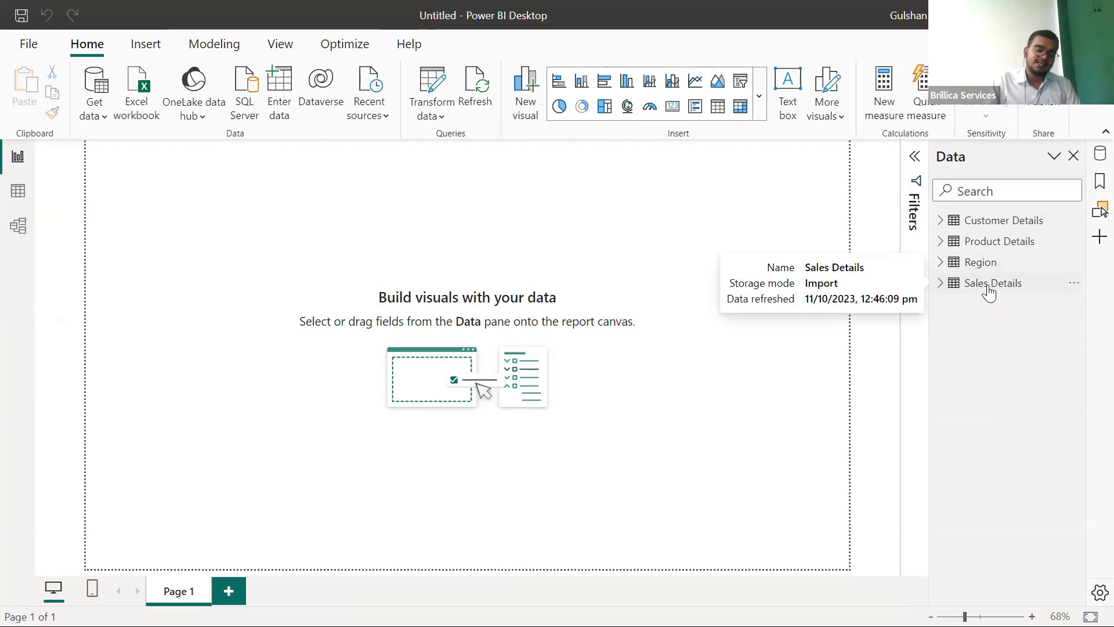
left_click(970, 225)
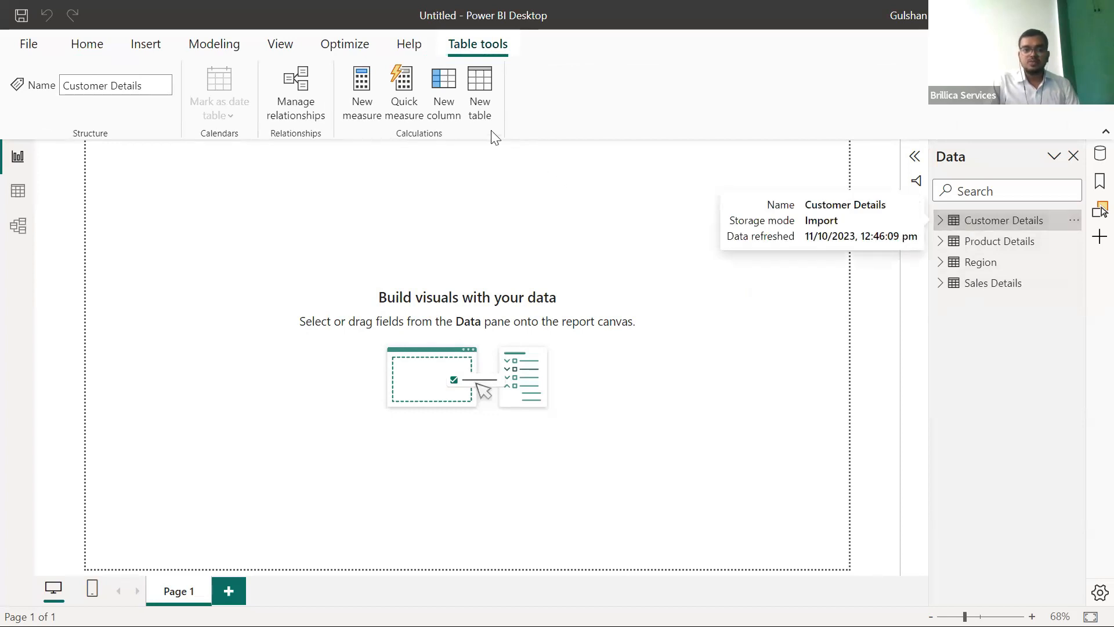
left_click(477, 99)
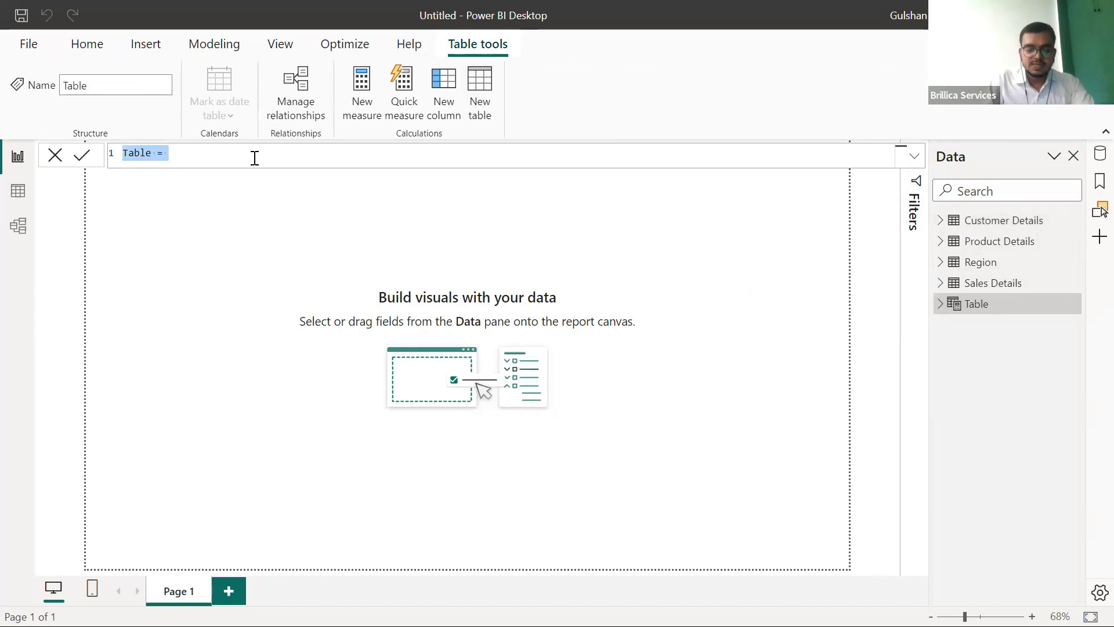
key("BackSpace")
type("dimension_date")
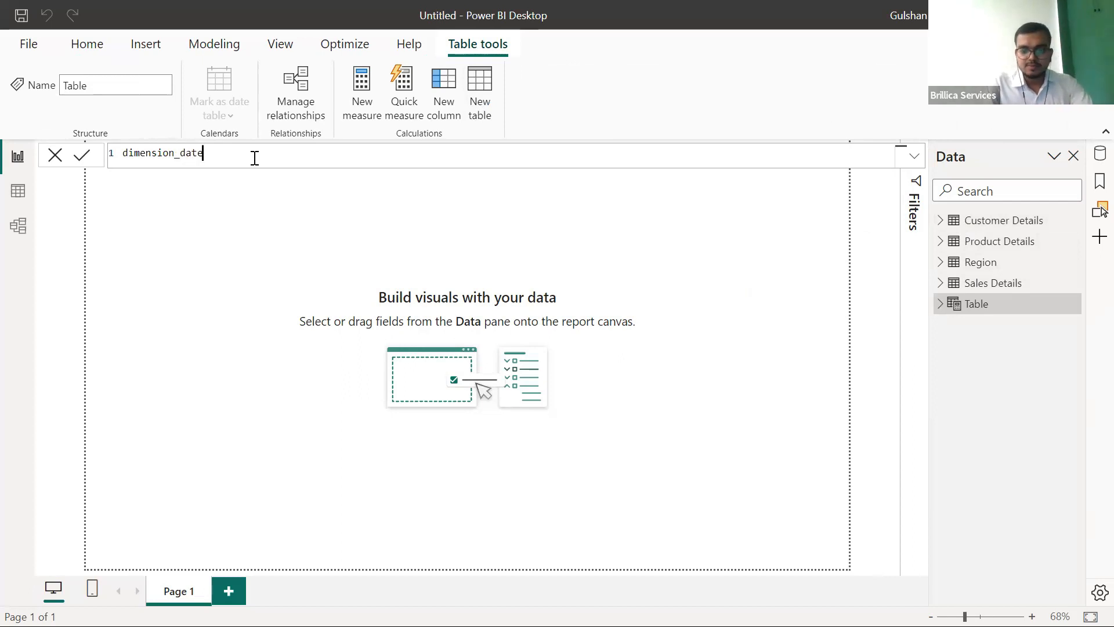
type(" =")
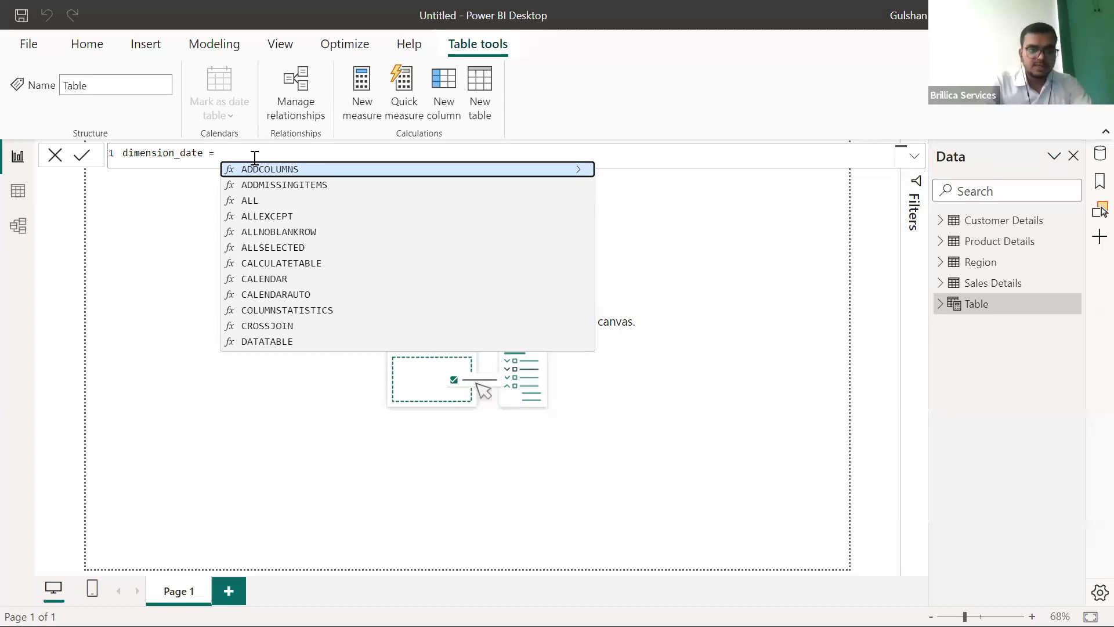
Complete the dimension_date formula as CALENDAR("1/1/2019","5/6/2020") and commit the table.
type("ca")
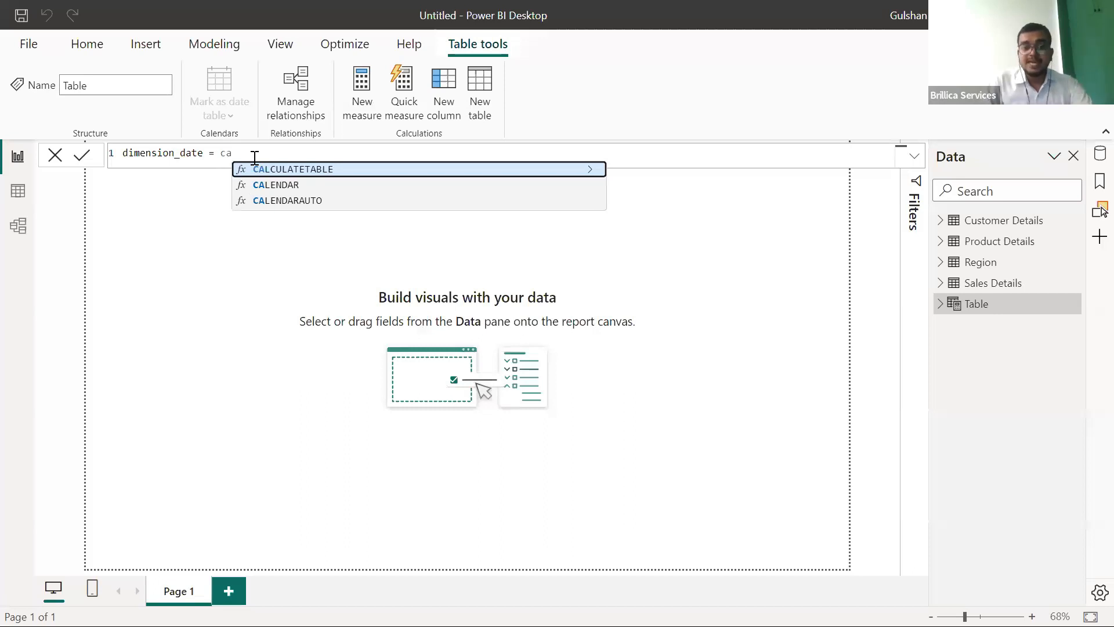
type("l")
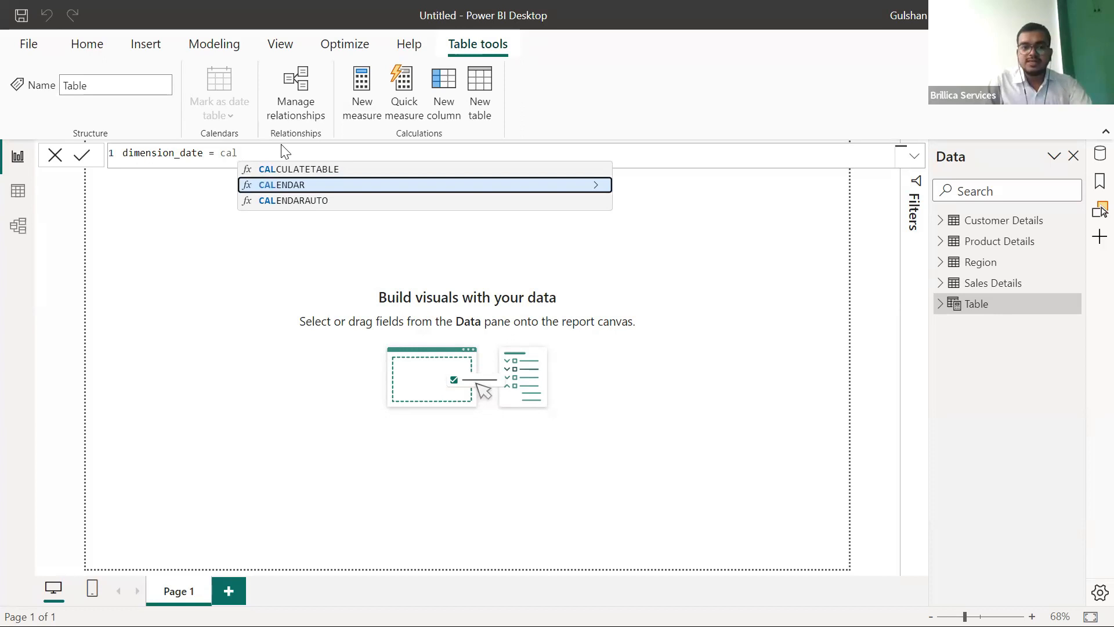
key("Tab")
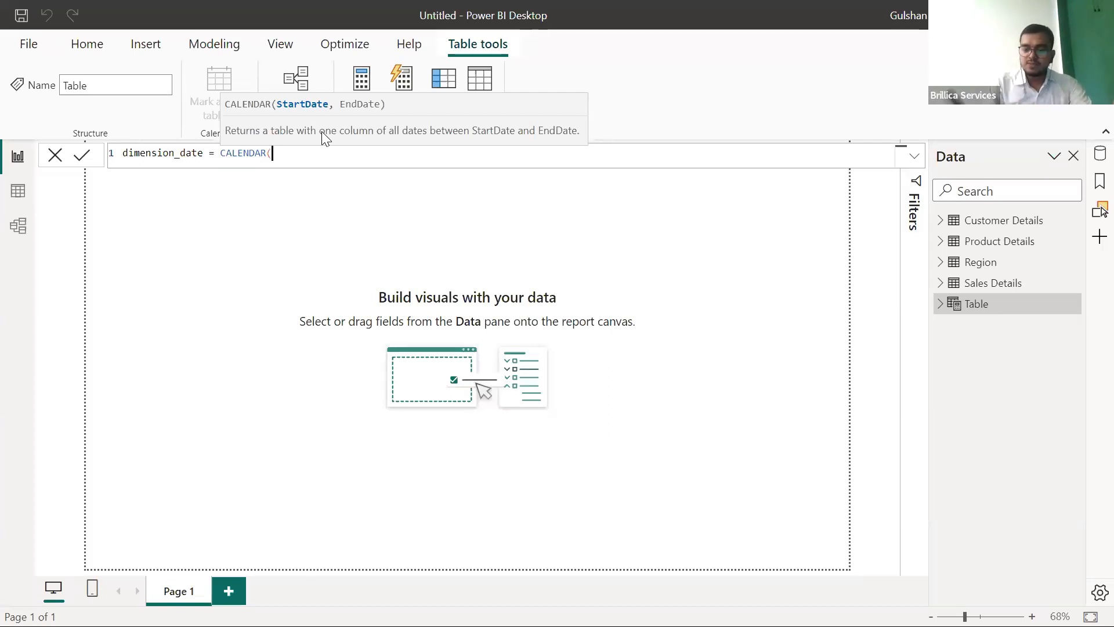
type("\"1/1/2019")
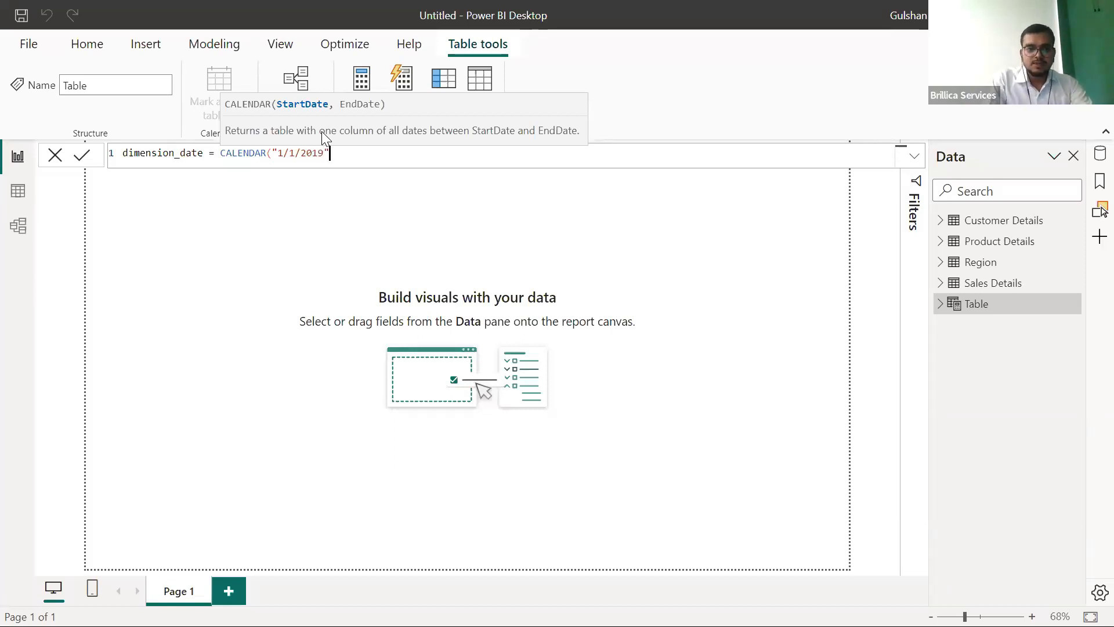
type(",\"5/")
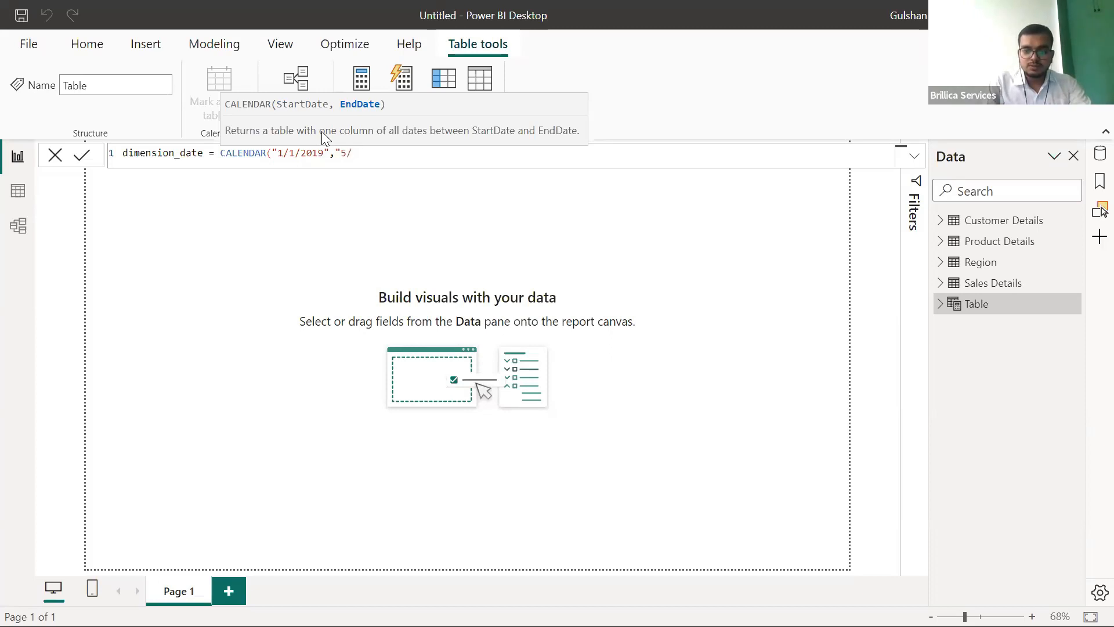
type("06")
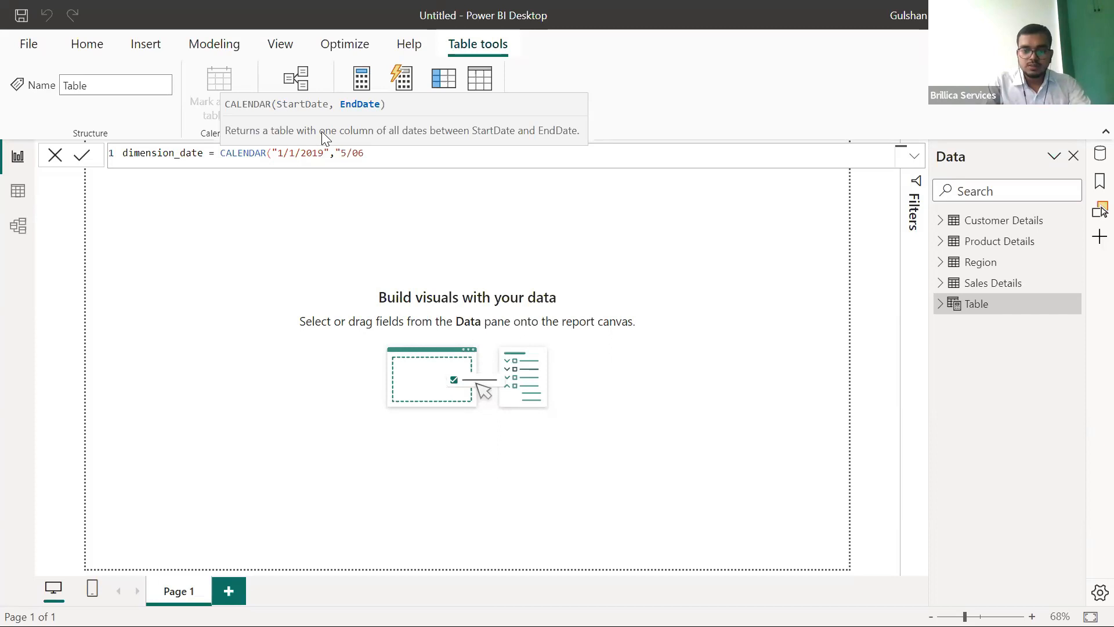
key("BackSpace")
key("BackSpace")
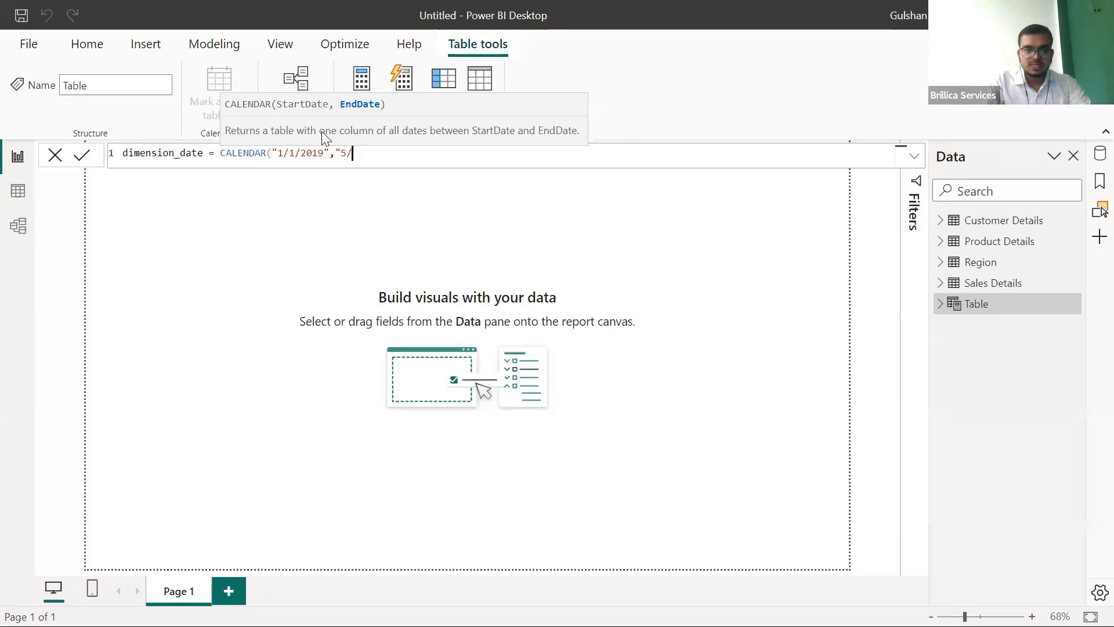
type("6")
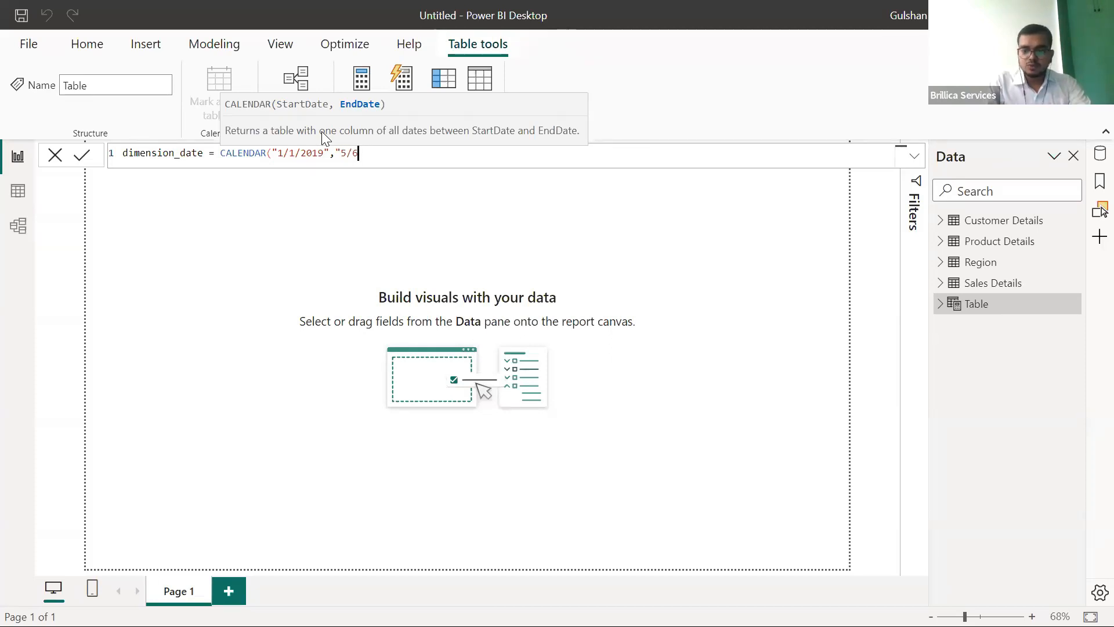
type("/2020")
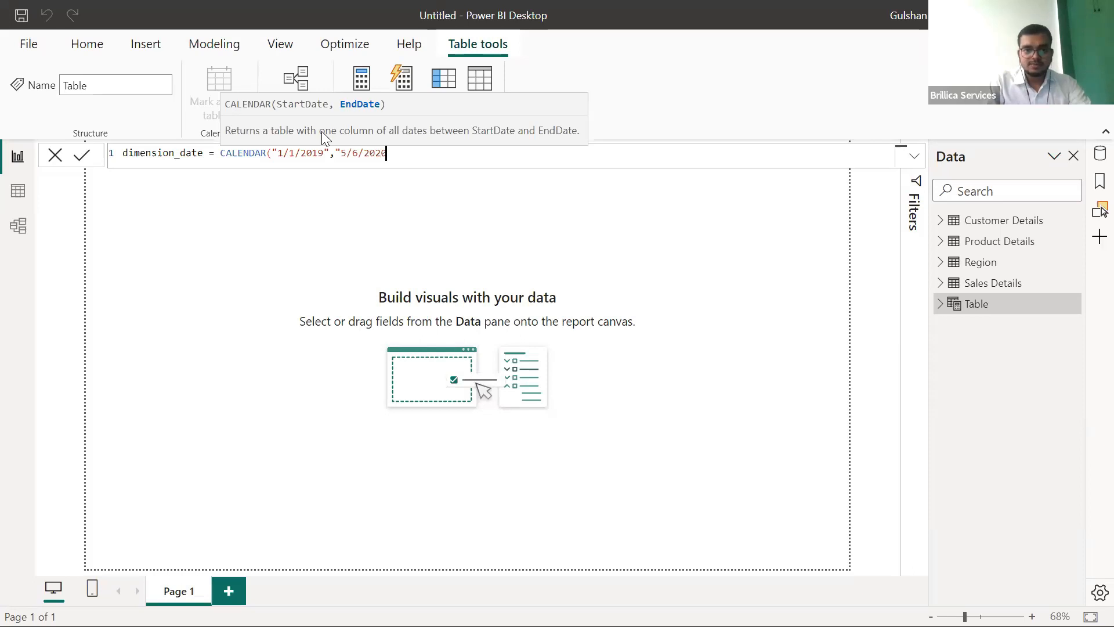
type("\"")
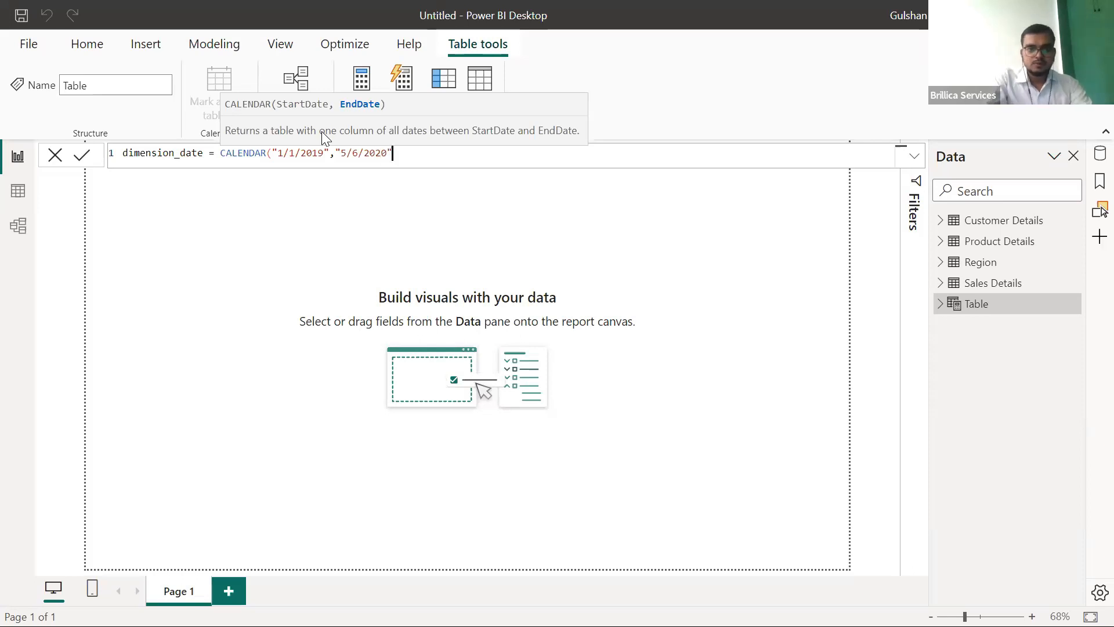
type(")")
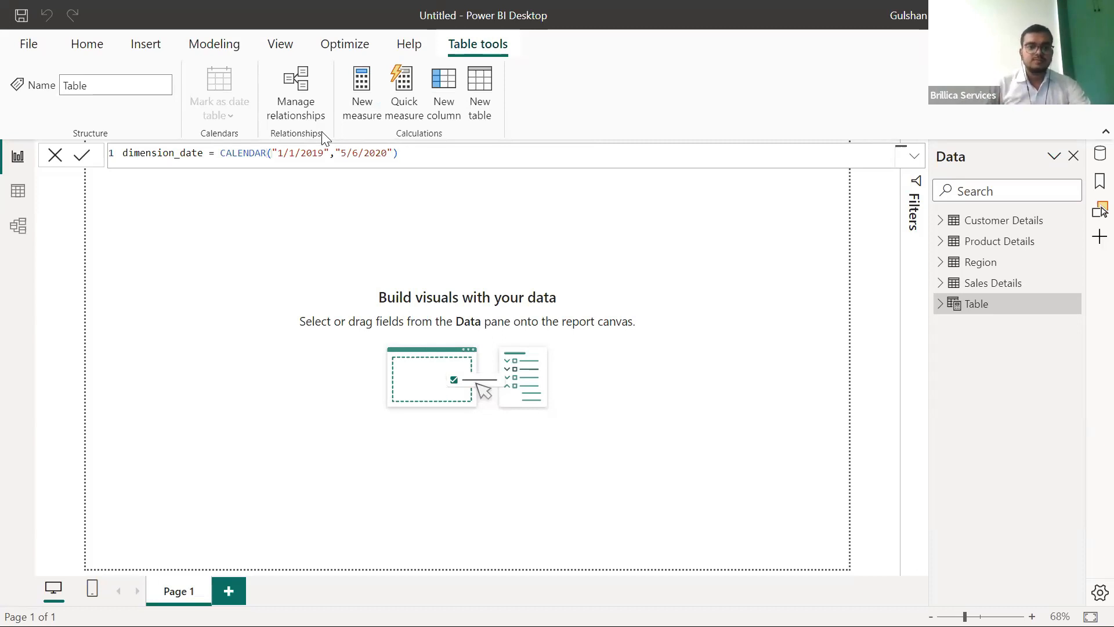
key("Return")
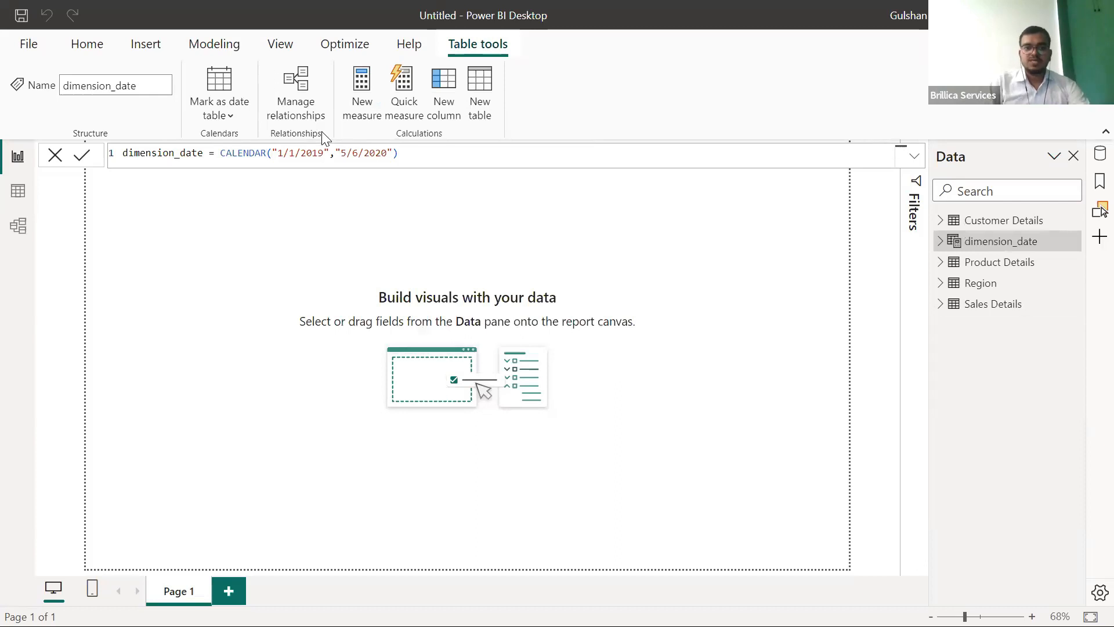
Show the dimension_date table in the table view and format its Date column as *14-03-2001 (Short Date).
left_click(940, 242)
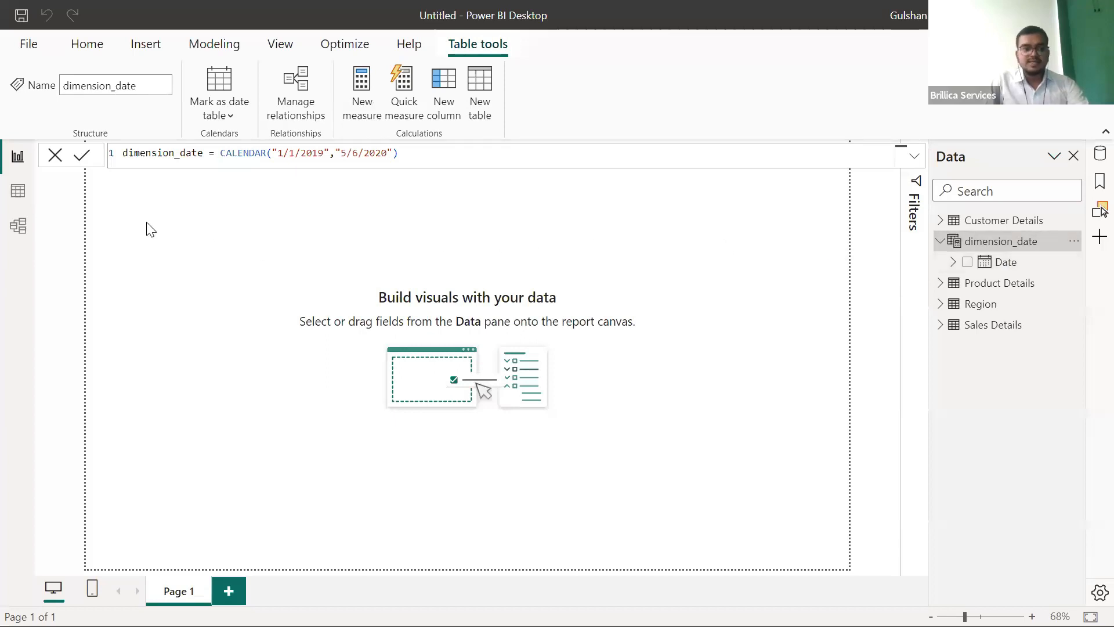
left_click(23, 201)
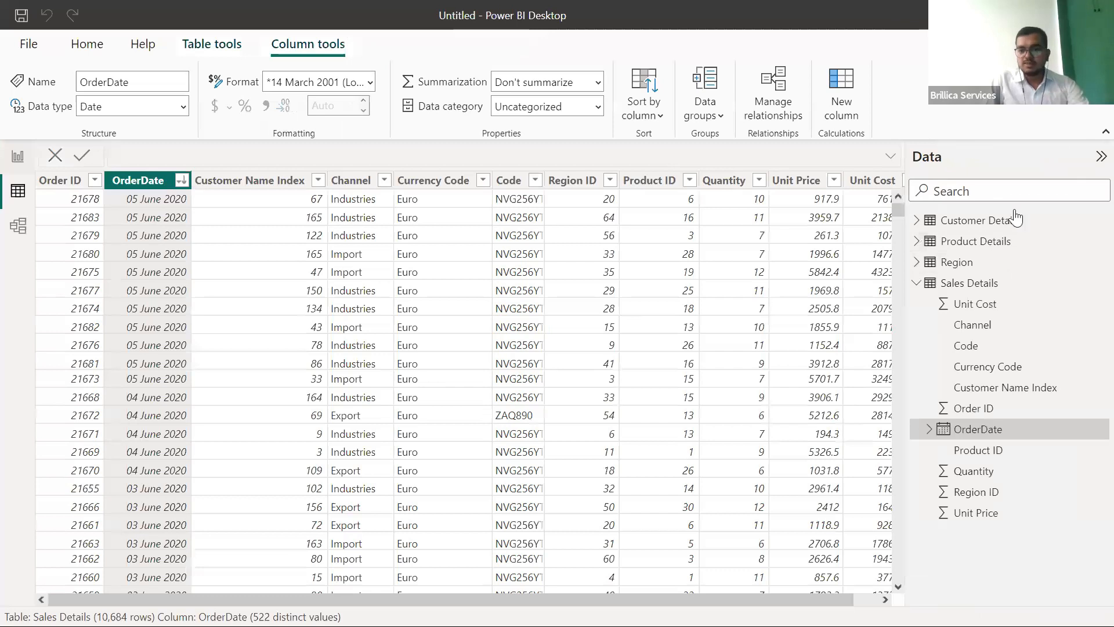
left_click(1022, 247)
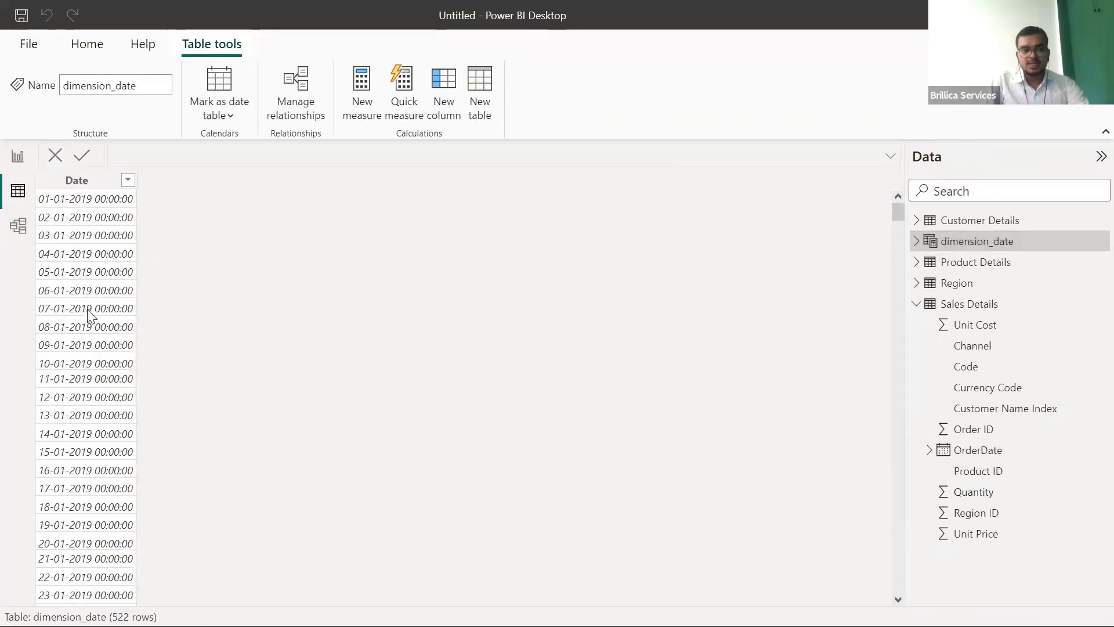
left_click(129, 177)
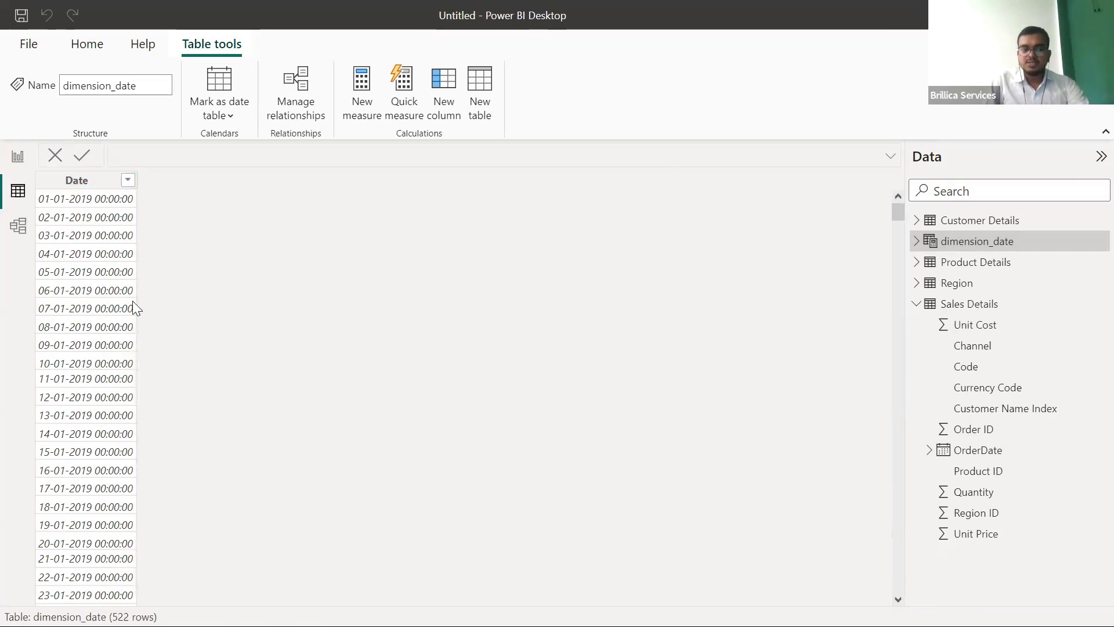
left_click(916, 242)
left_click(971, 266)
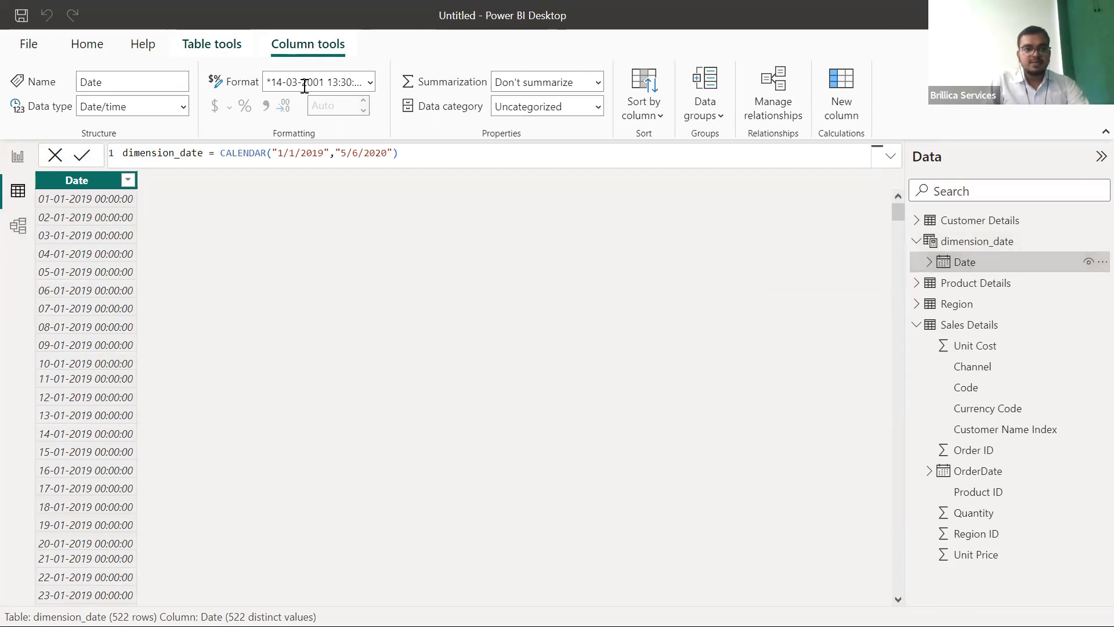
left_click(370, 83)
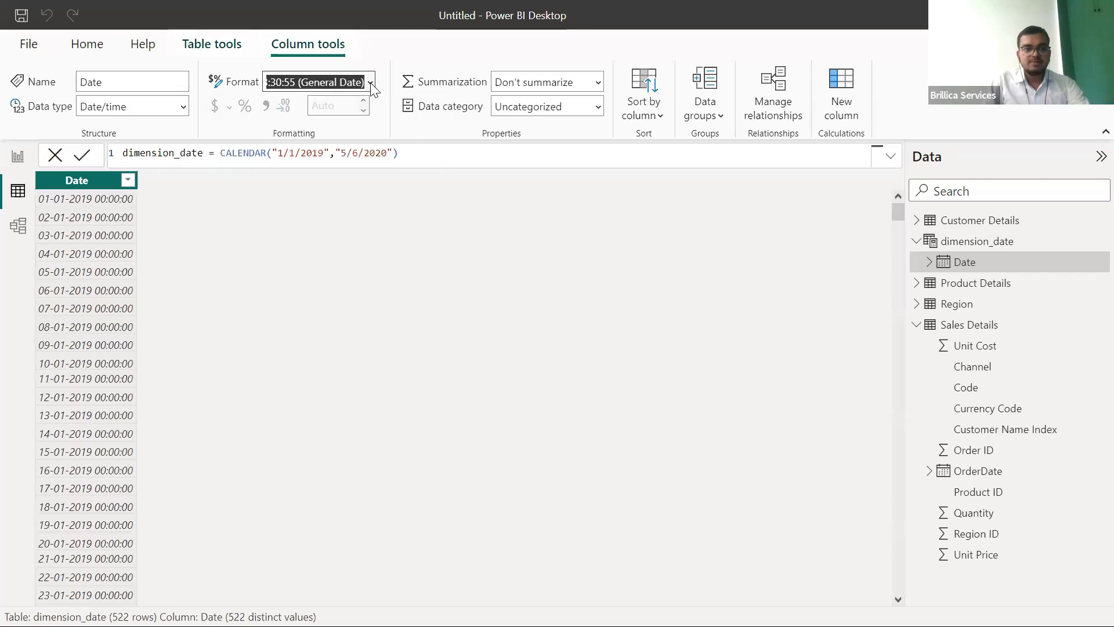
left_click(393, 156)
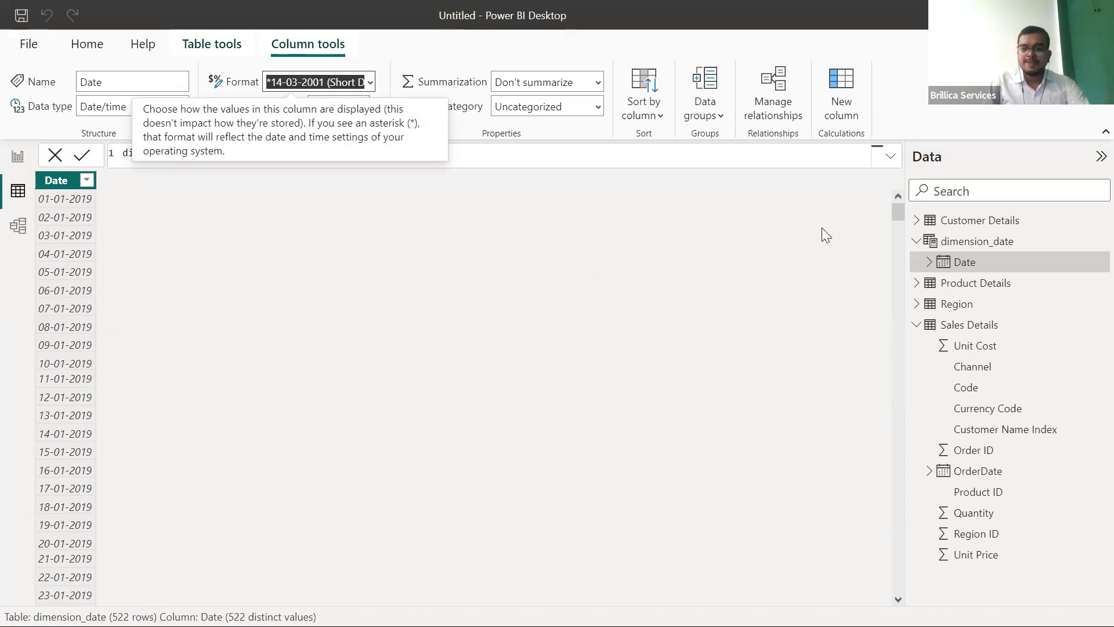
Mark dimension_date as a date table, using Date as its date column.
left_click(988, 251)
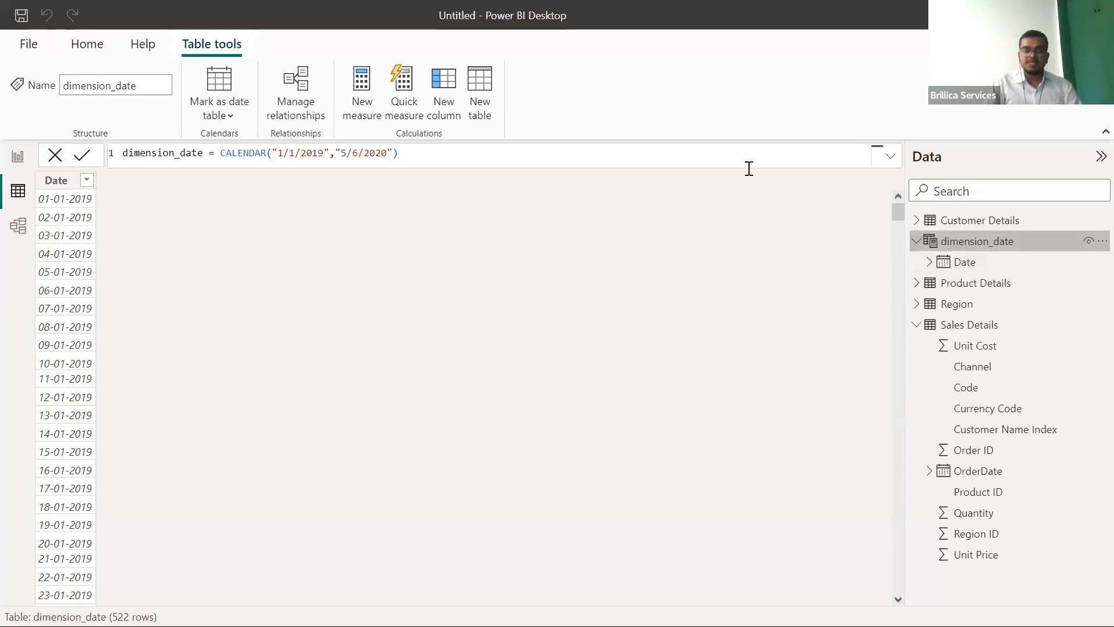
left_click(220, 107)
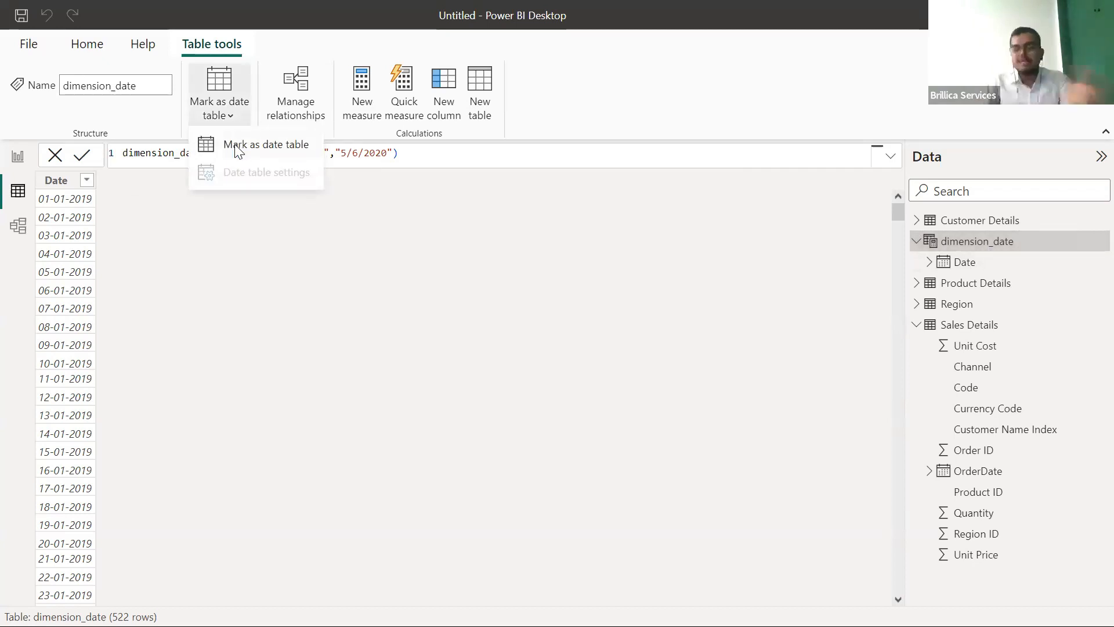
left_click(239, 150)
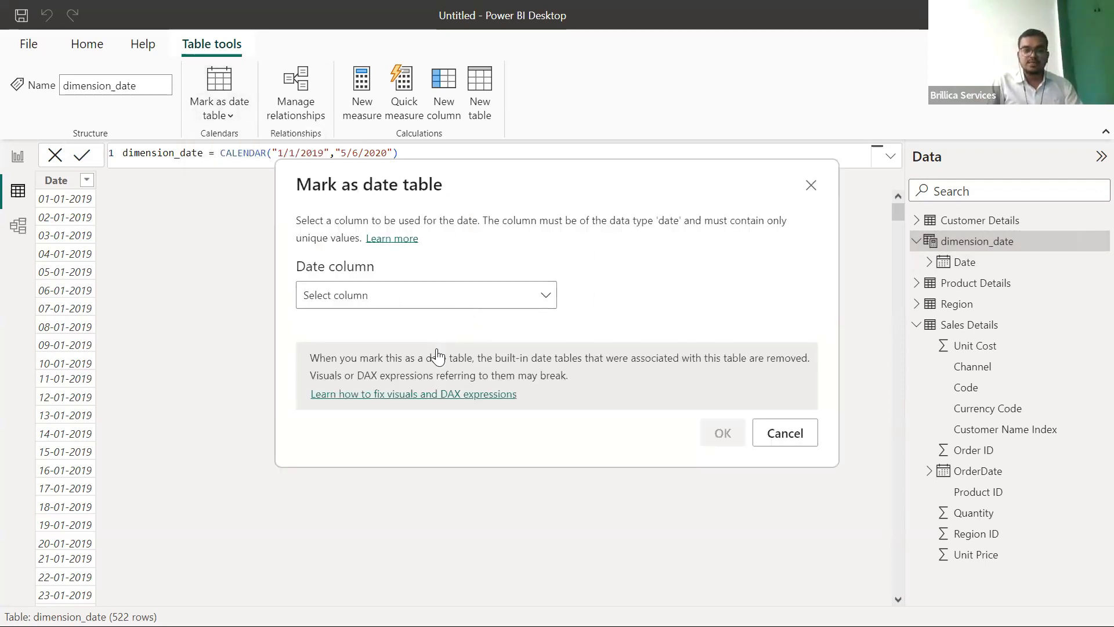
left_click(435, 294)
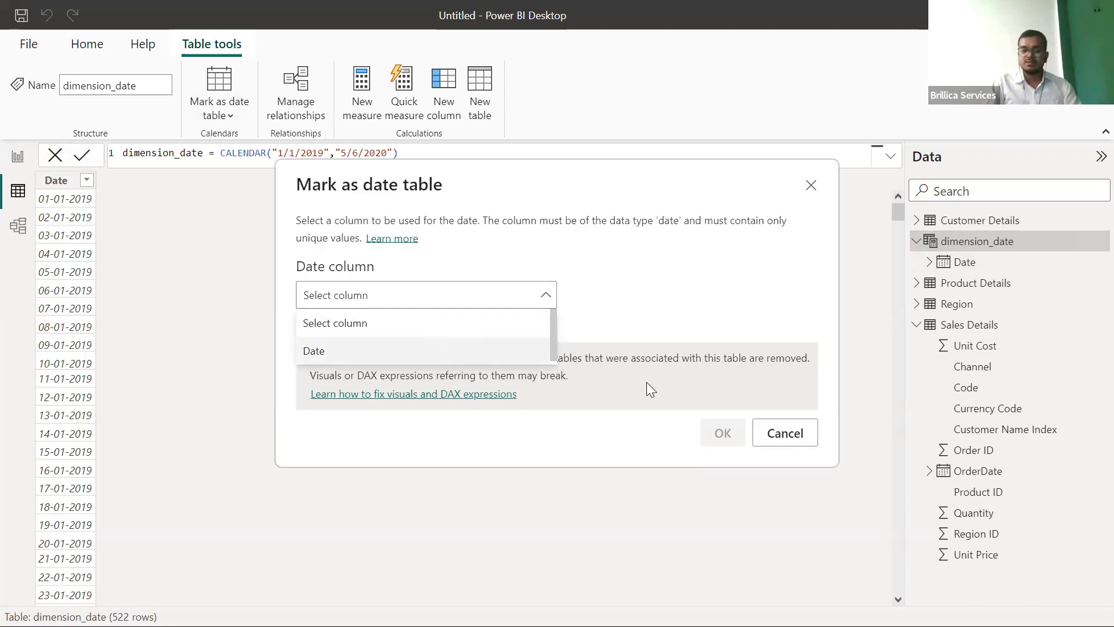
left_click(439, 348)
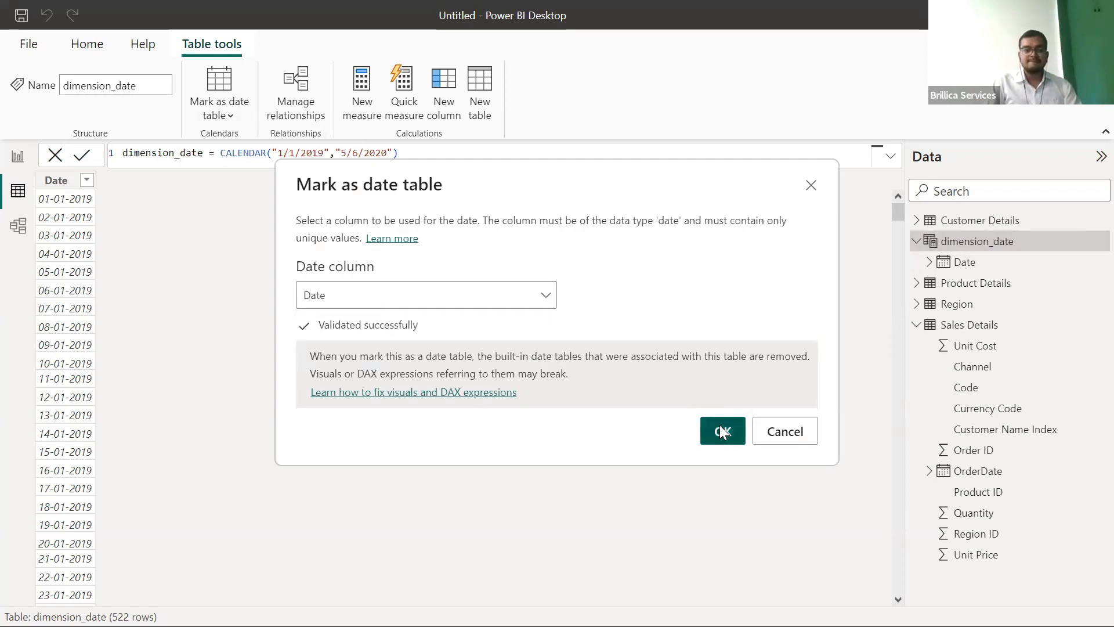
left_click(719, 425)
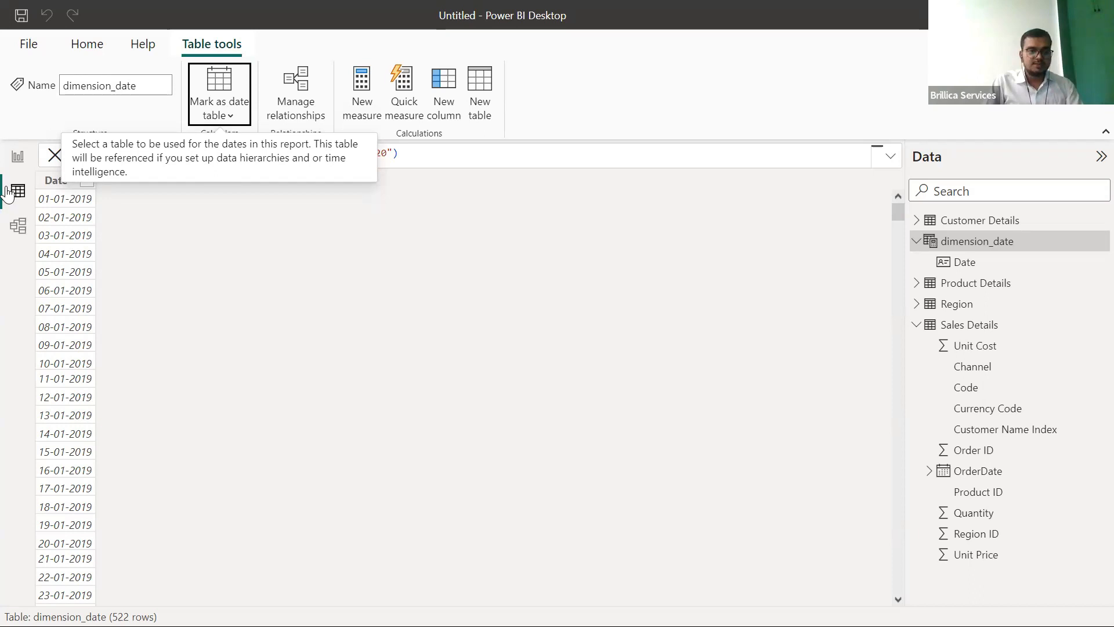
Add a new calculated column to the dimension_date table from the report view and name it Month_no in its formula.
left_click(15, 168)
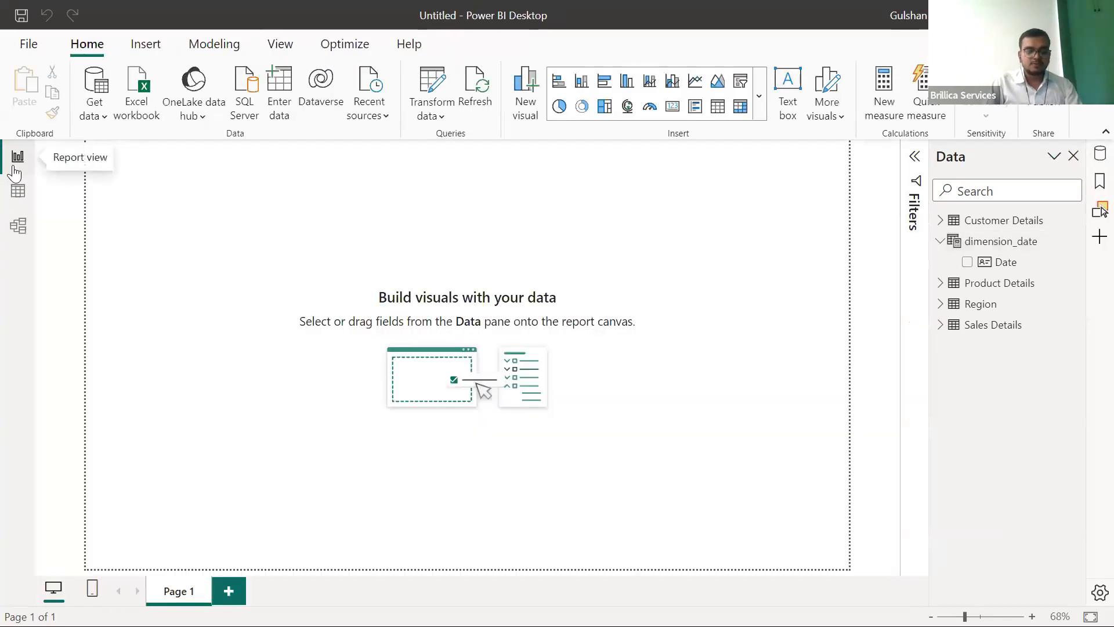
left_click(993, 242)
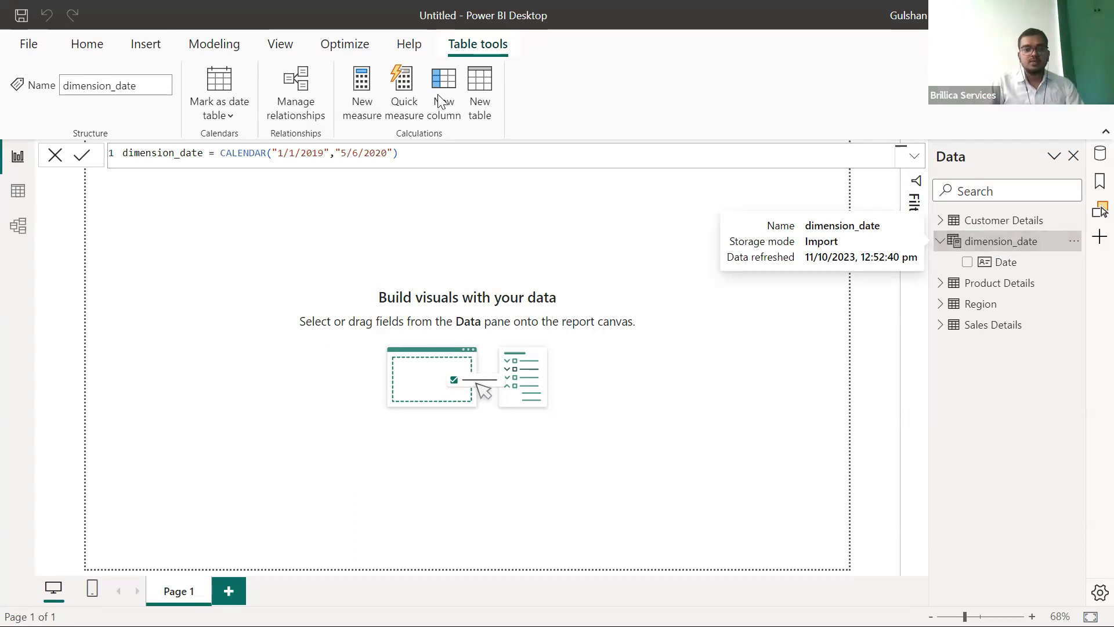
mouse_move(1014, 244)
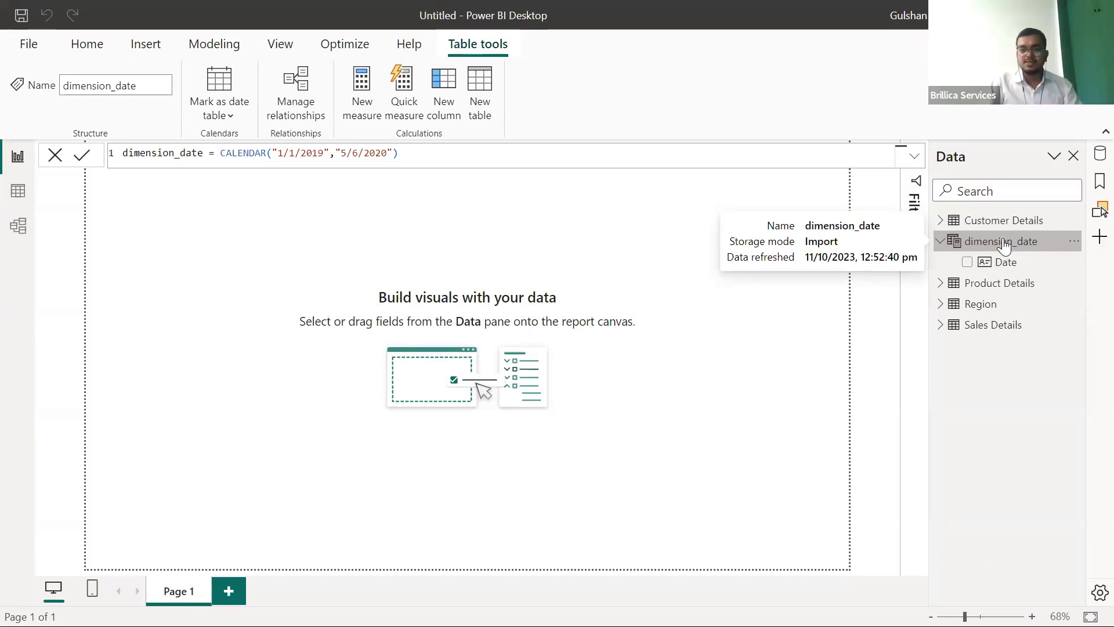
left_click(449, 88)
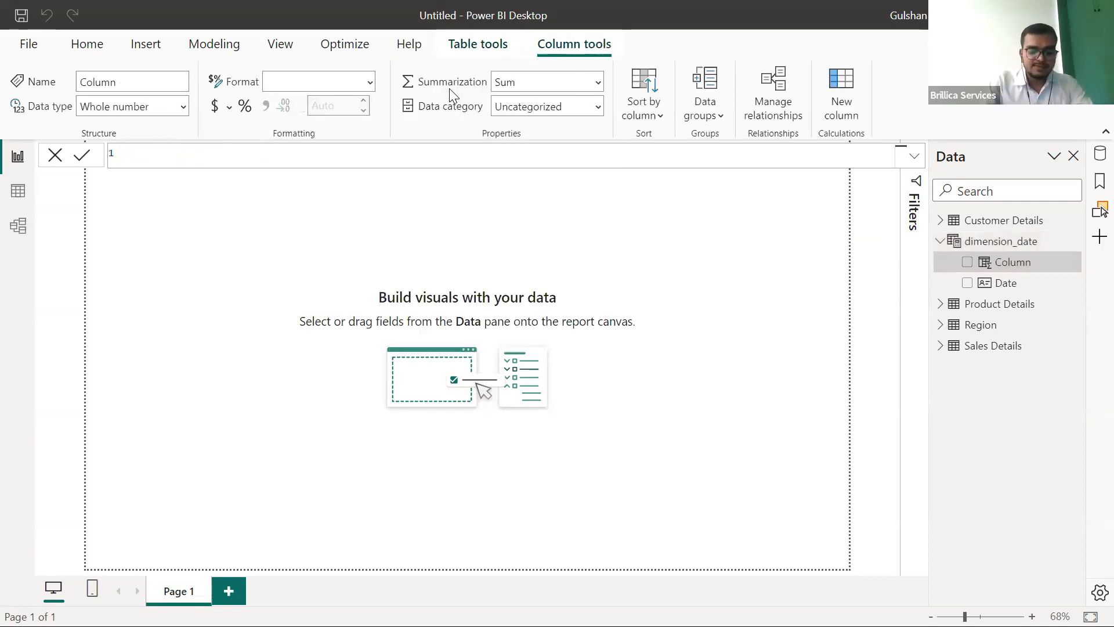
type("Mon")
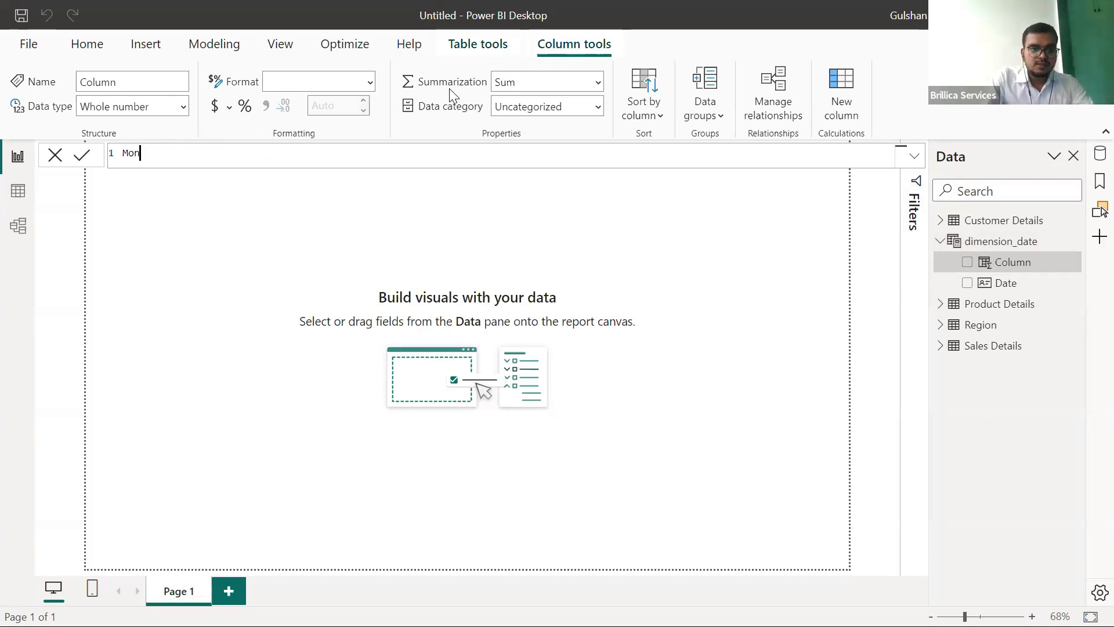
type("th_")
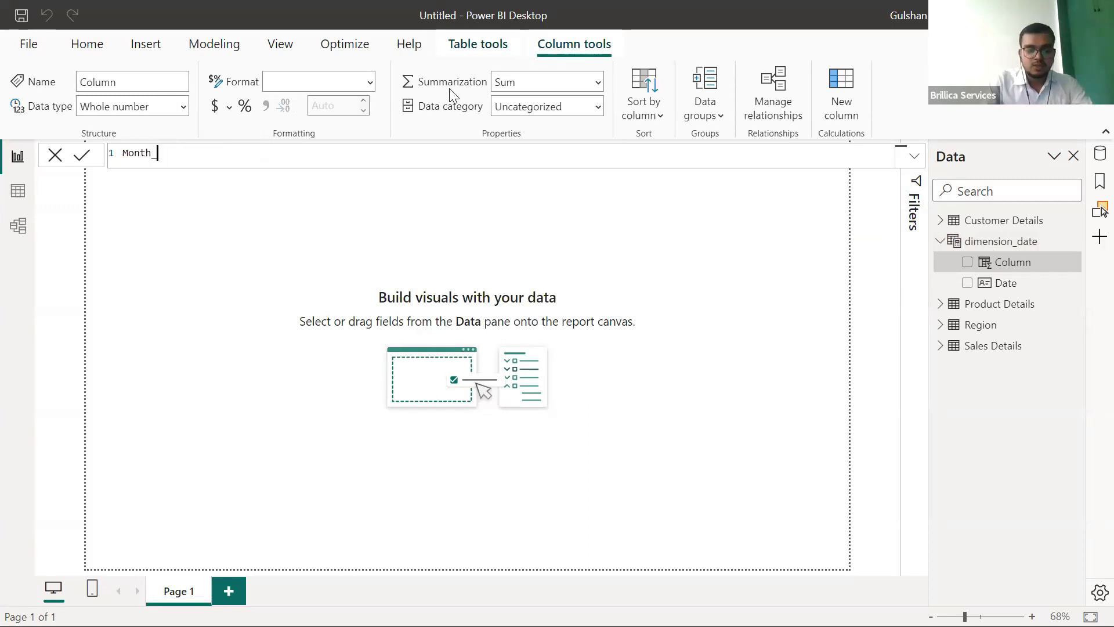
type("no =")
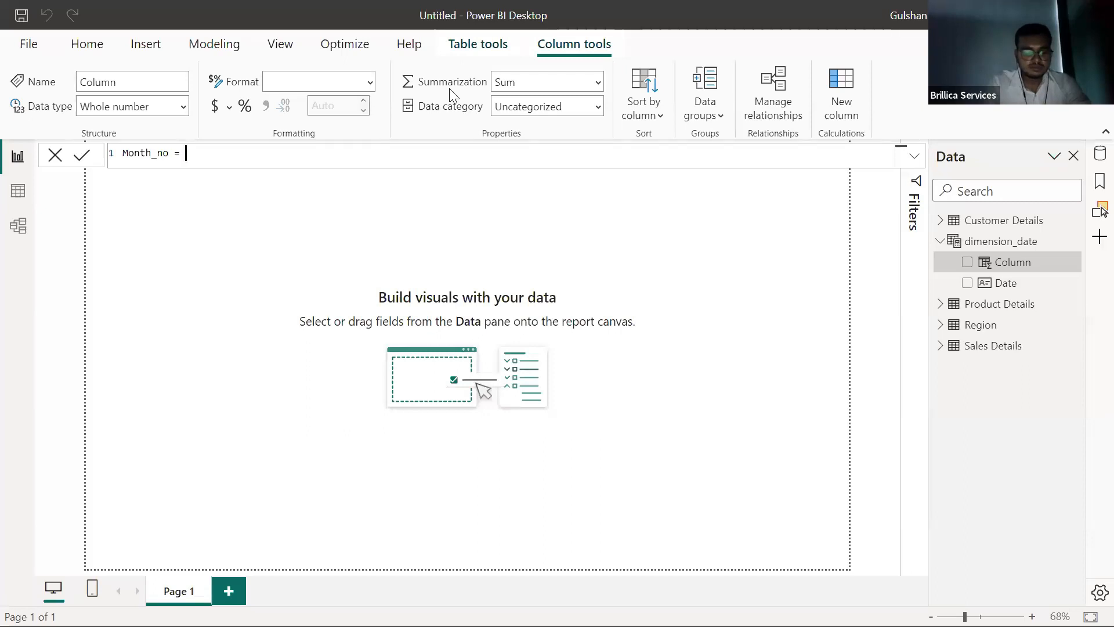
Complete the Month_no formula as Month('dimension_date'[Date]), commit the column and view it in the table view.
type("M")
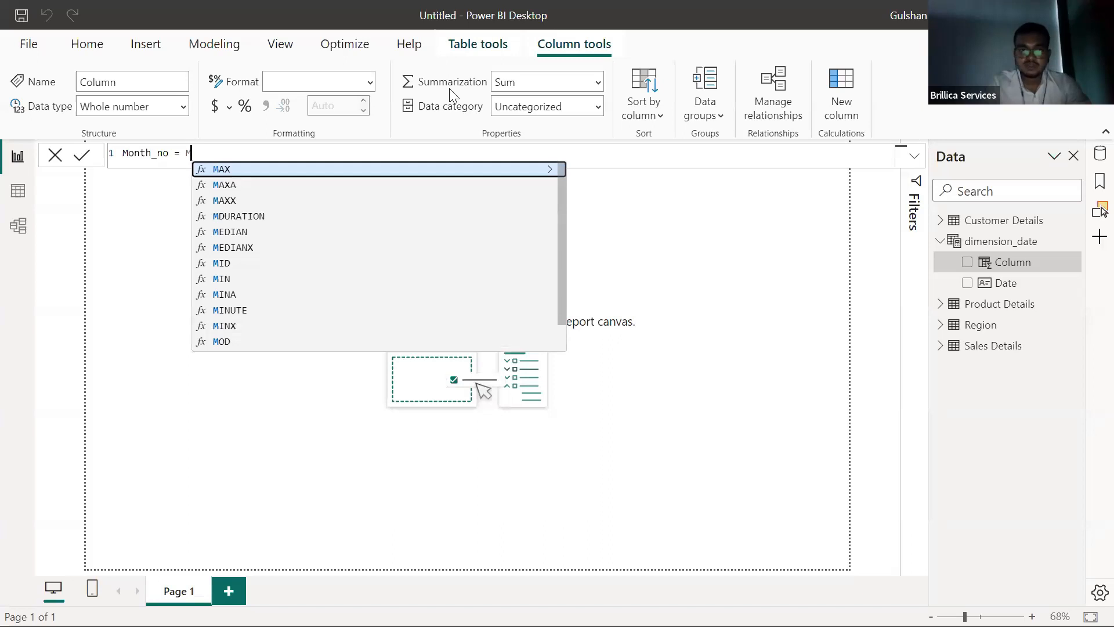
type("onth")
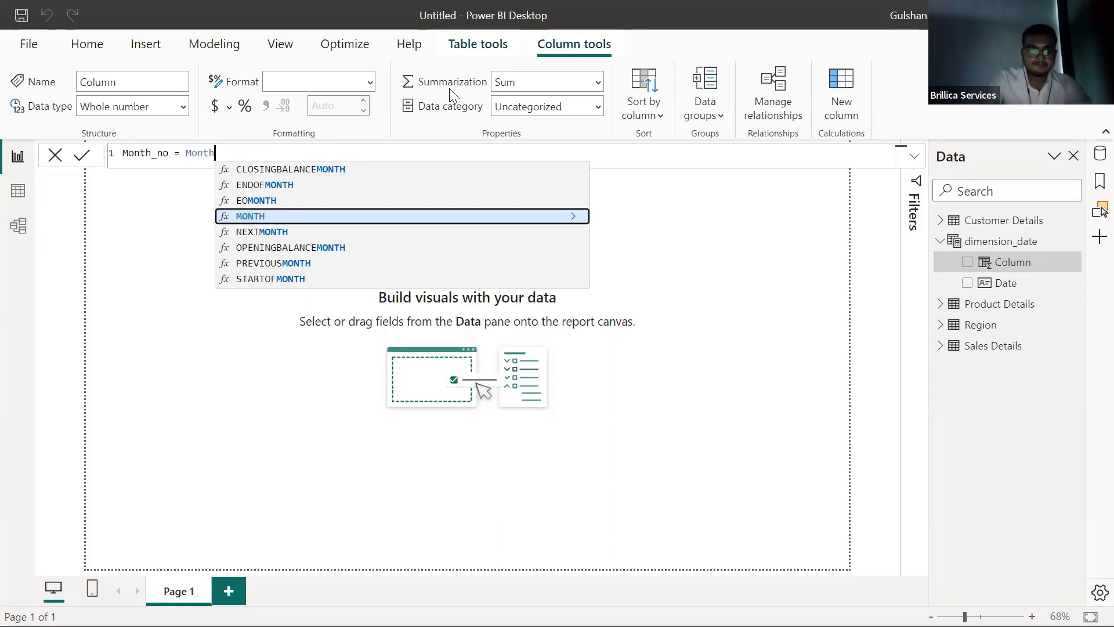
type("(")
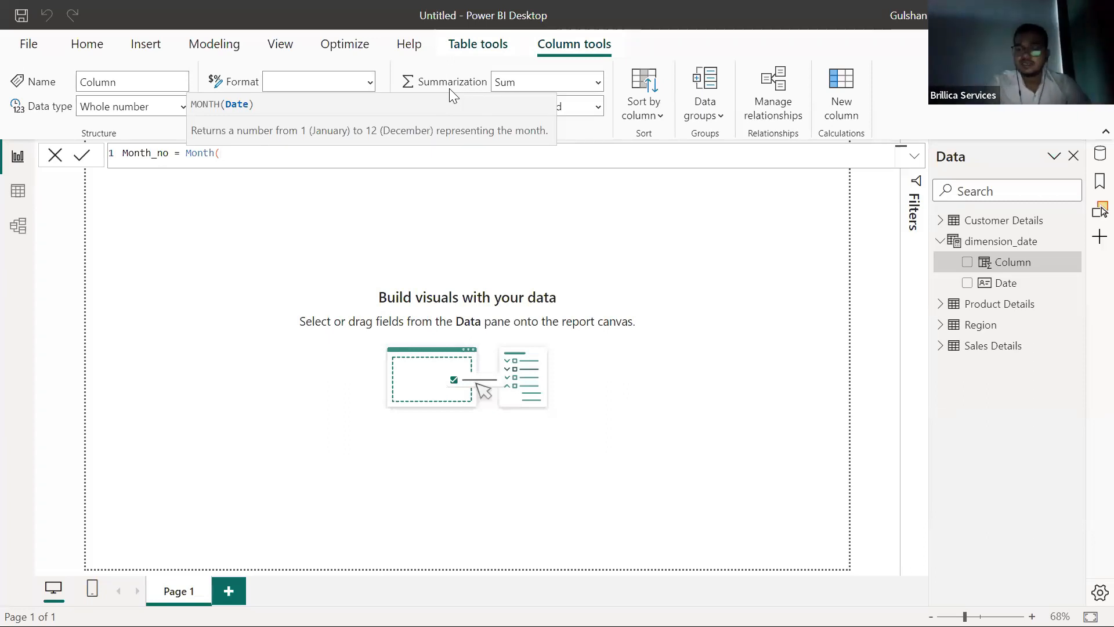
type("'")
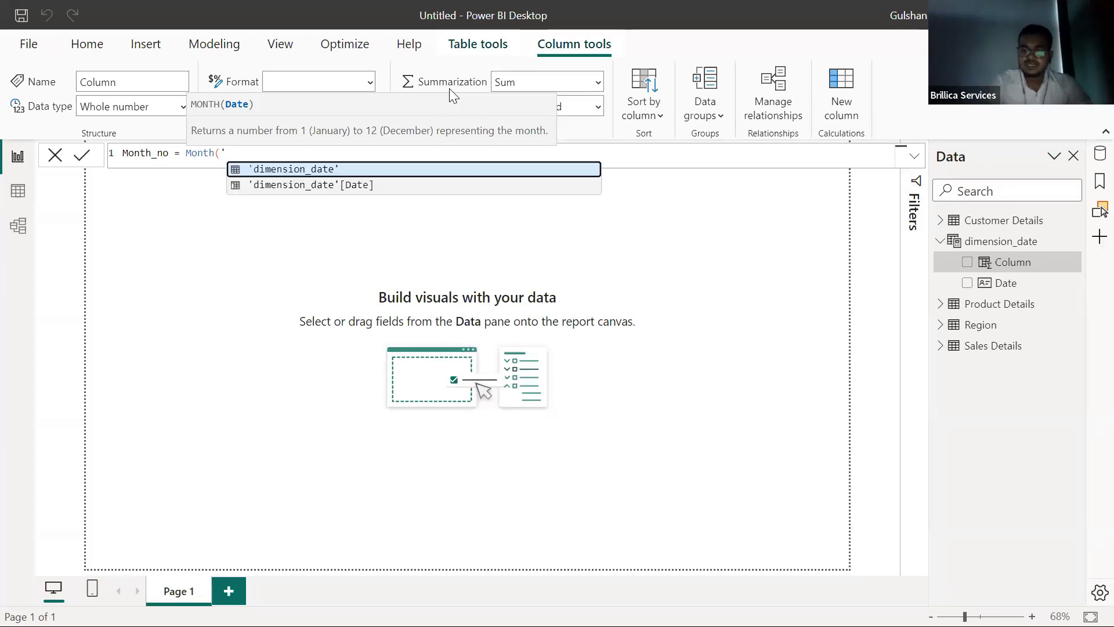
key("Down")
key("Tab")
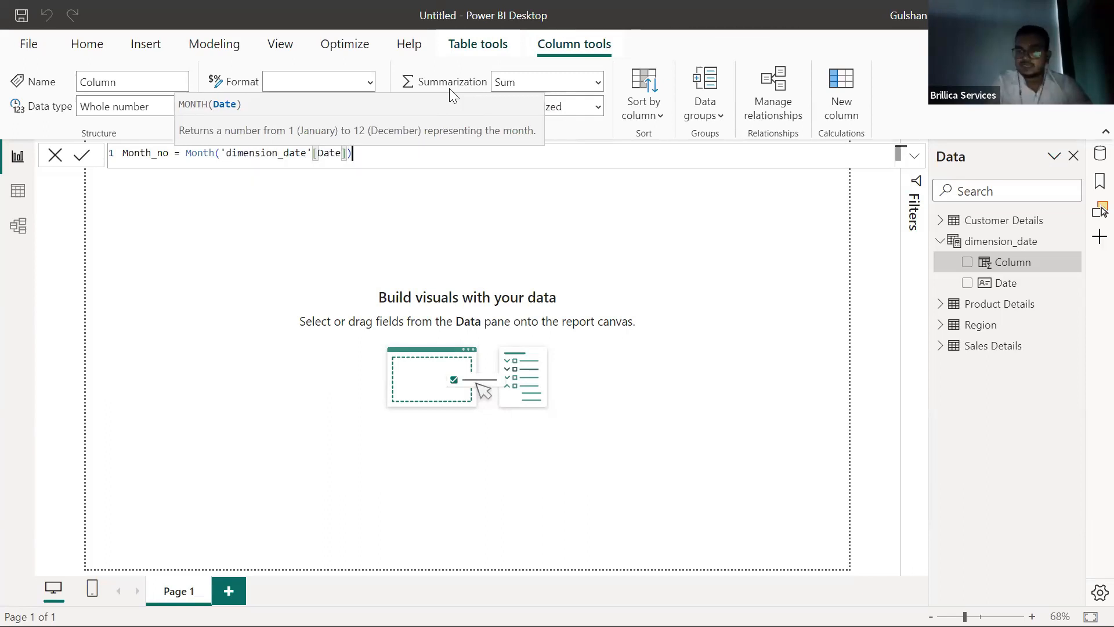
type(")")
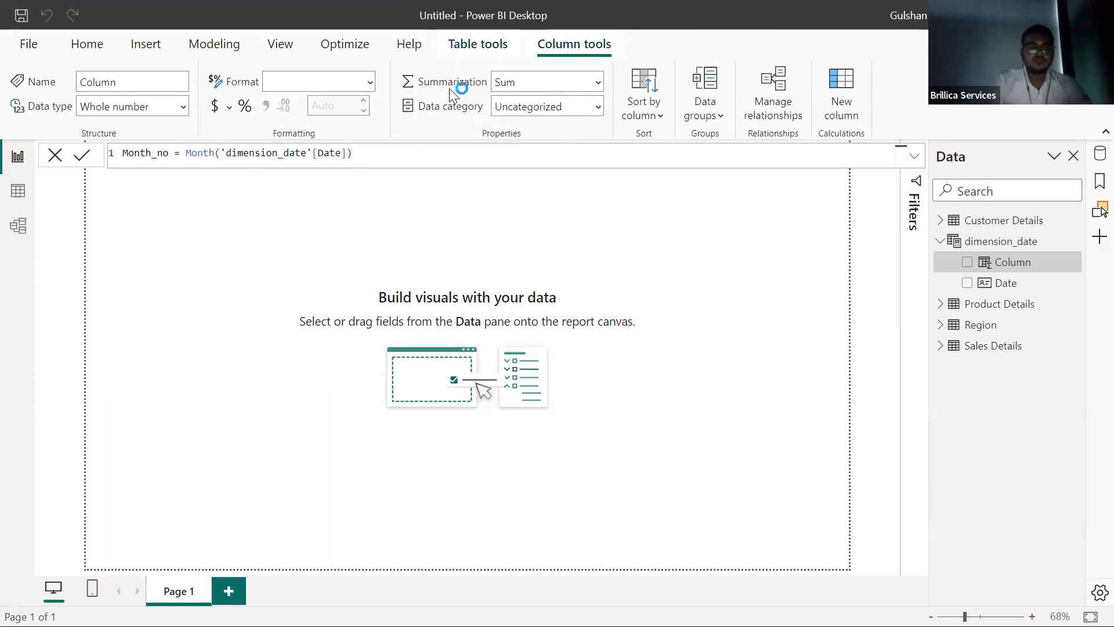
key("Return")
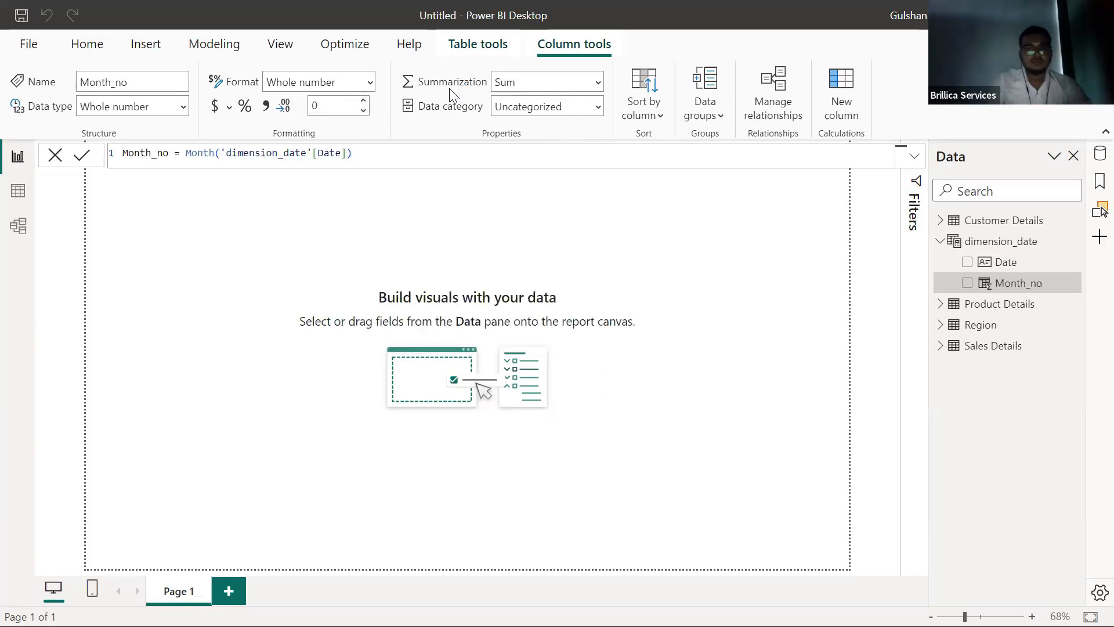
left_click(18, 190)
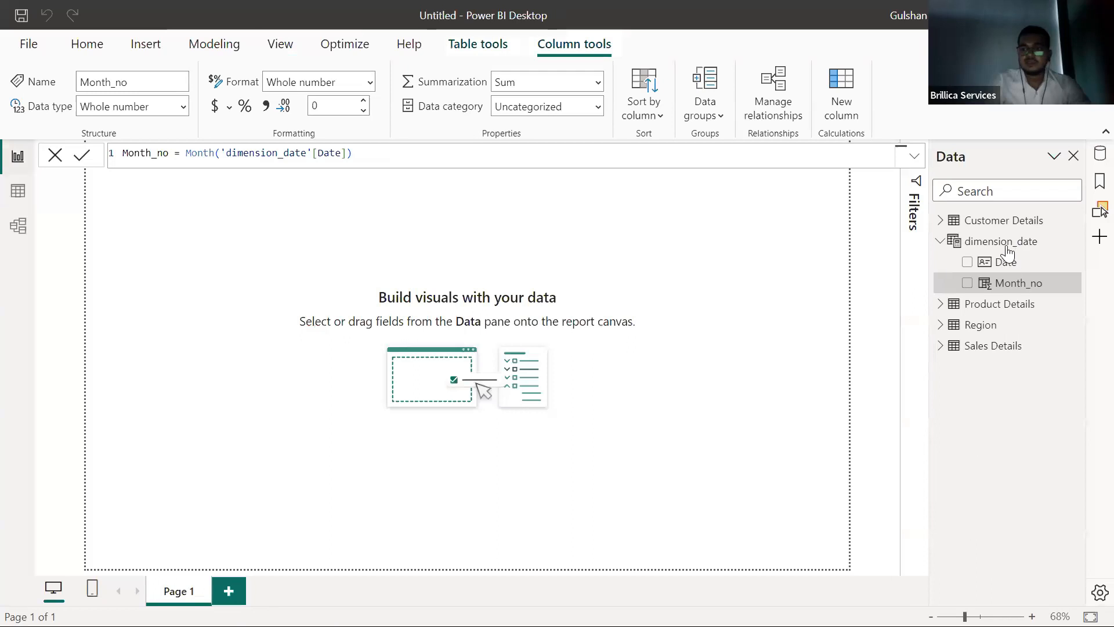
Add another calculated column to the dimension_date table and name it Month_name in its formula.
left_click(1007, 242)
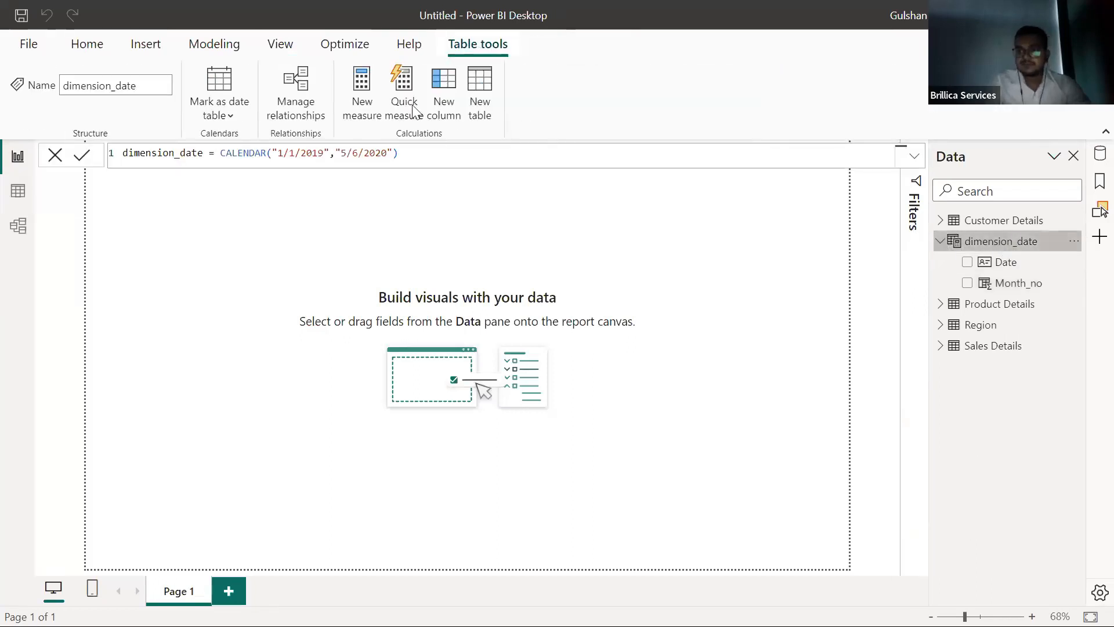
left_click(443, 95)
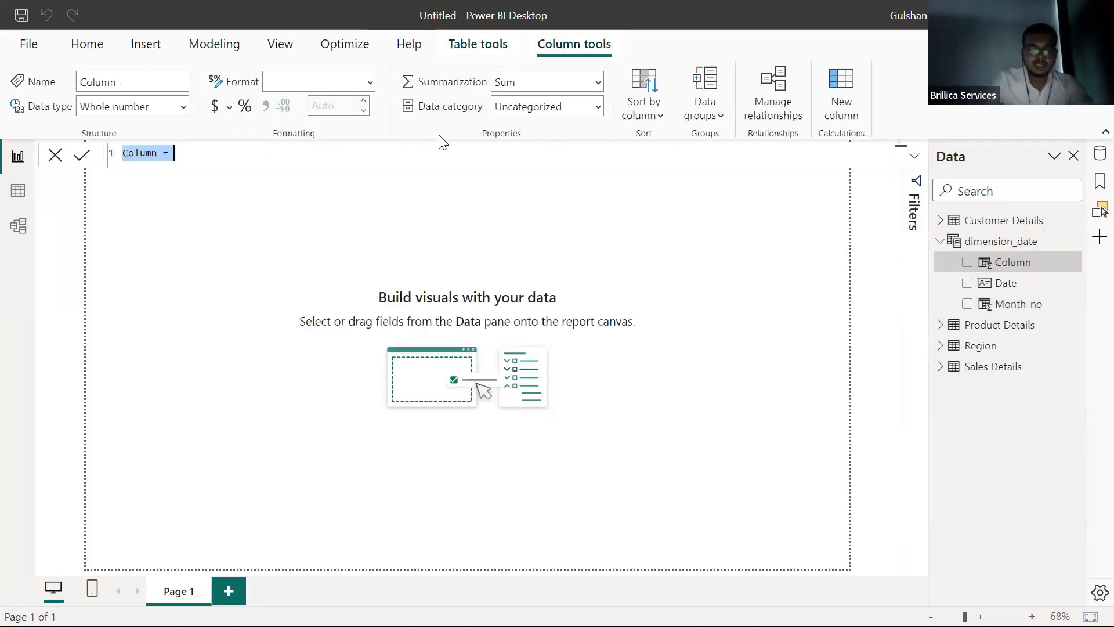
key("BackSpace")
type("Month")
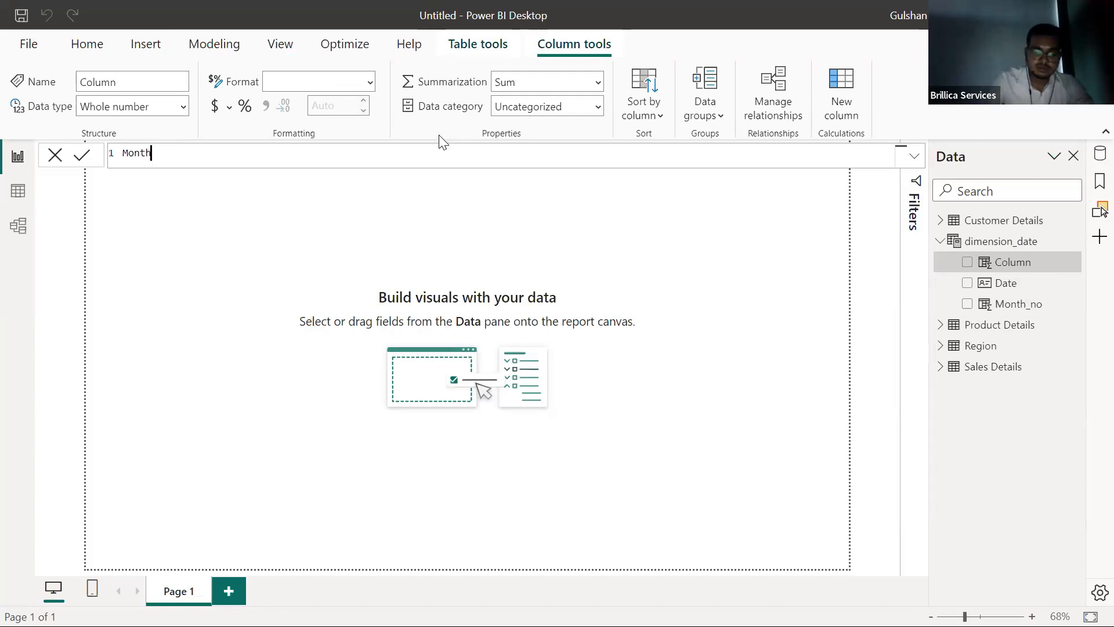
type("_nam")
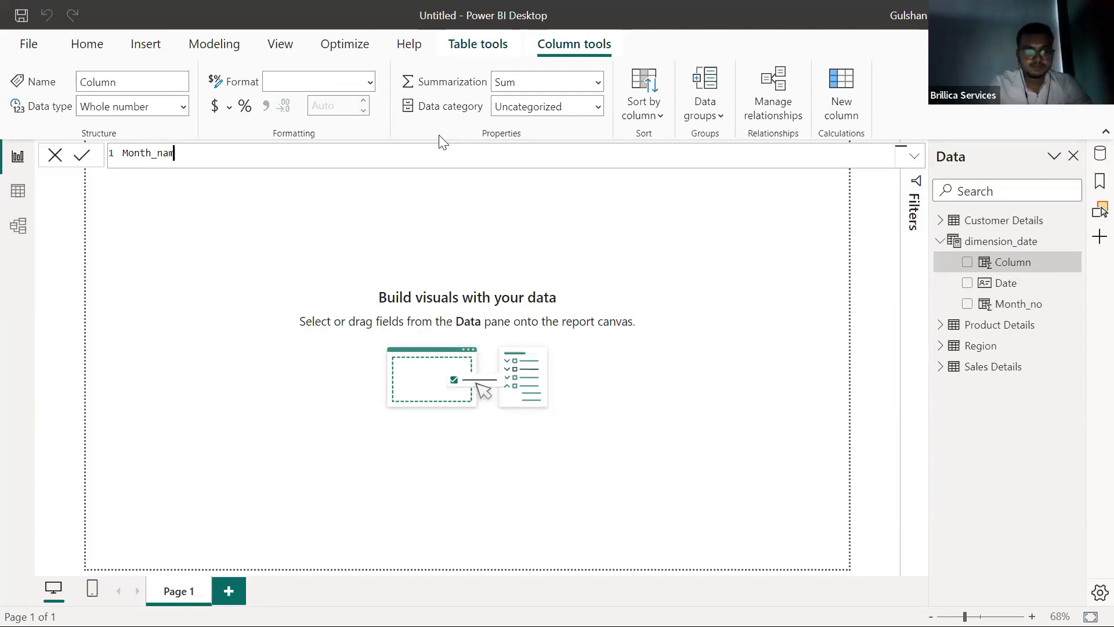
type("e = ")
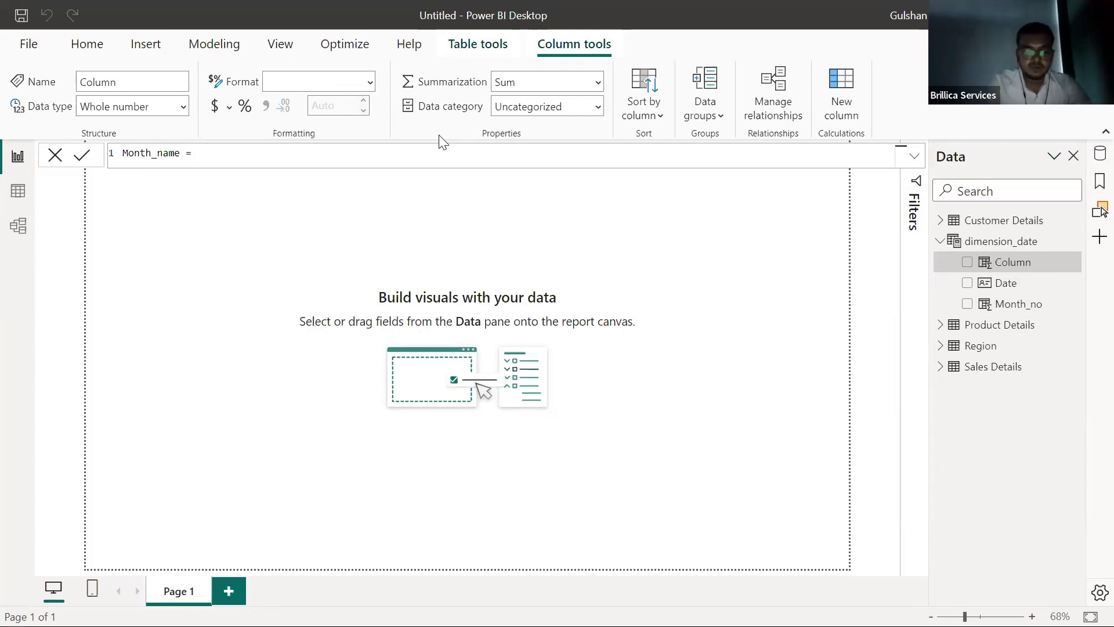
Complete the Month_name formula as FORMAT('dimension_date'[Date],"MMM") and commit the column.
type("format")
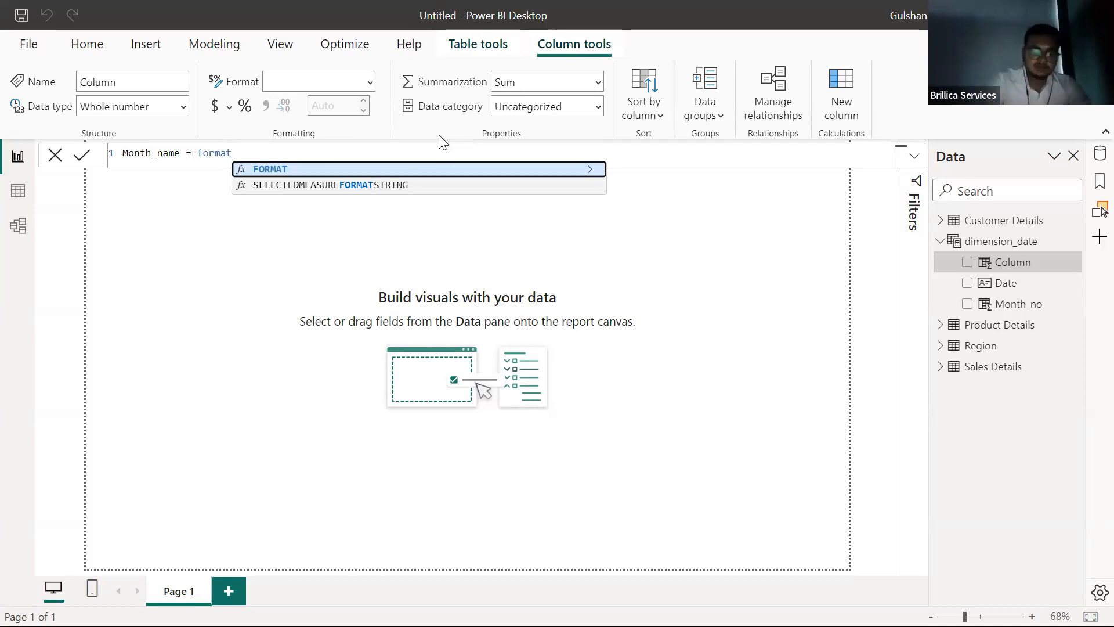
key("Tab")
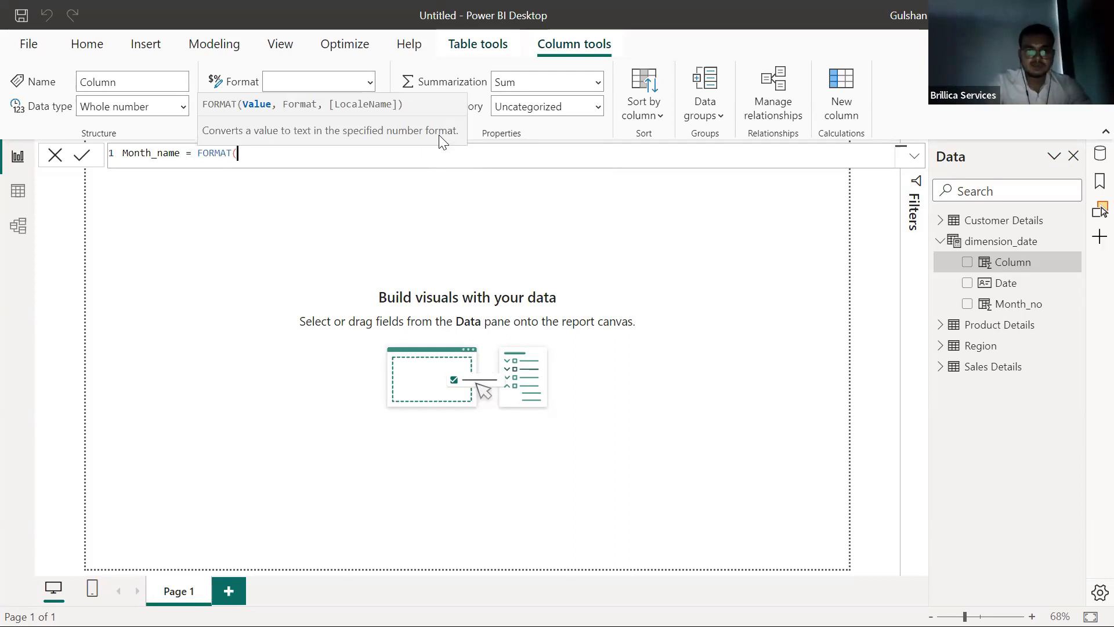
type("'")
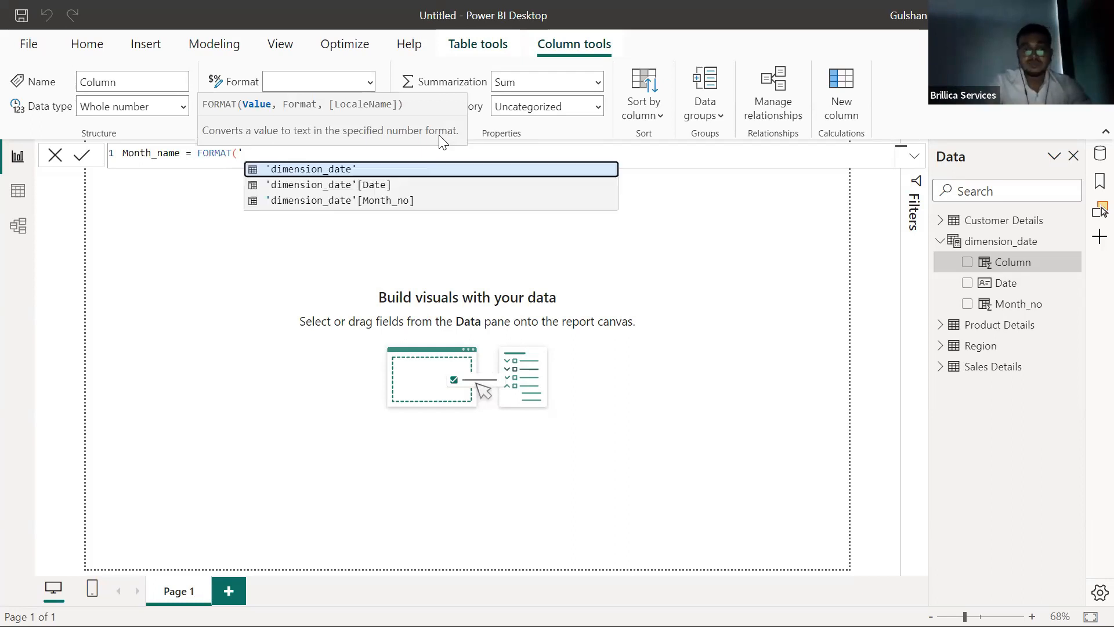
key("Down")
key("Tab")
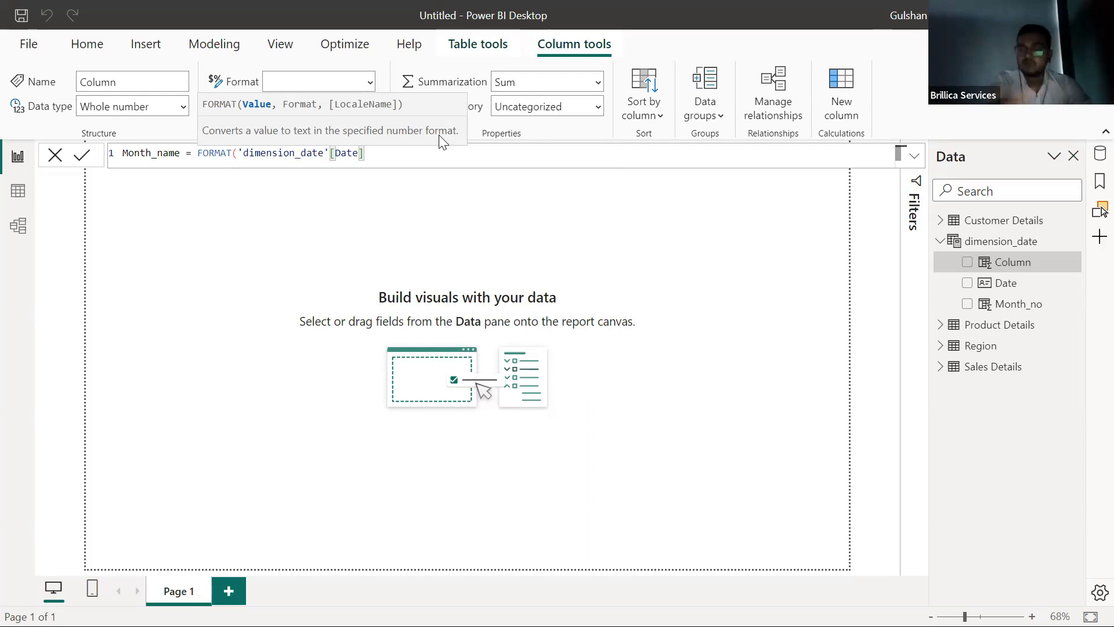
type(",")
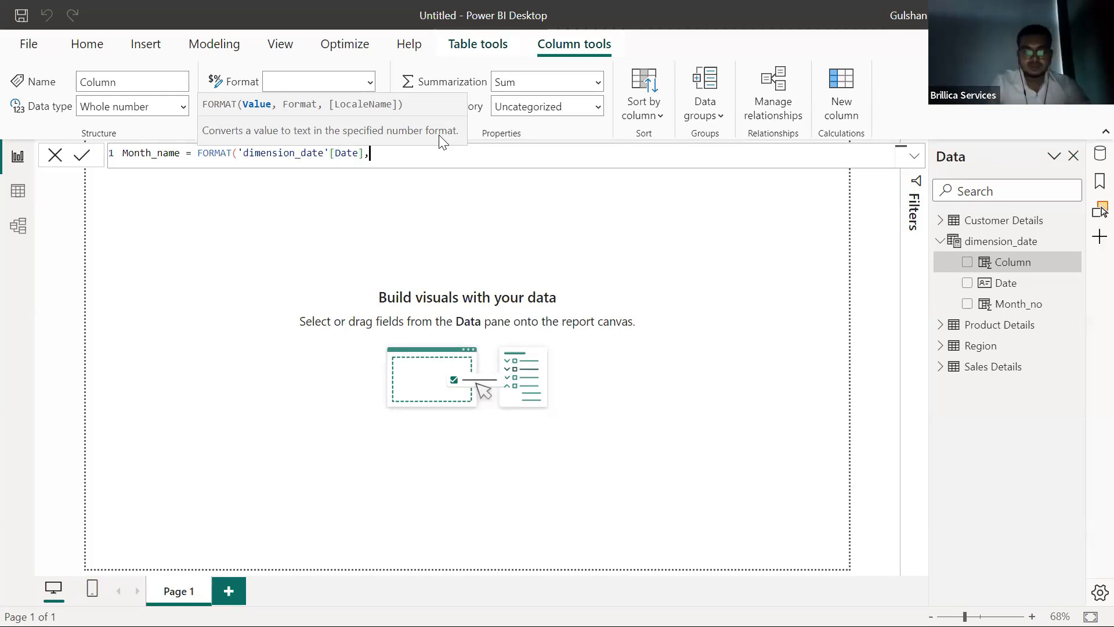
type("\"")
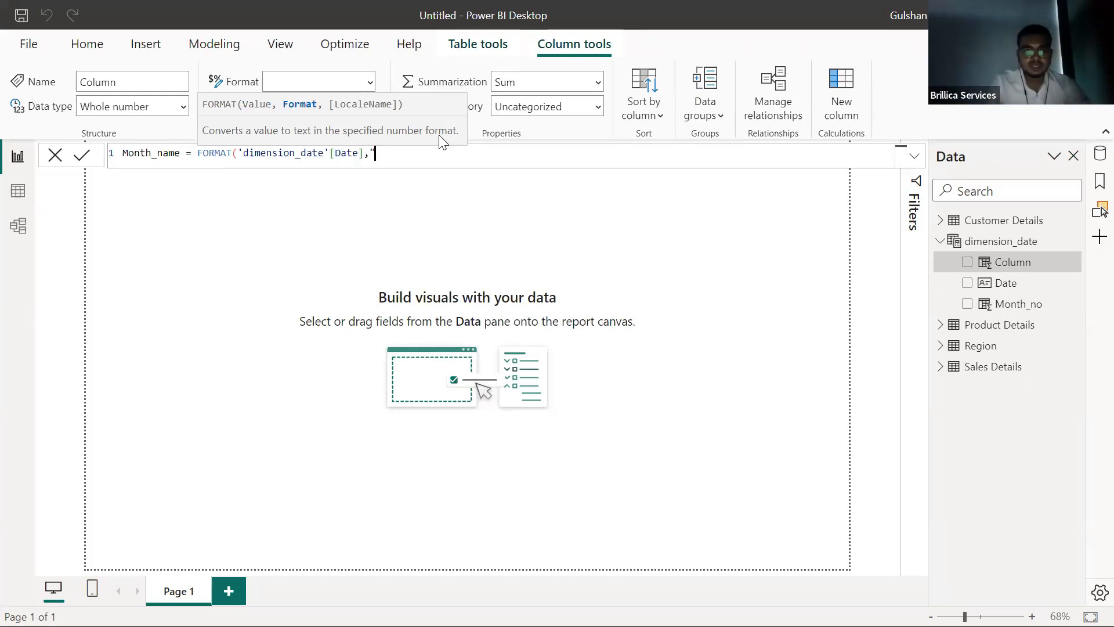
type("MMM")
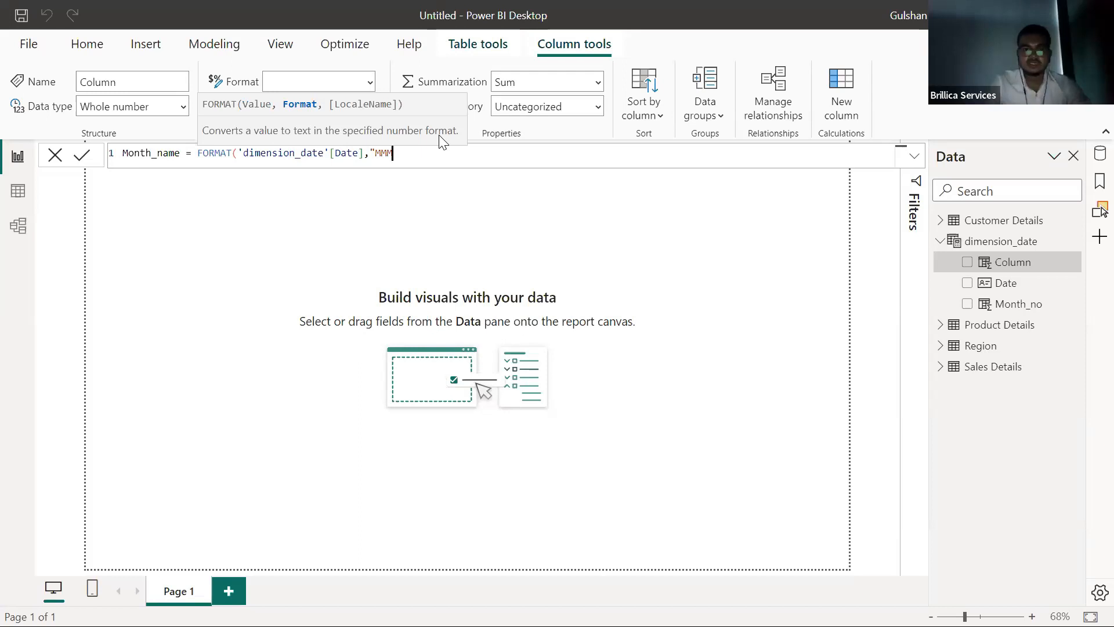
type("\")")
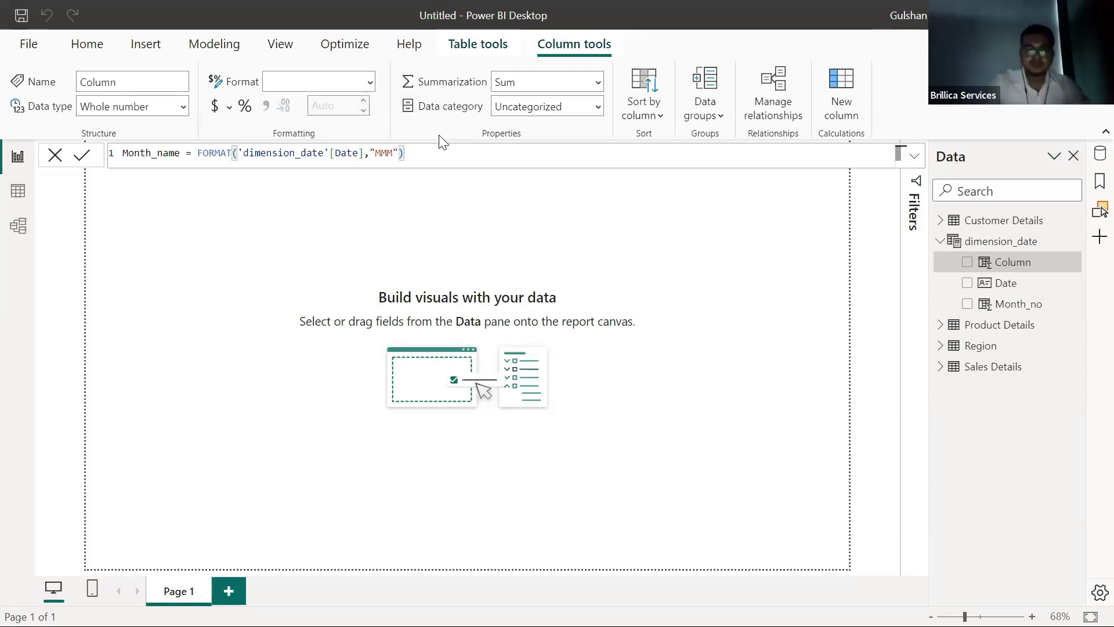
key("Return")
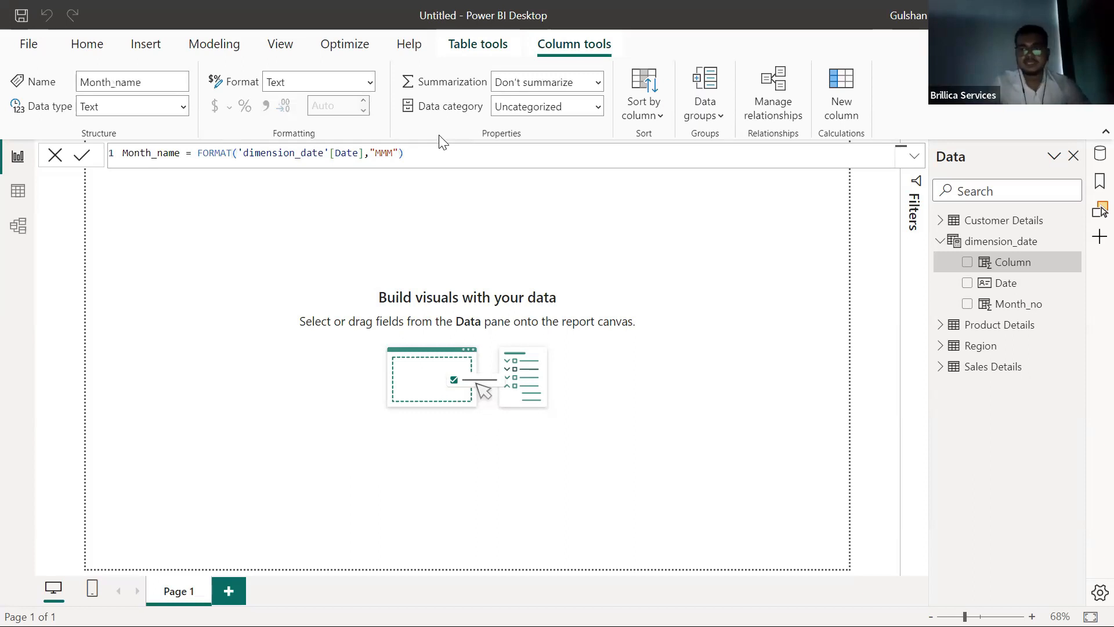
Review the Month_no and Month_name values of dimension_date in the table view.
left_click(19, 191)
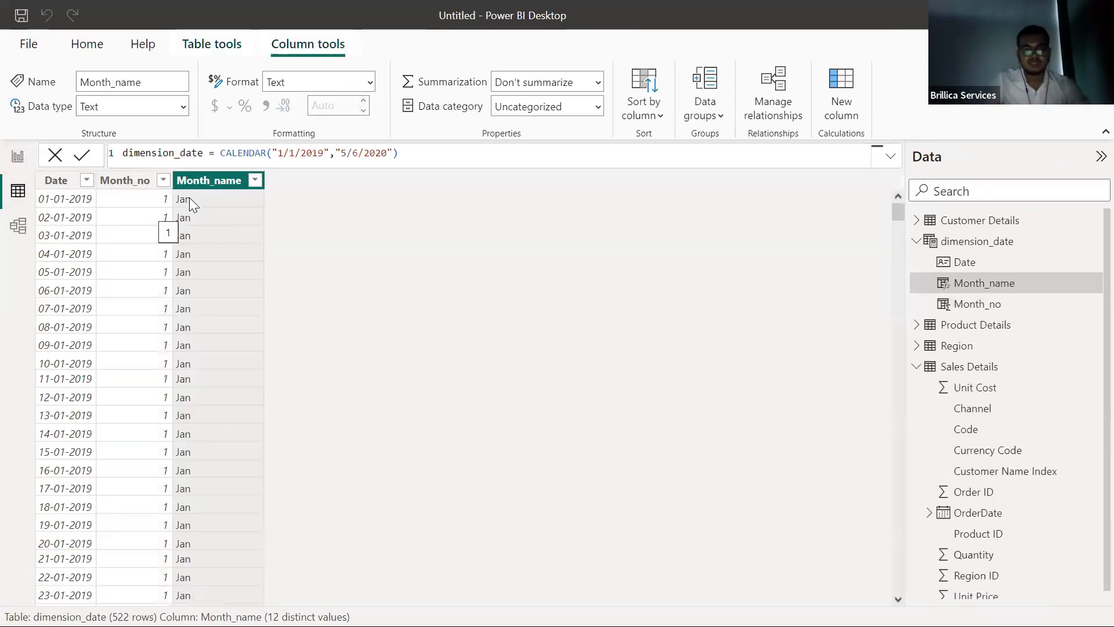
scroll(219, 432, "down", 15)
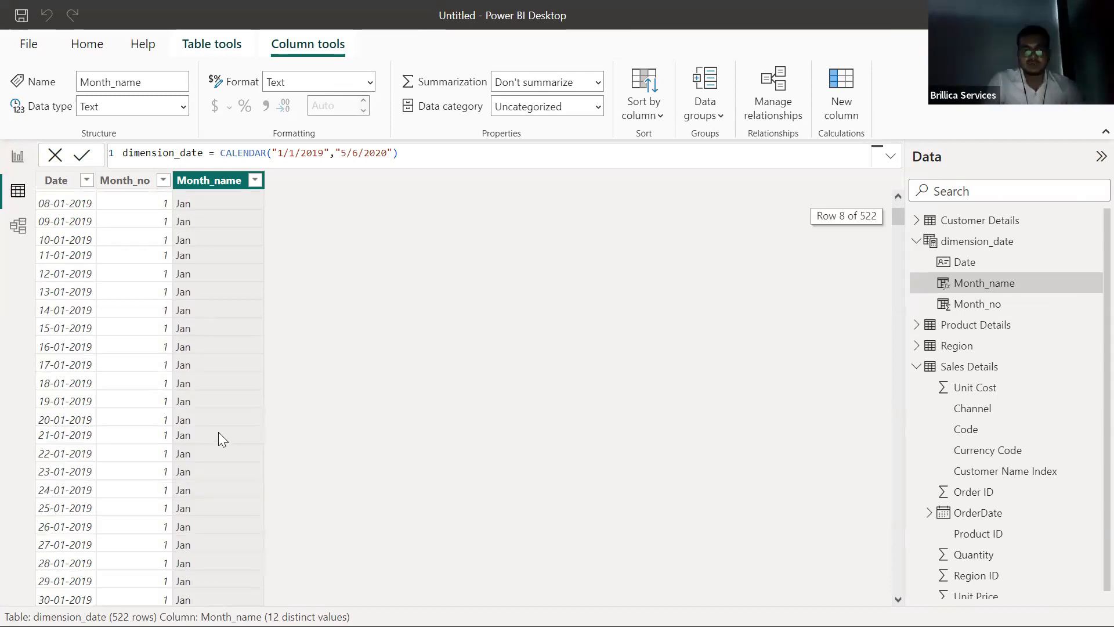
scroll(215, 434, "up", 15)
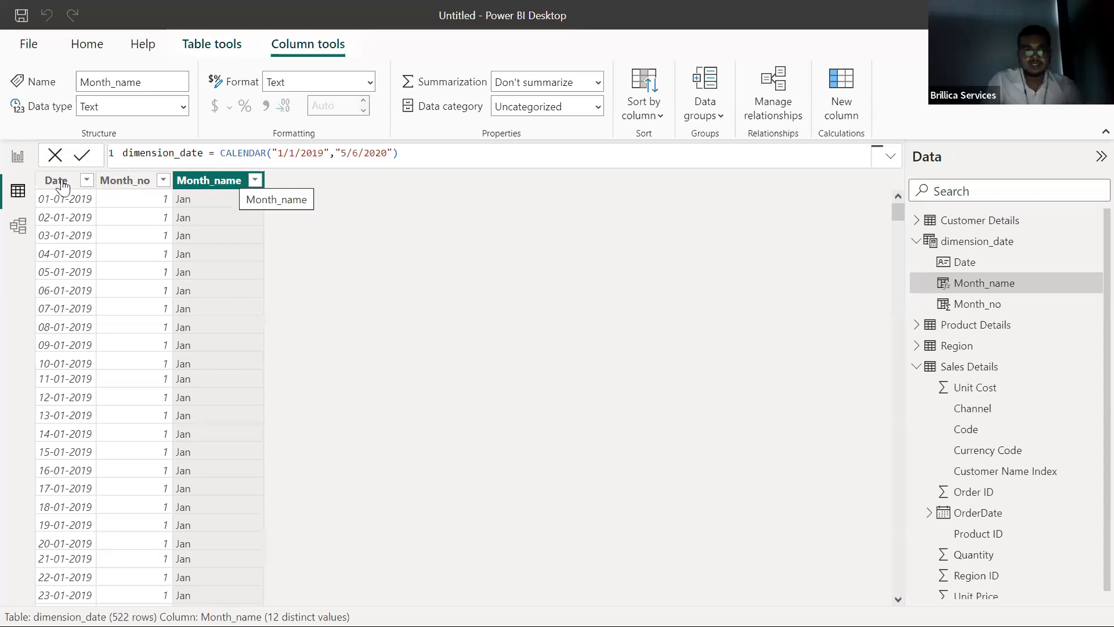
Return to the report view, add a calculated column to the dimension_date table and name it Week_number in its formula.
left_click(19, 157)
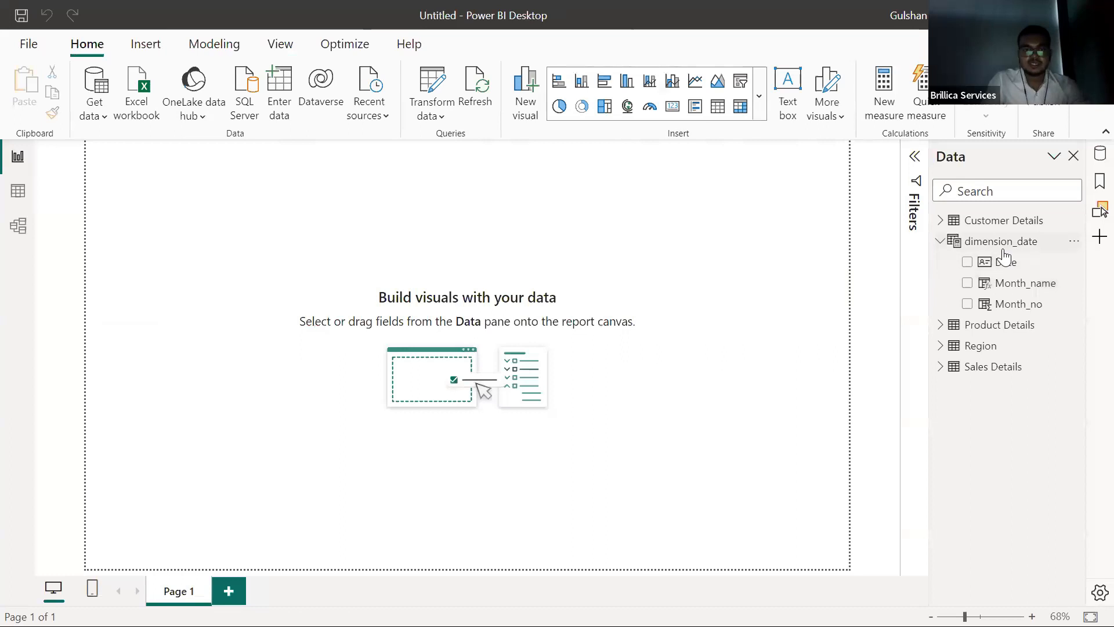
left_click(1009, 241)
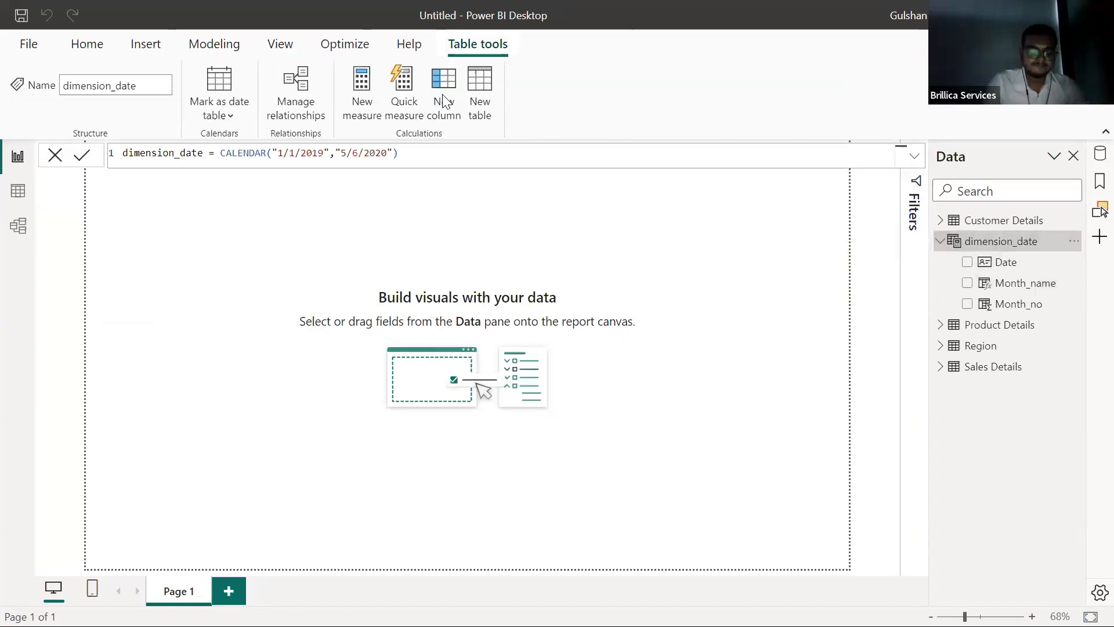
left_click(442, 94)
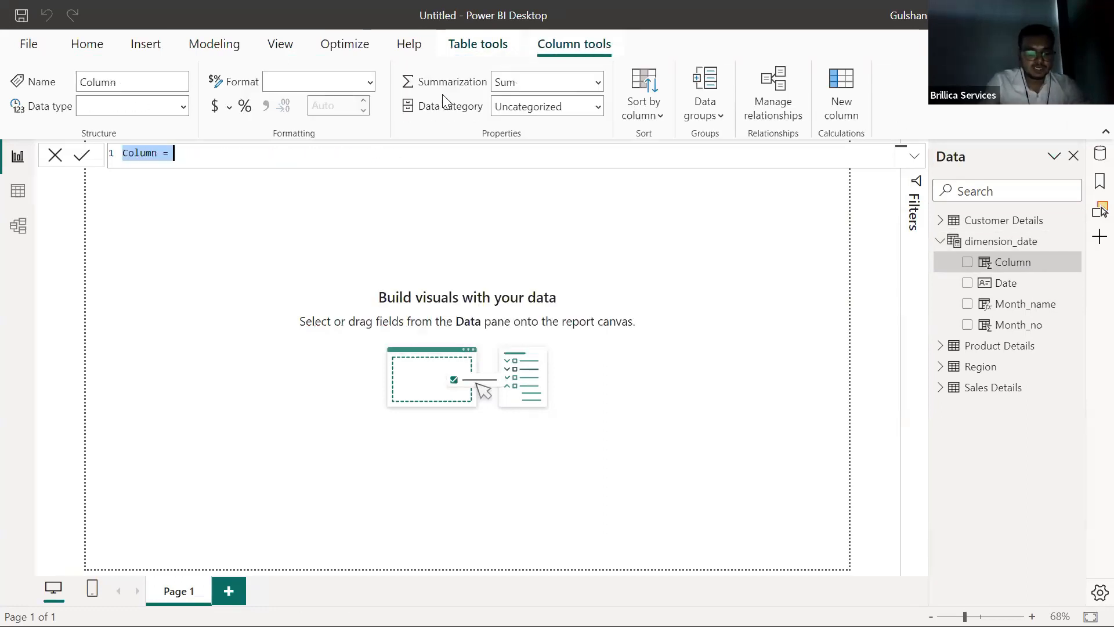
key("BackSpace")
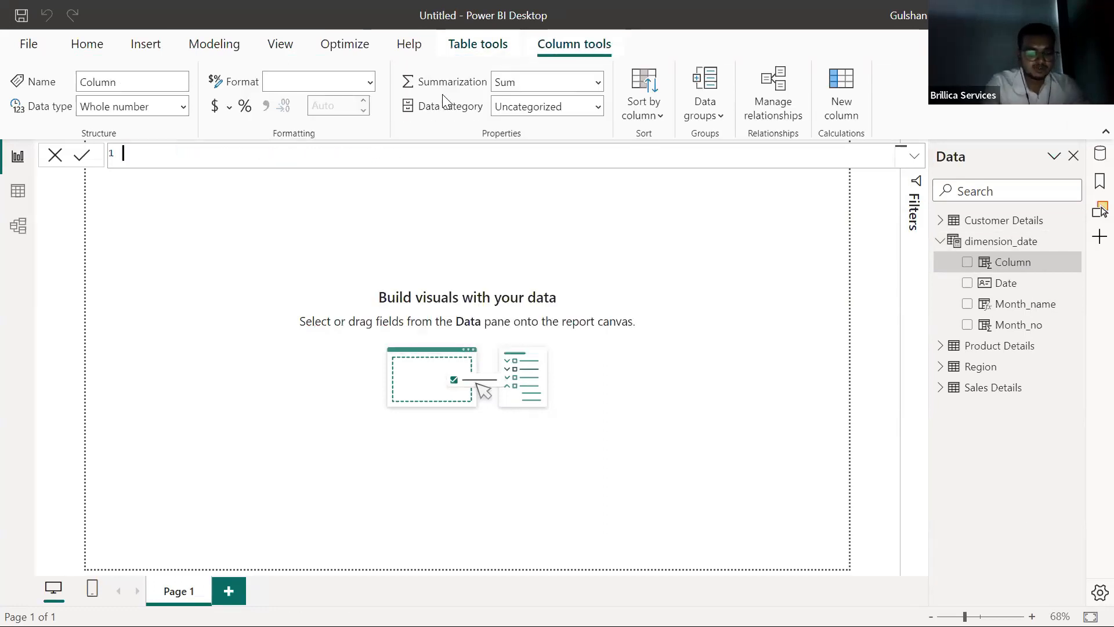
type("Week_number = ")
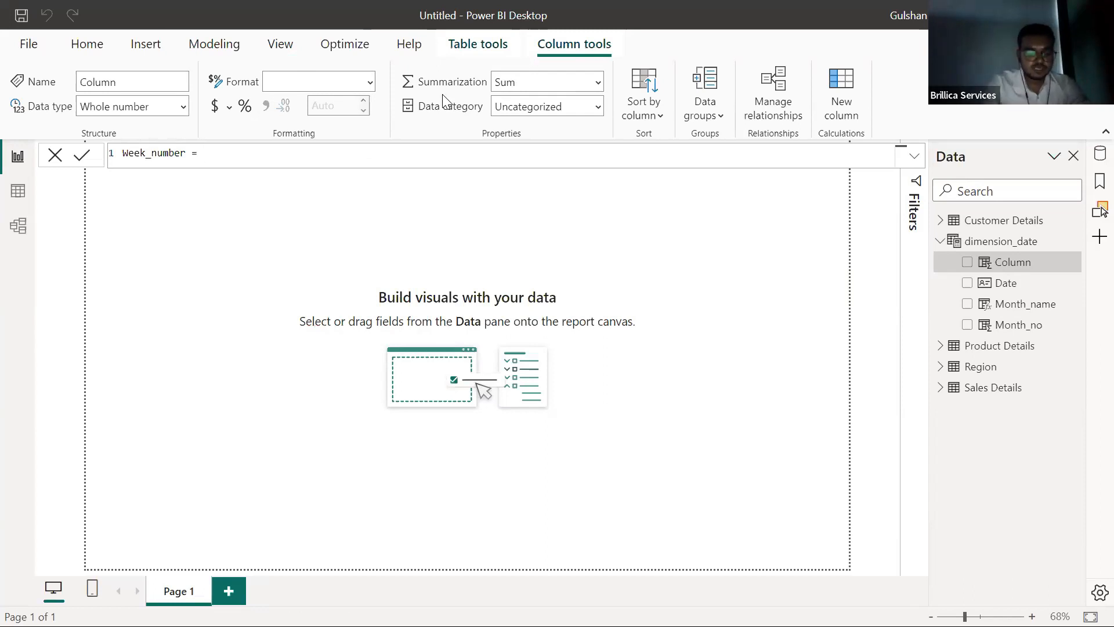
Begin the Week_number formula with the WEEKDAY function, using 'dimension_date'[Date] as its date argument.
type("We")
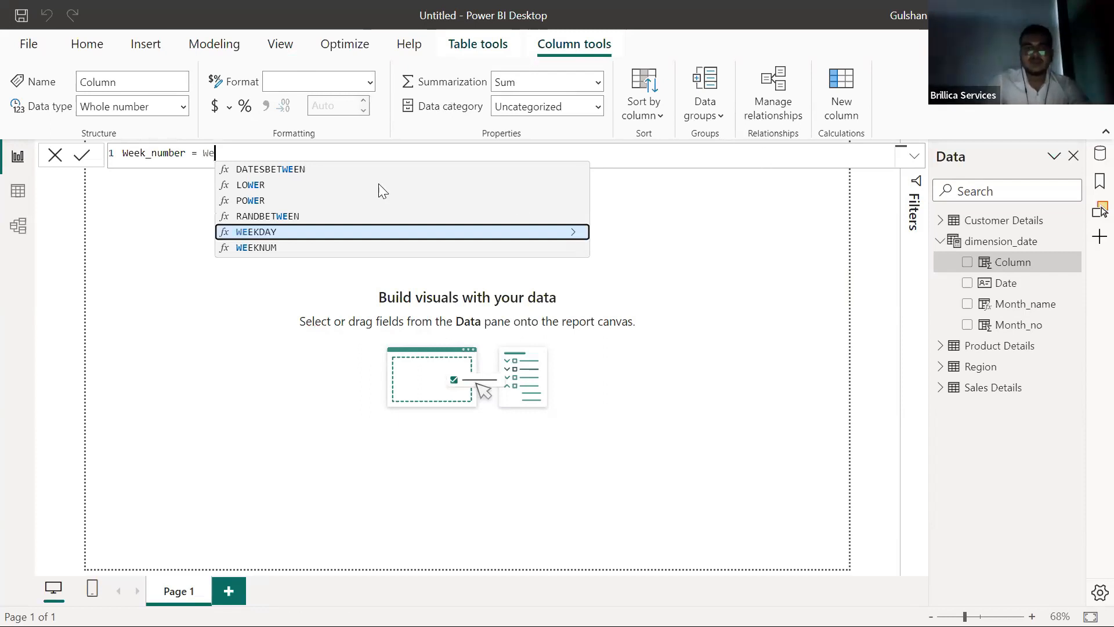
key("Tab")
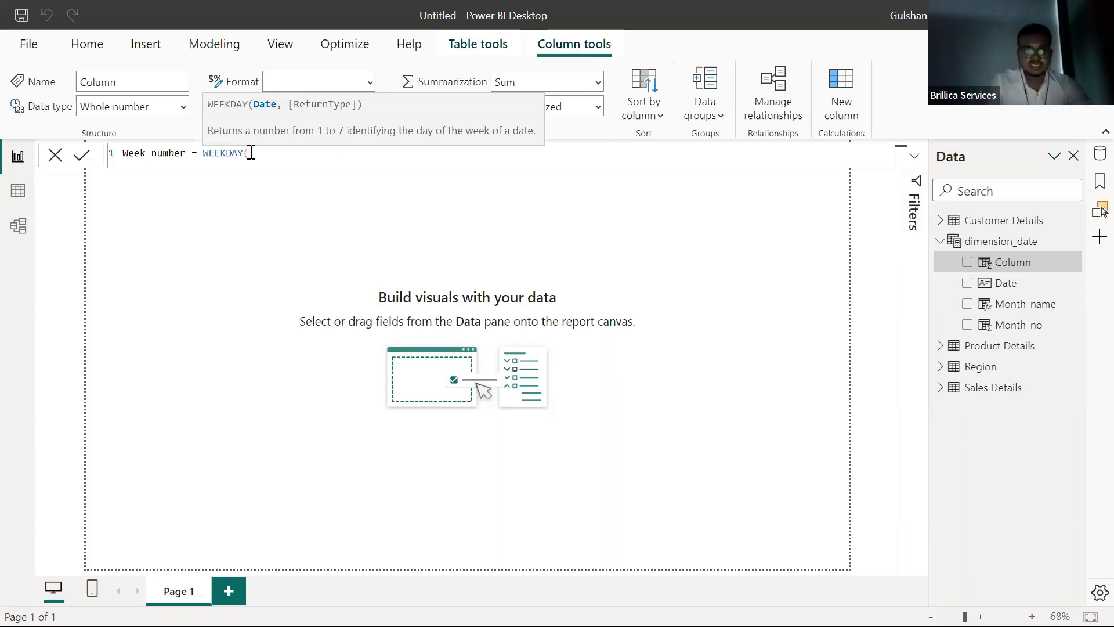
type("'")
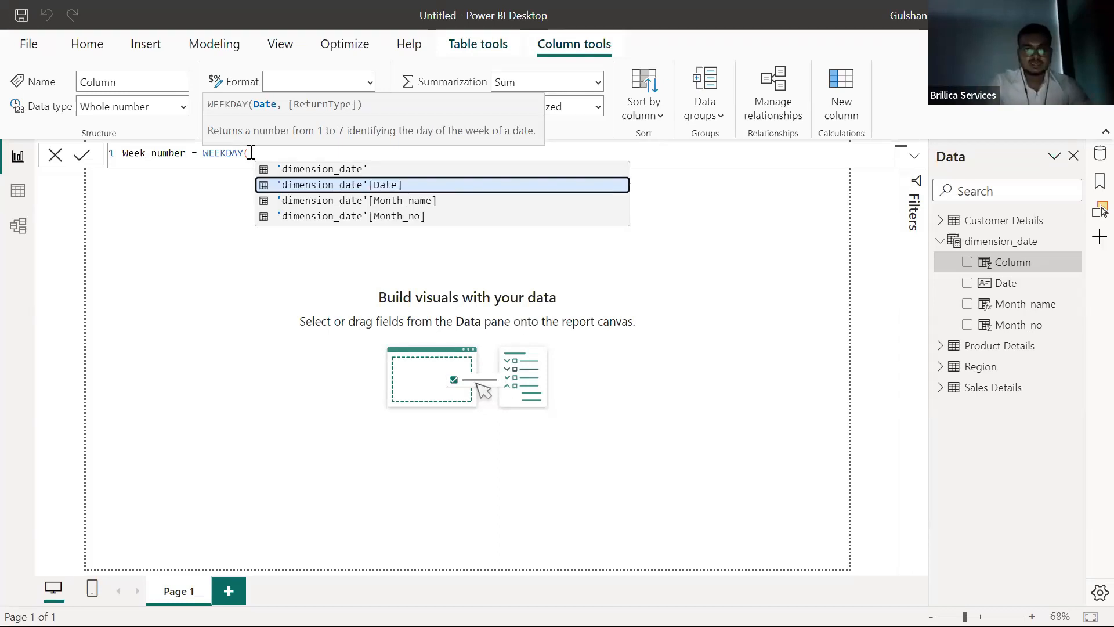
key("Tab")
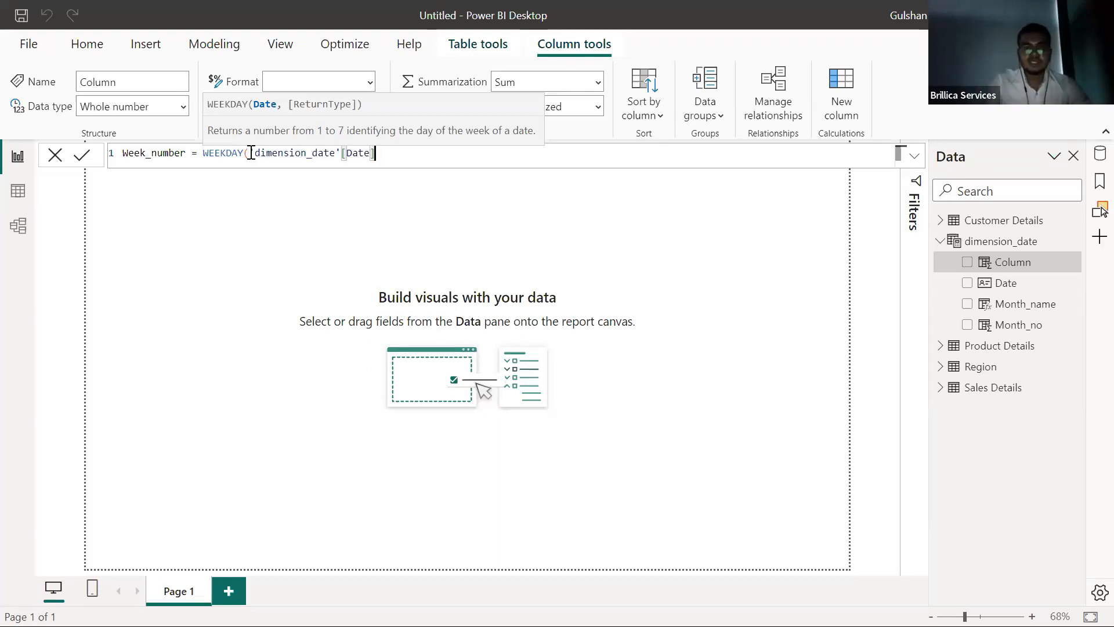
Compare the WEEKDAY return types, choose 2 (Monday=1 through Sunday=7), commit the Week_number column and view it in the table view.
type(",")
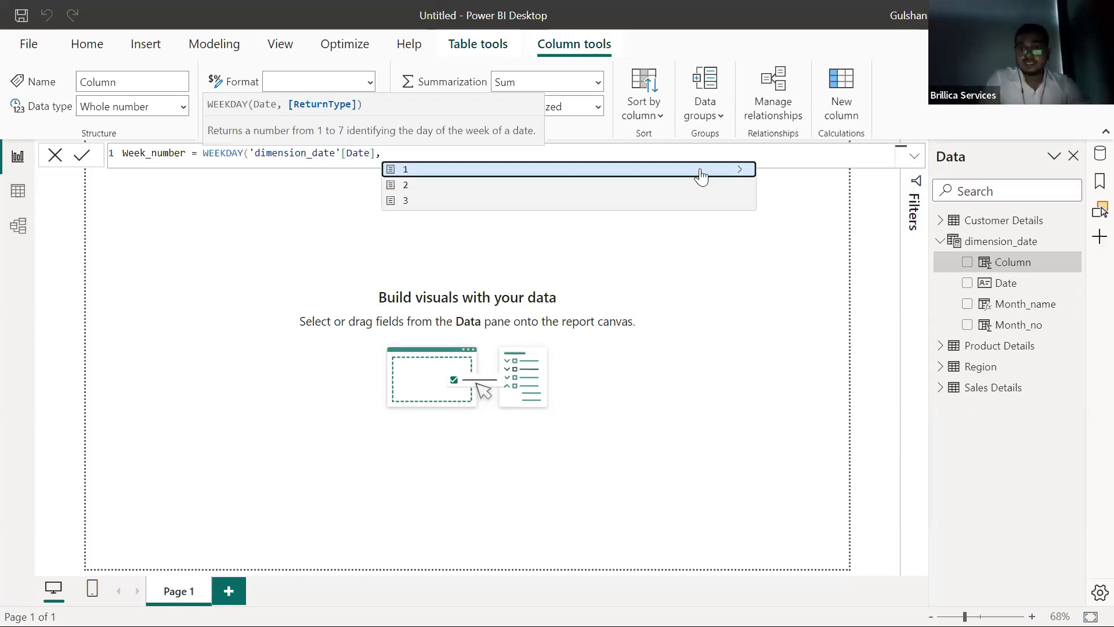
left_click(741, 170)
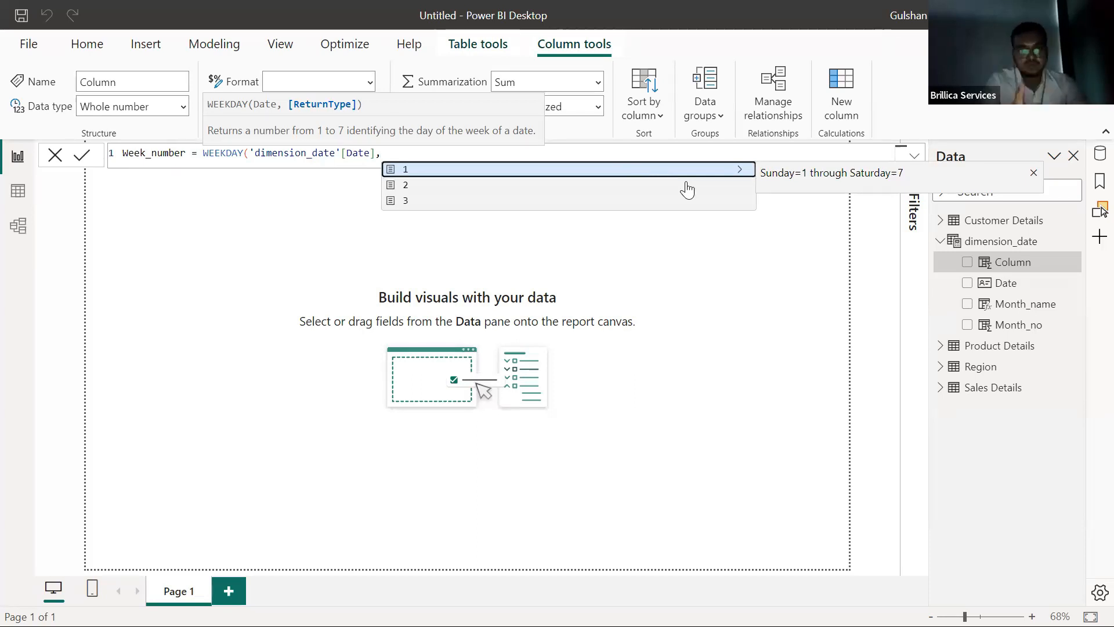
key("Down")
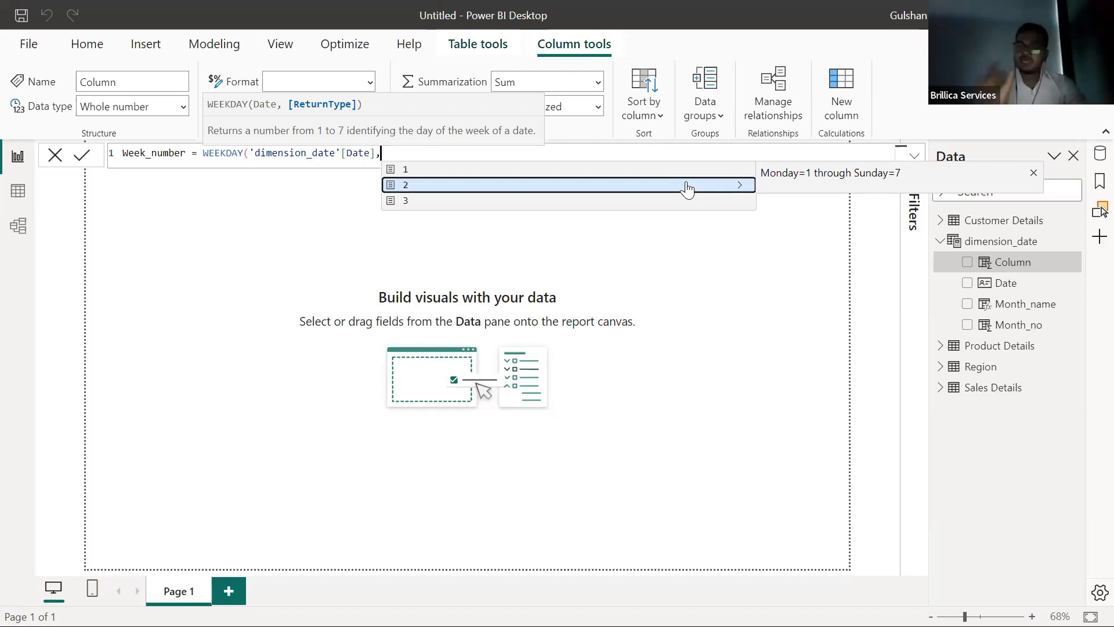
key("Down")
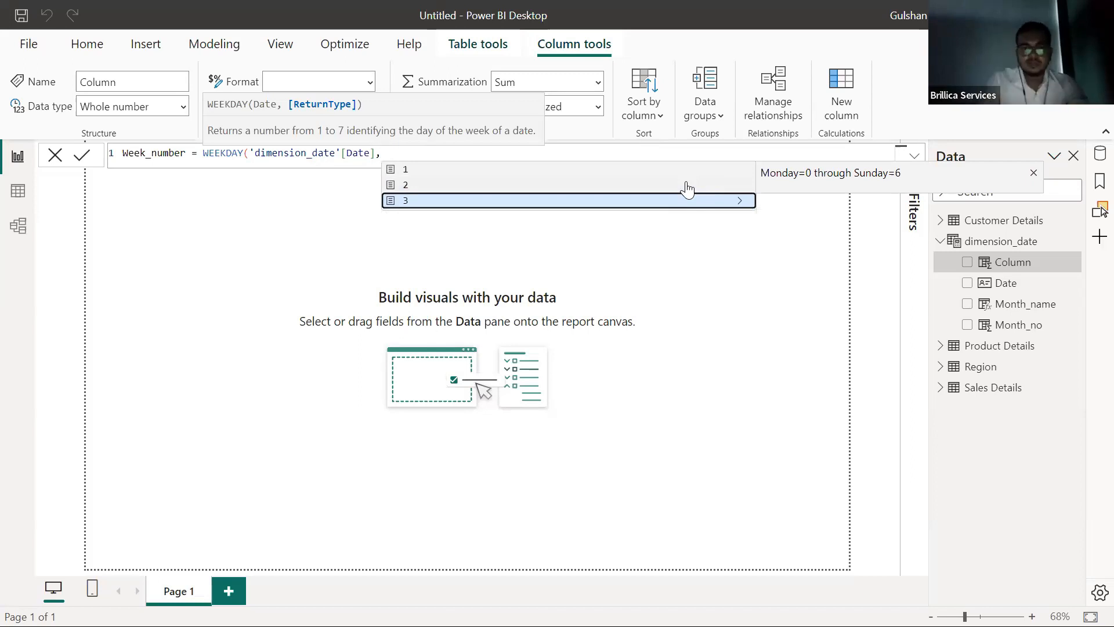
key("Up")
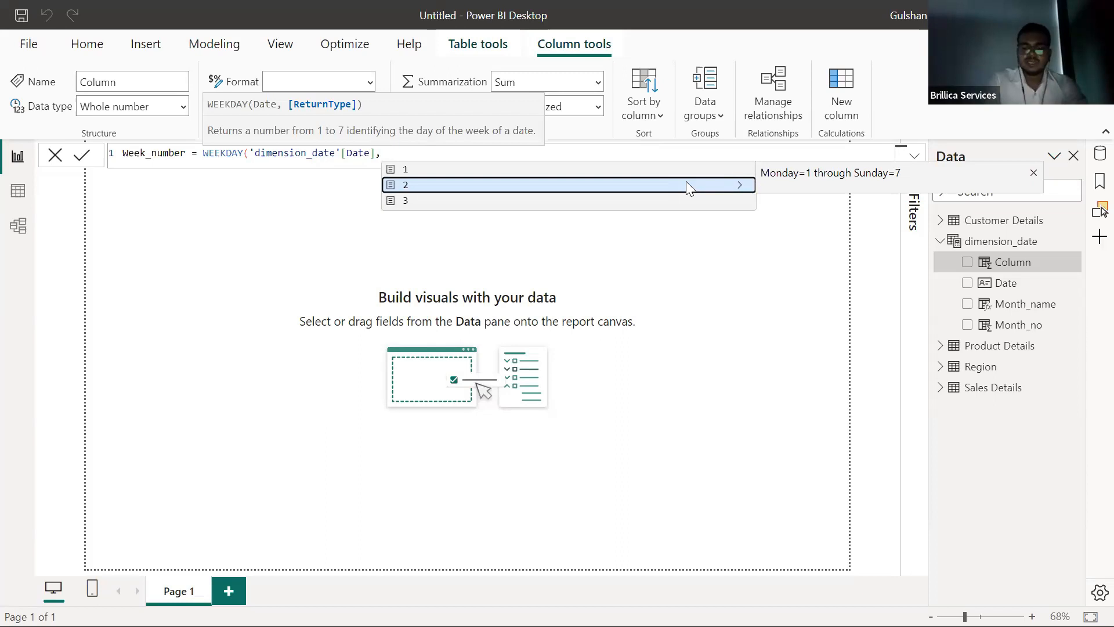
left_click(689, 186)
type(")")
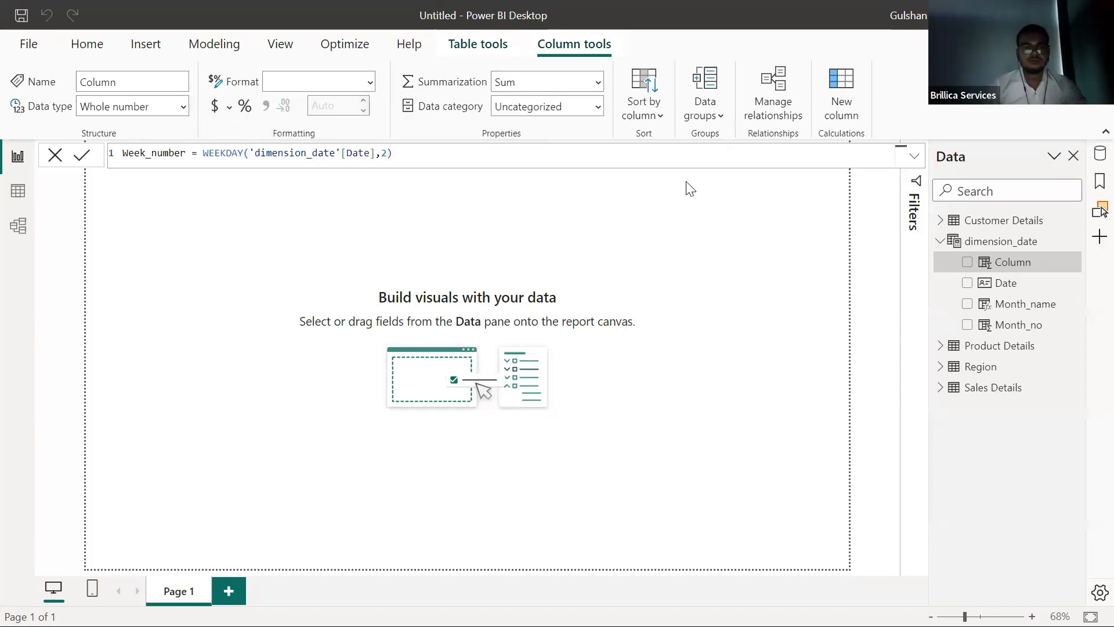
key("Return")
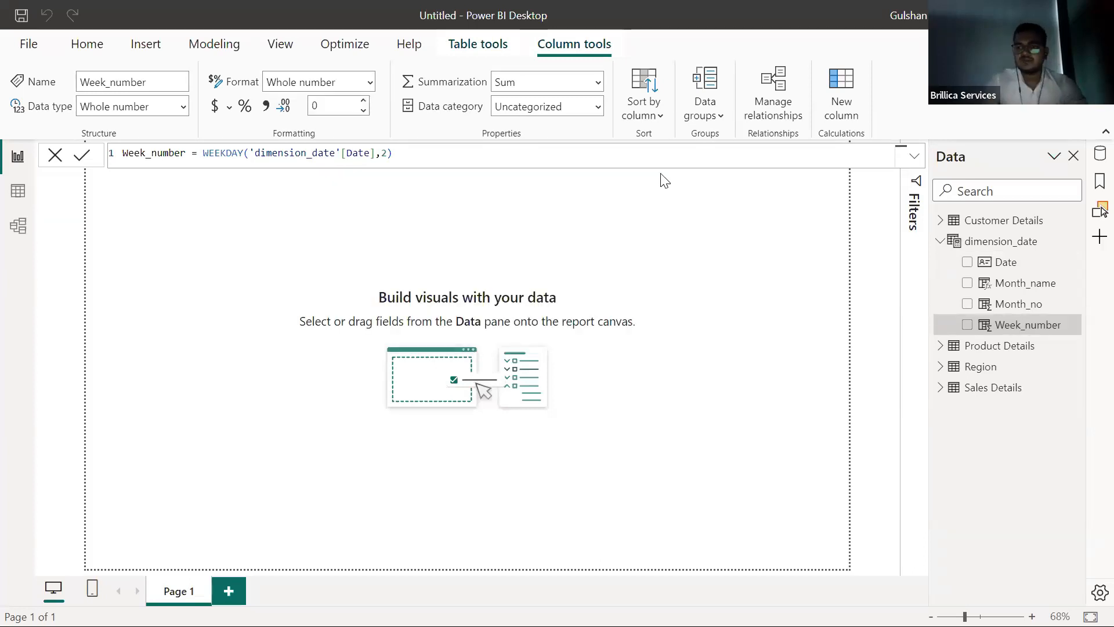
left_click(18, 197)
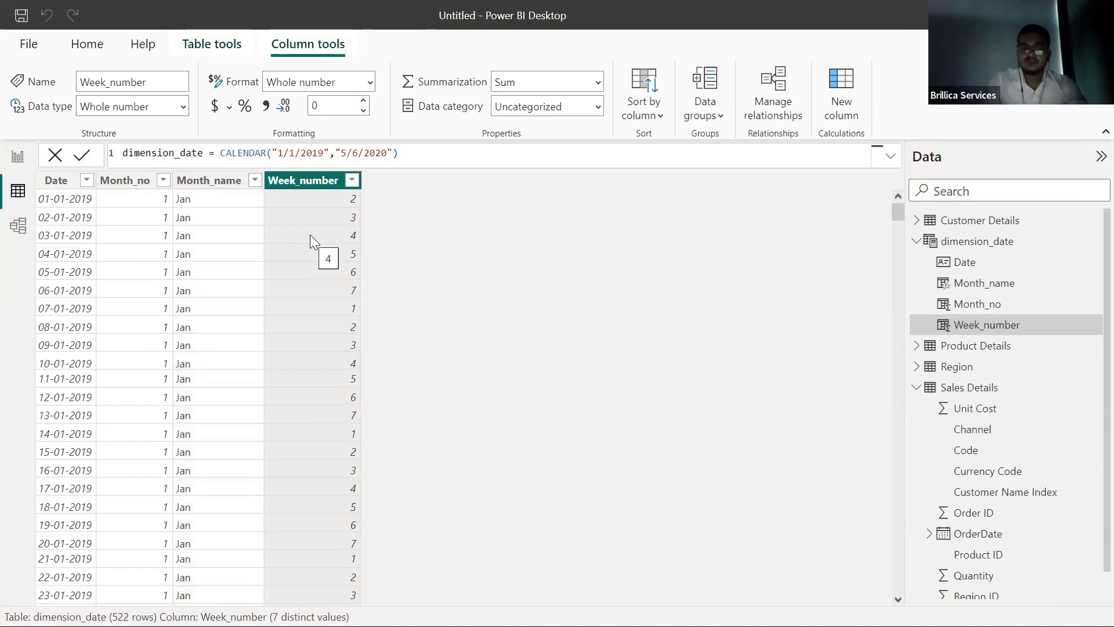
Return to the report view, add another calculated column to dimension_date and name it Week_name in its formula.
left_click(22, 158)
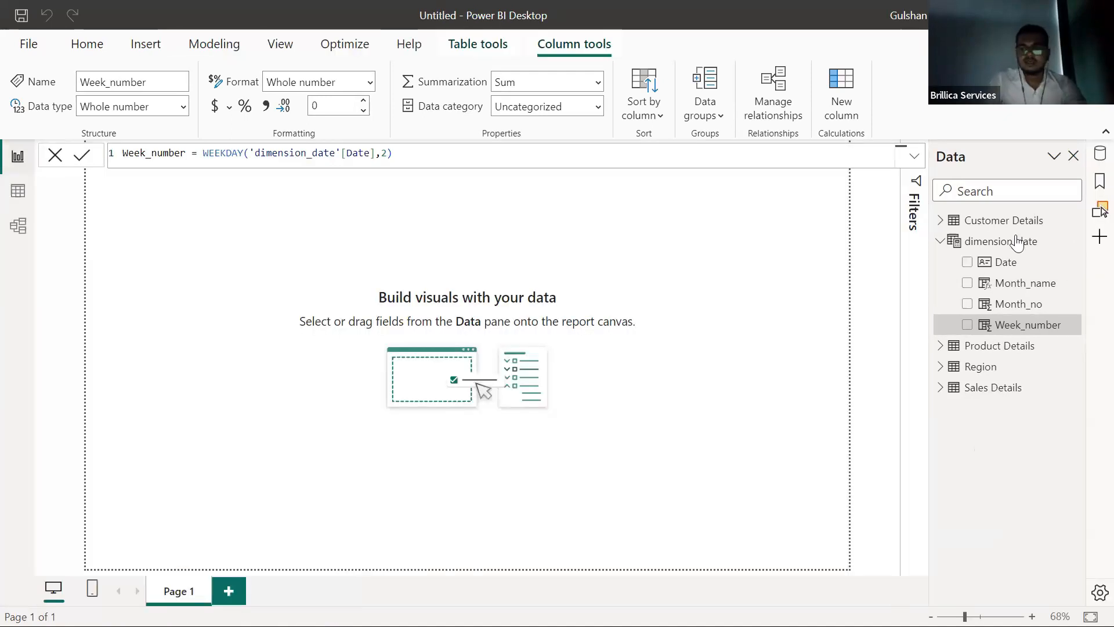
left_click(1005, 239)
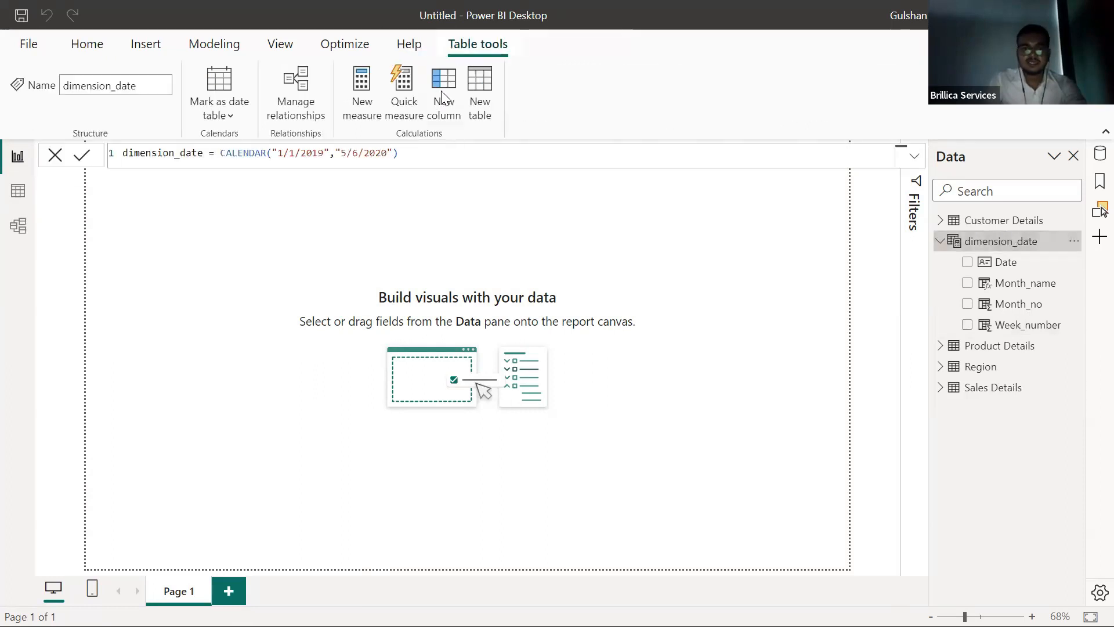
left_click(444, 95)
key("BackSpace")
type("Week")
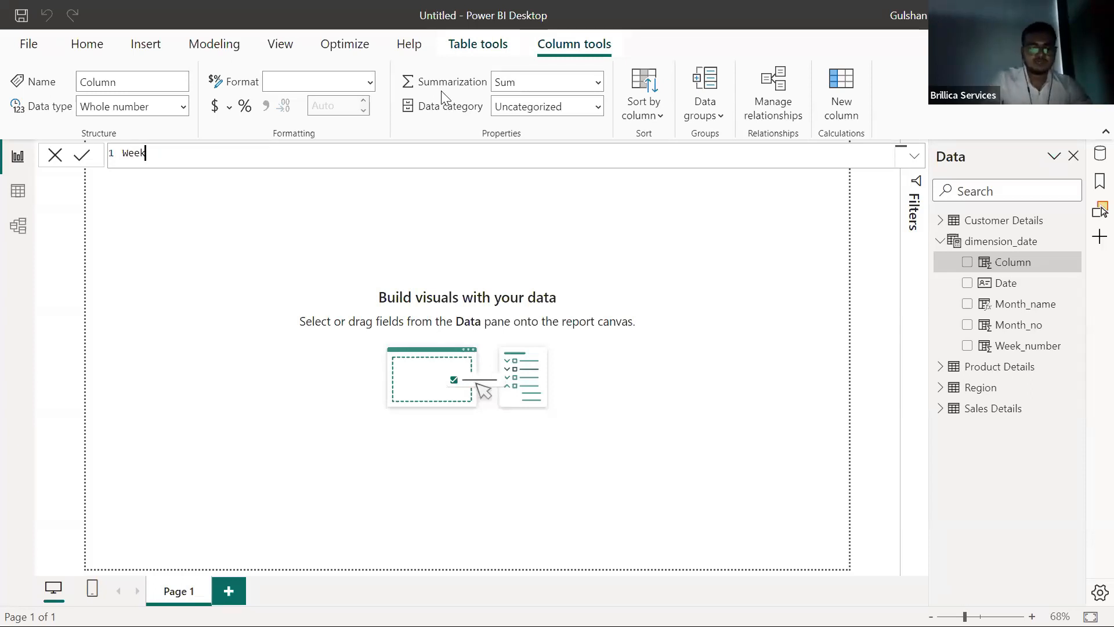
type("_name =")
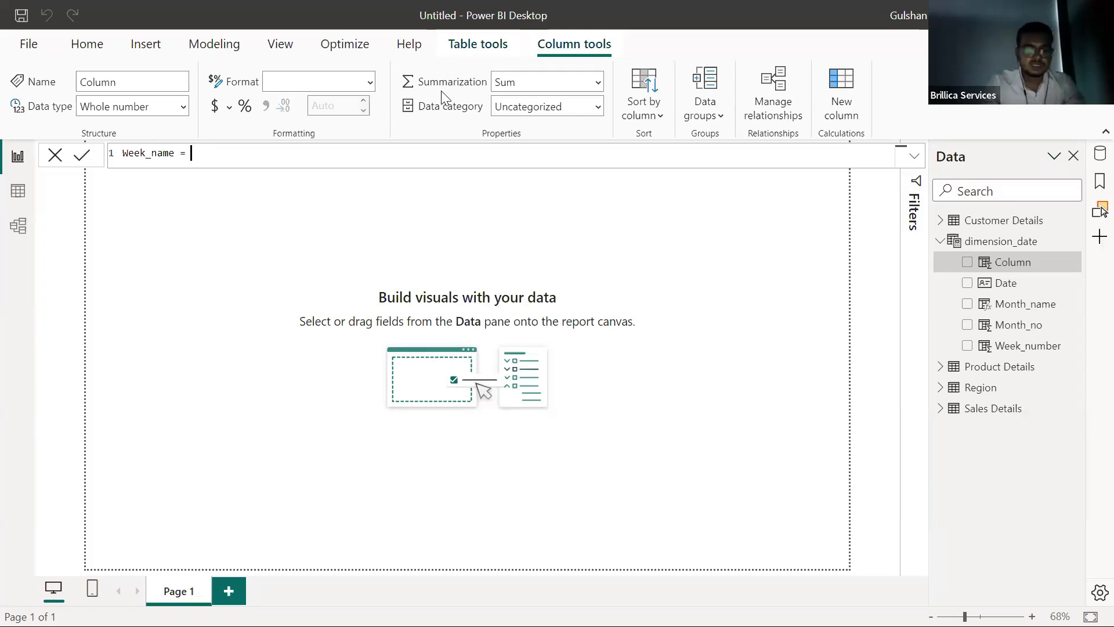
Complete the Week_name formula as FORMAT('dimension_date'[Date],"DDD"), commit the column and view it in the table view.
type("For")
key("Tab")
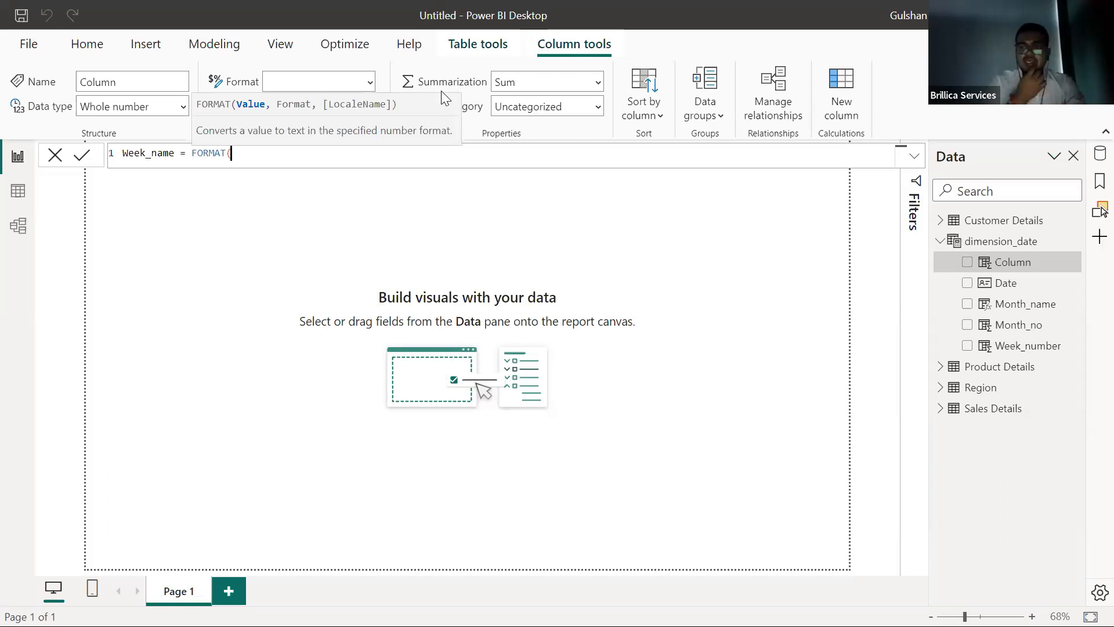
type("'")
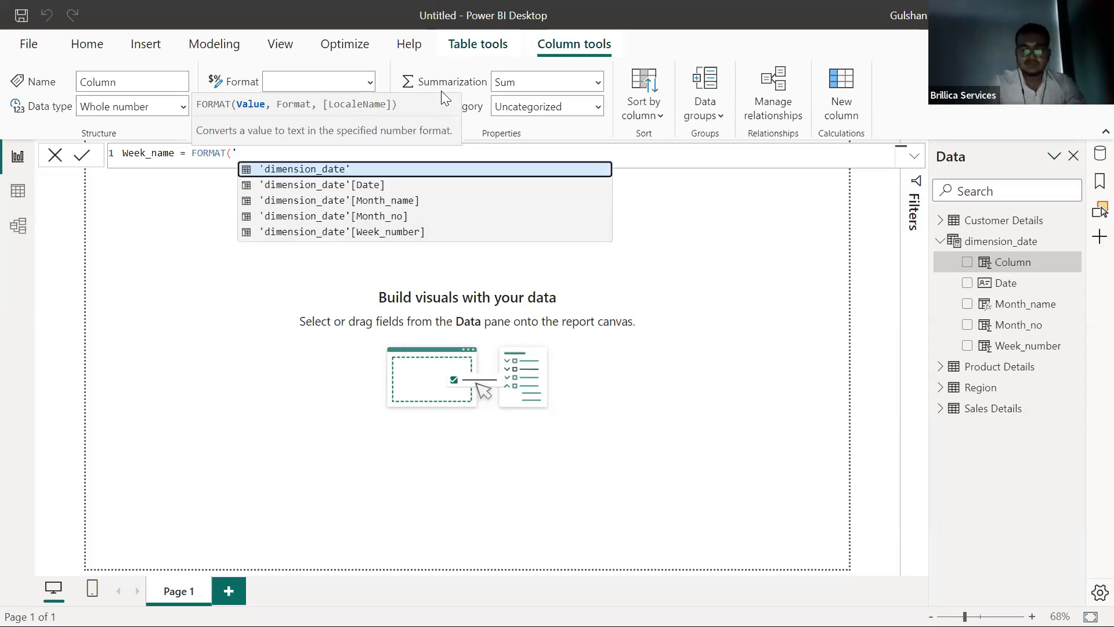
key("Down")
key("Tab")
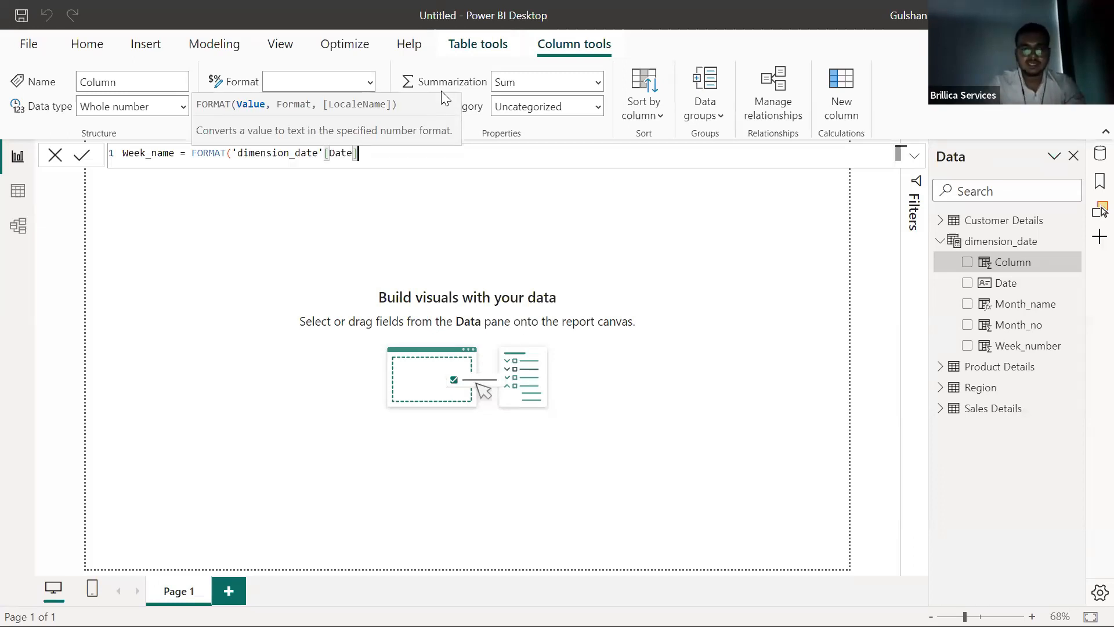
type(",\"DDD\"")
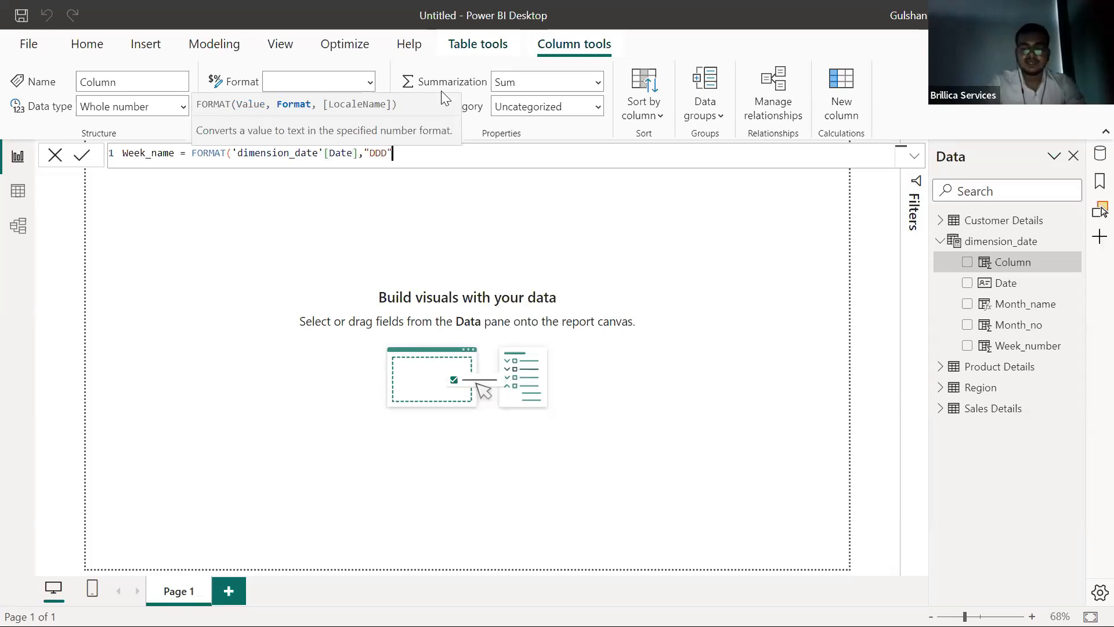
type(")")
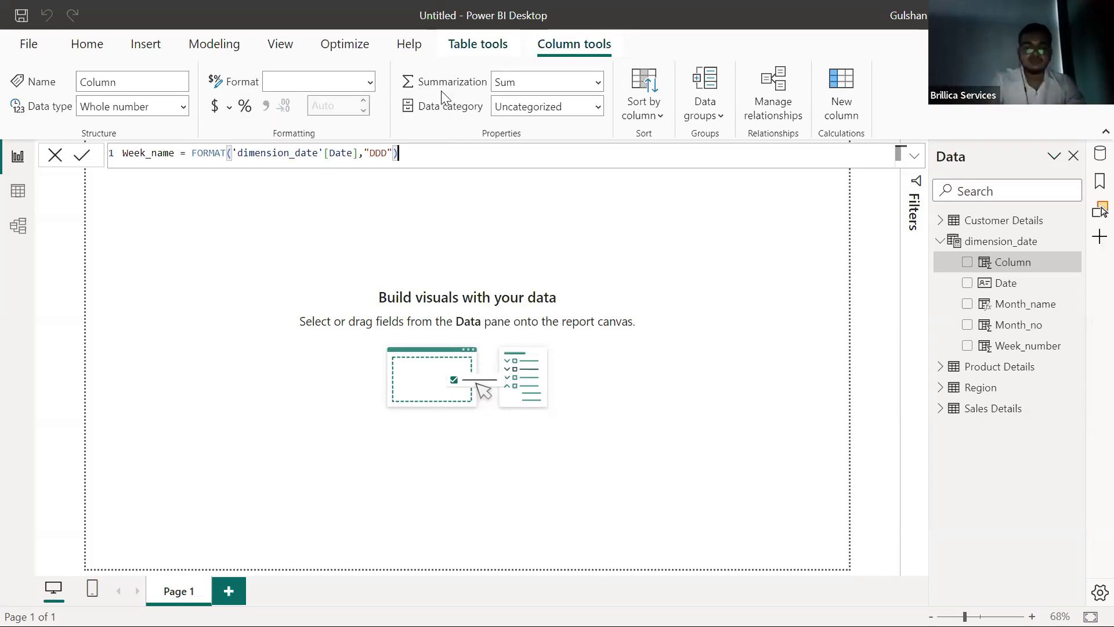
key("Return")
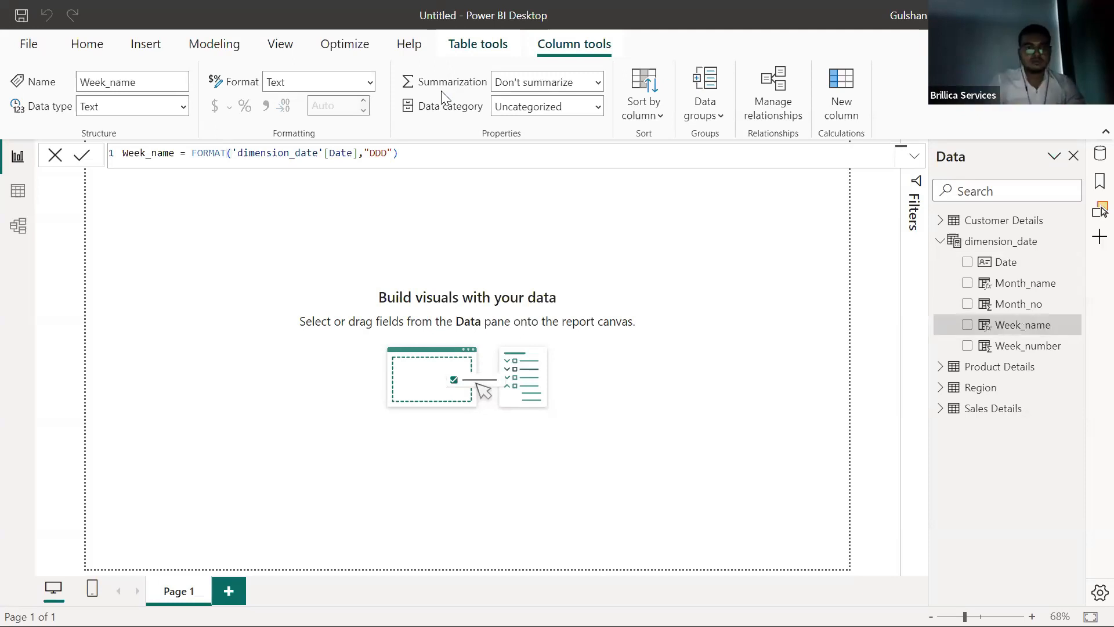
left_click(18, 191)
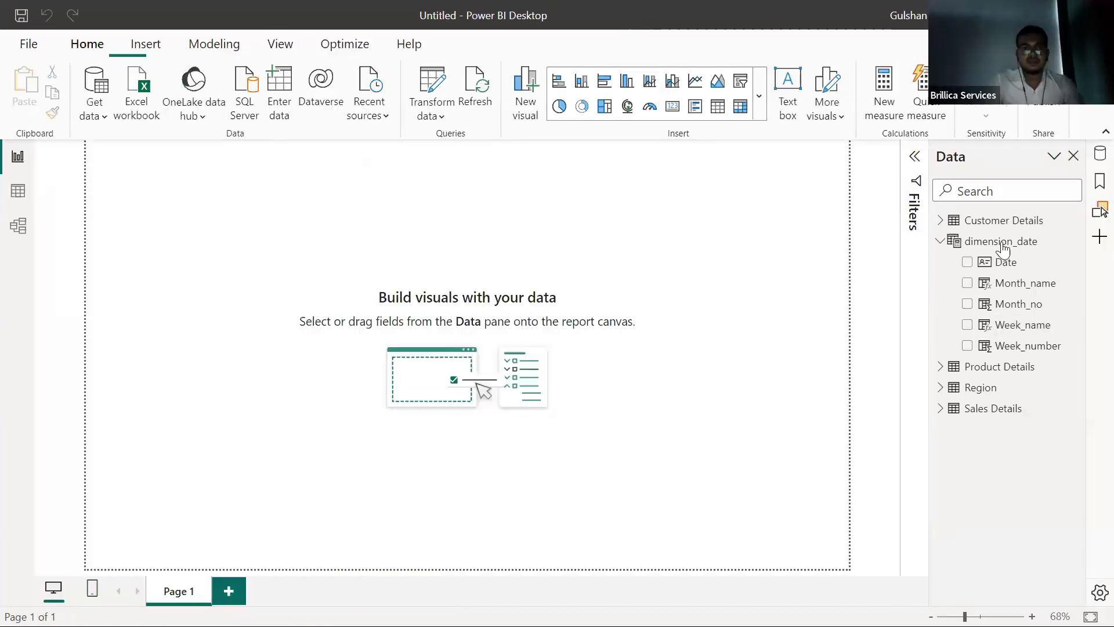
Add a calculated column to dimension_date with the formula Year = YEAR('dimension_date'[Date]).
left_click(1000, 246)
left_click(446, 111)
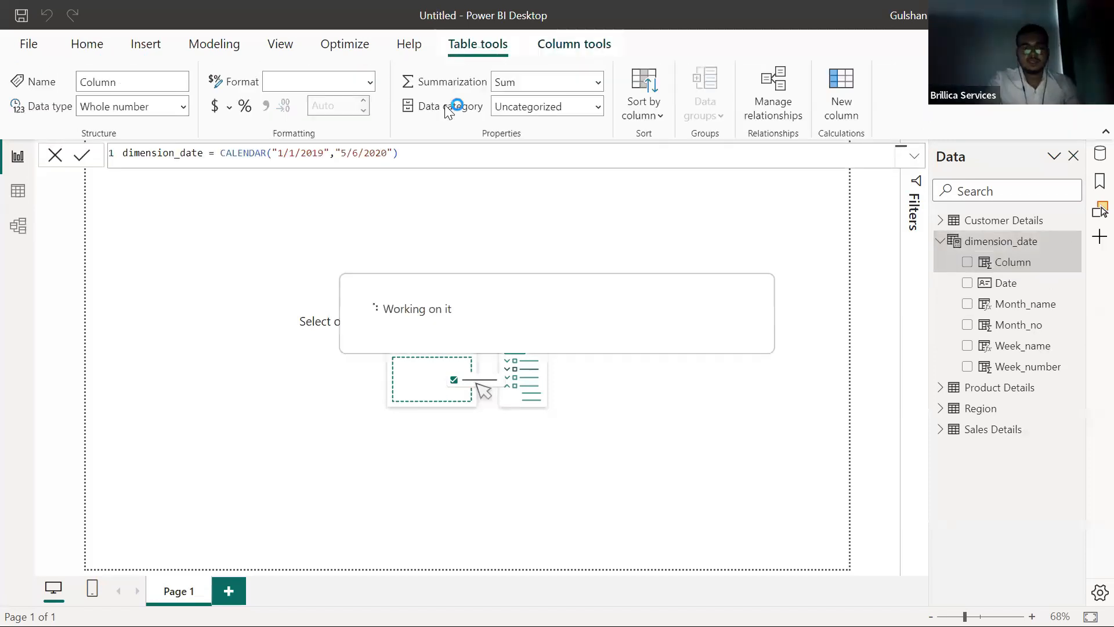
key("BackSpace")
type("Y")
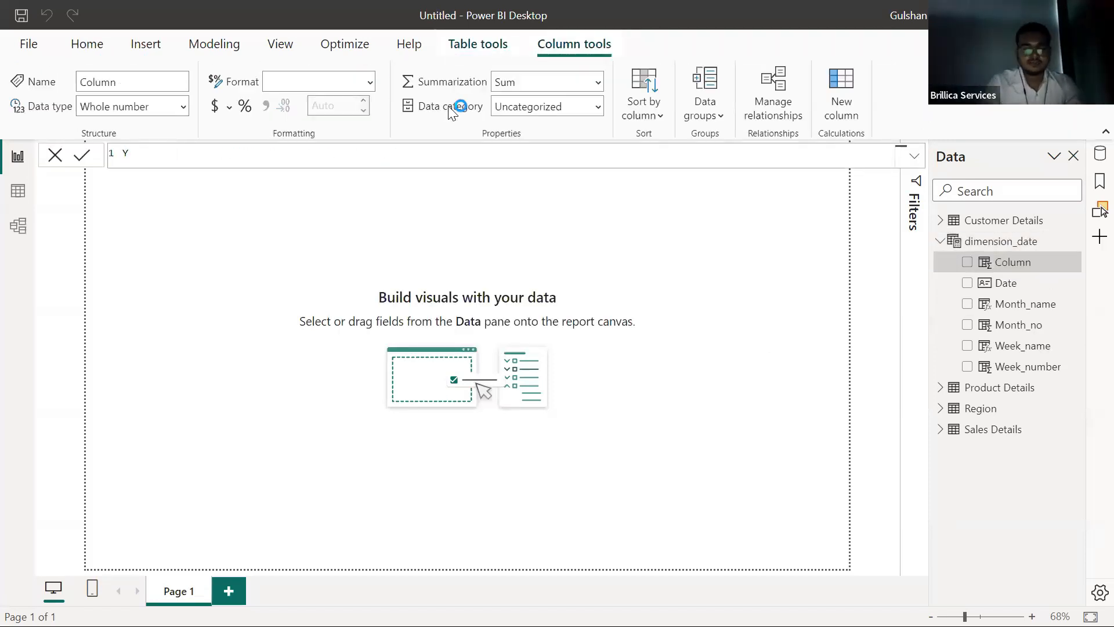
type("ear = y")
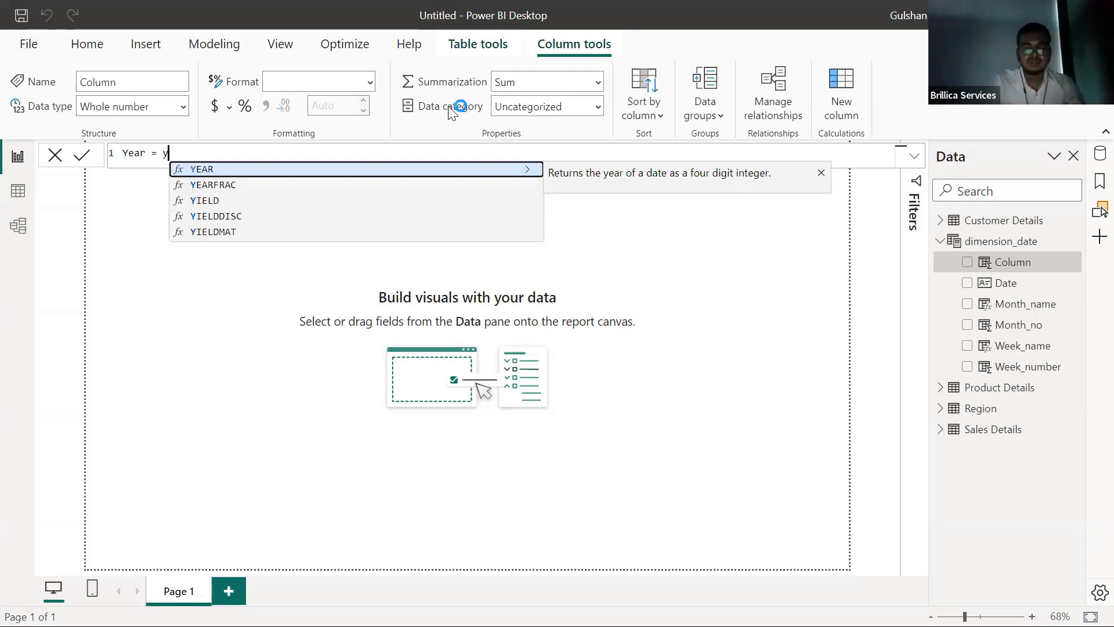
key("Tab")
type("'")
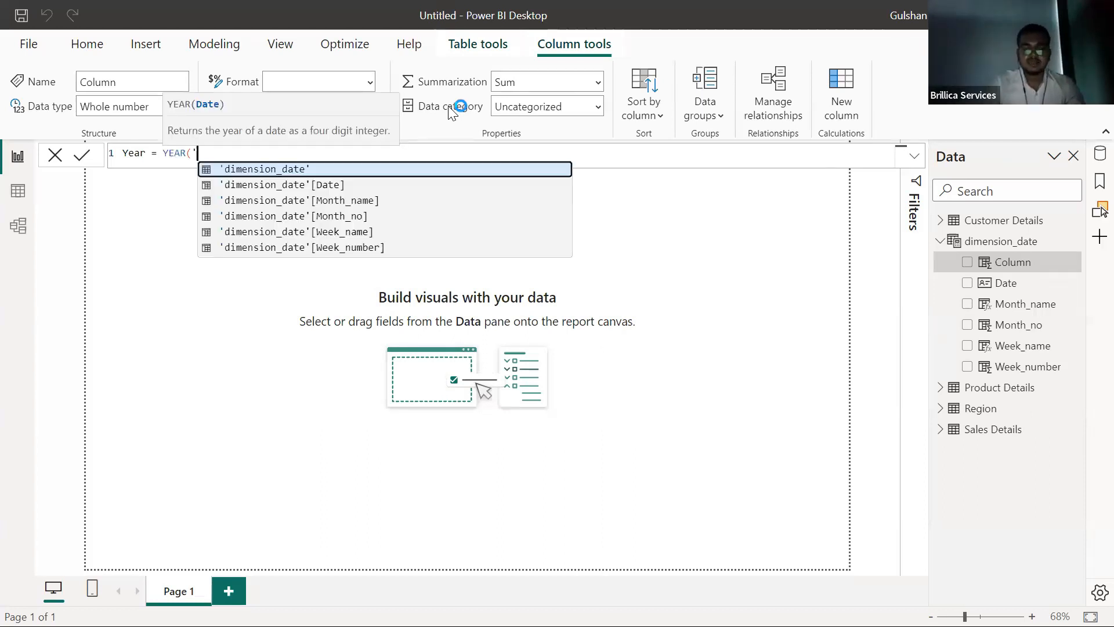
key("Down")
key("Tab")
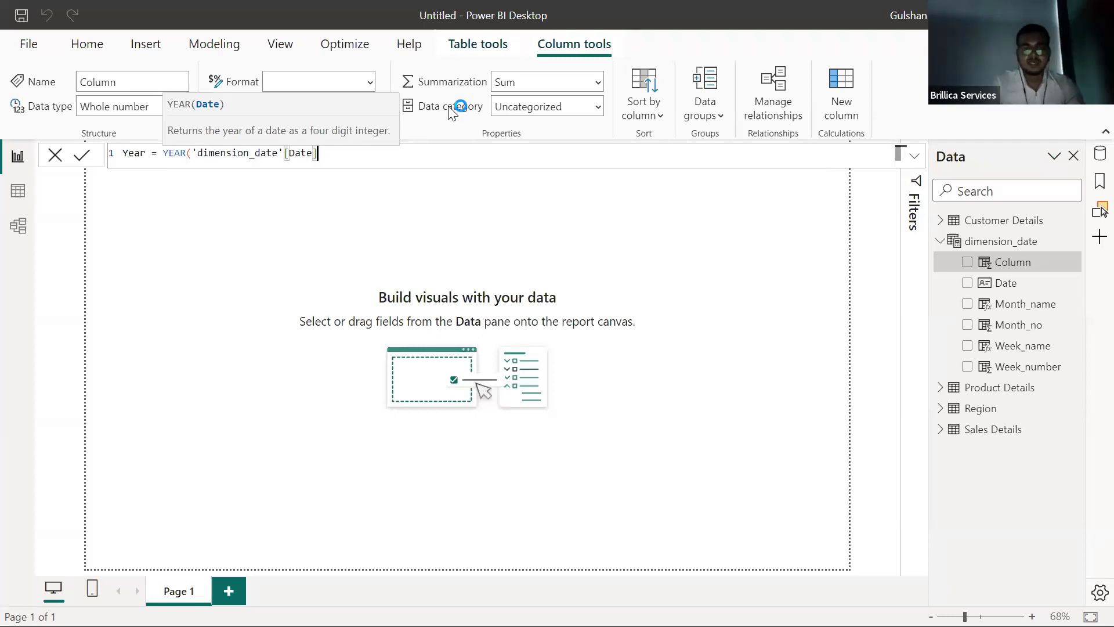
type(")")
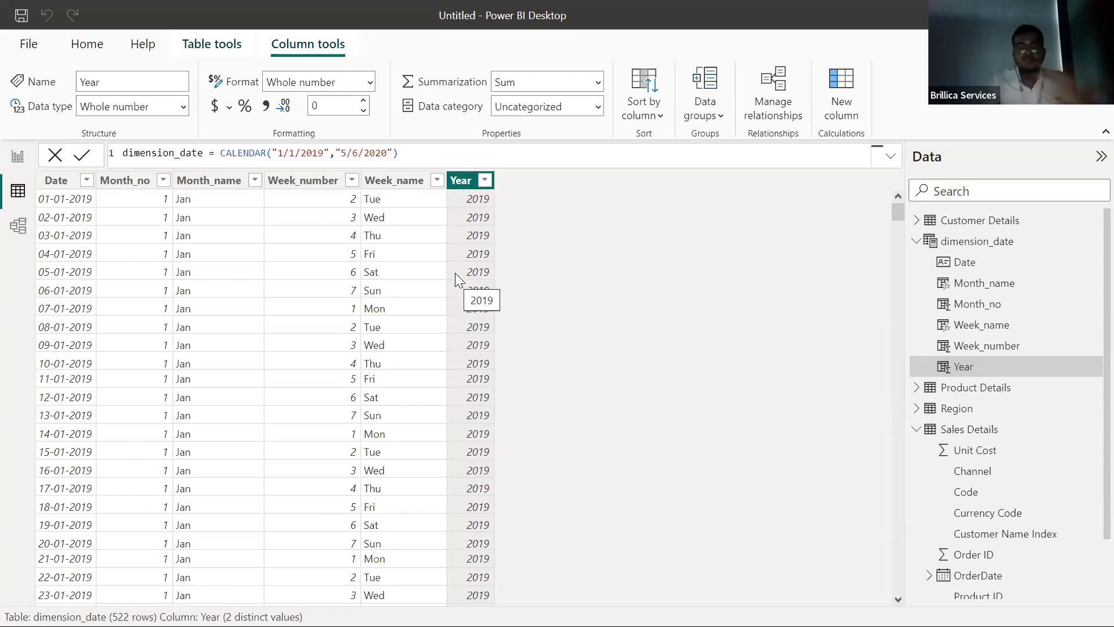
Sort the dimension_date table by the Month_name column in ascending order.
left_click(256, 180)
left_click(203, 197)
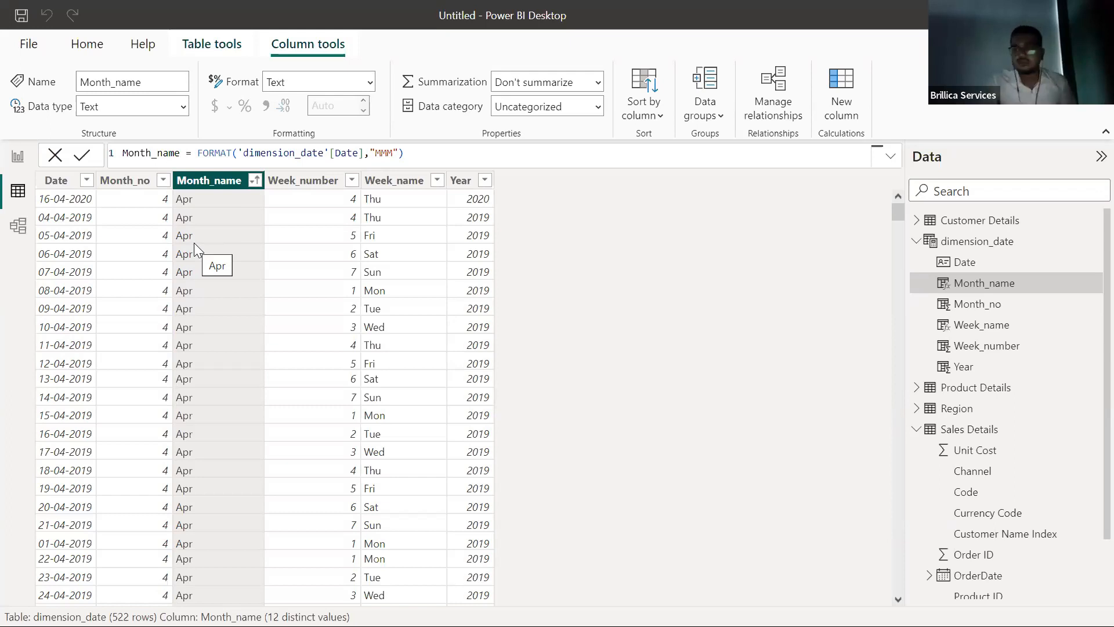
Sort the dimension_date table by Month_name in descending order and clear that sort.
left_click(255, 183)
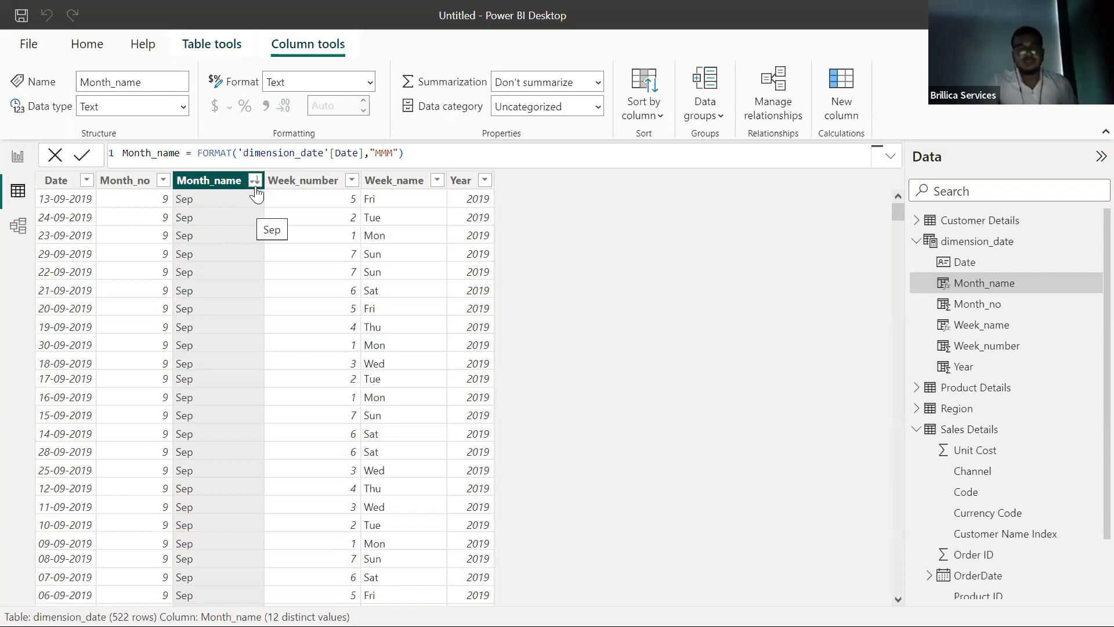
left_click(254, 181)
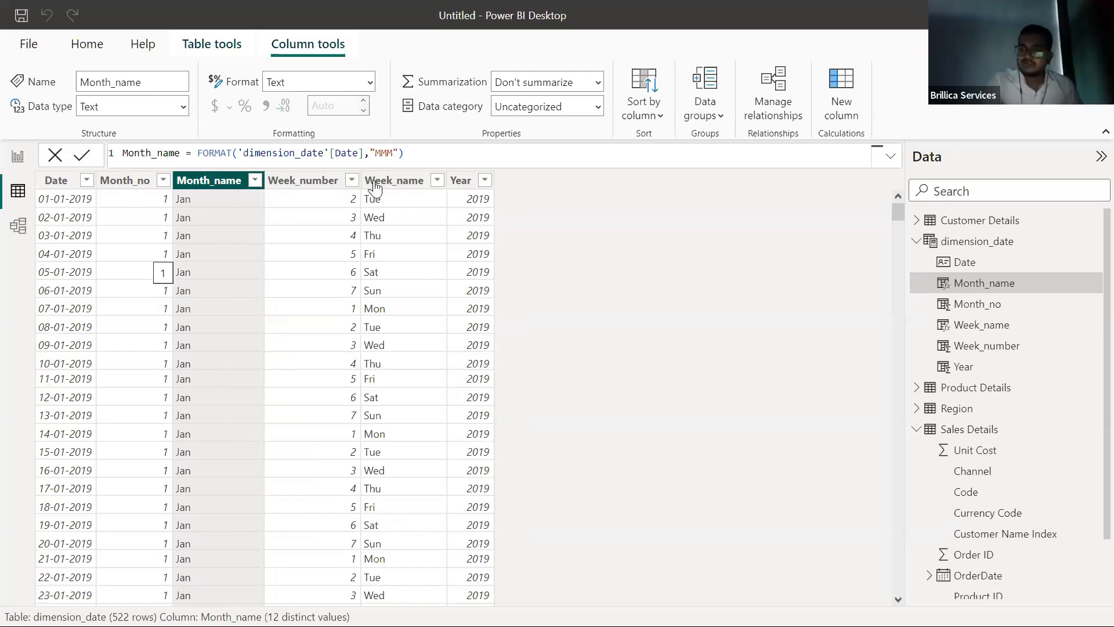
Try sorting the dimension_date table by Week_name in ascending and descending order, and clear the sort.
left_click(436, 181)
left_click(458, 199)
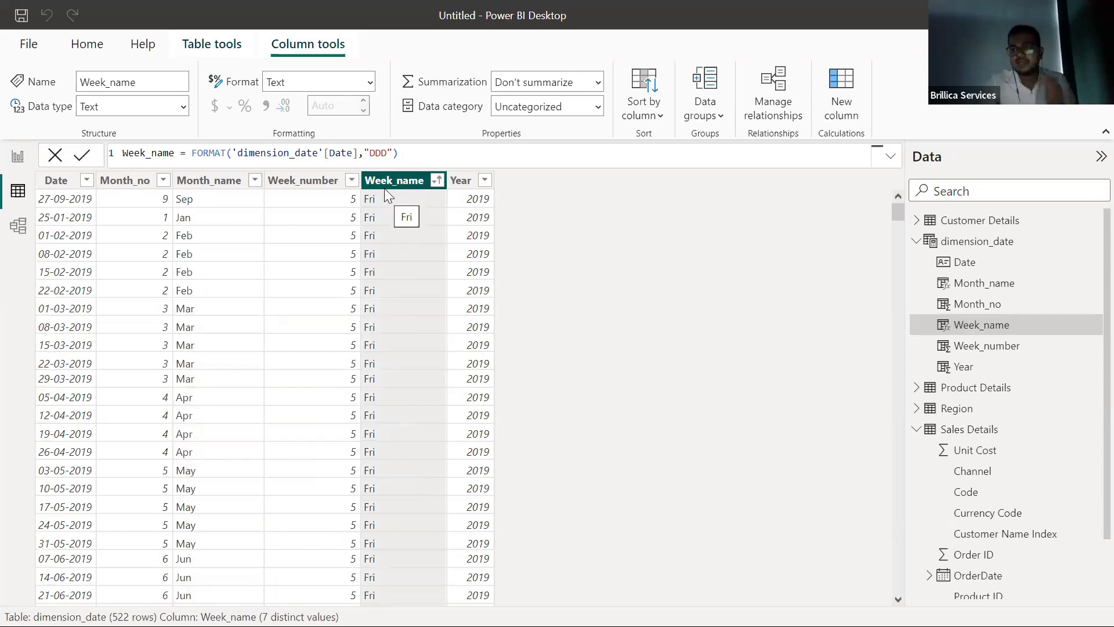
left_click(436, 180)
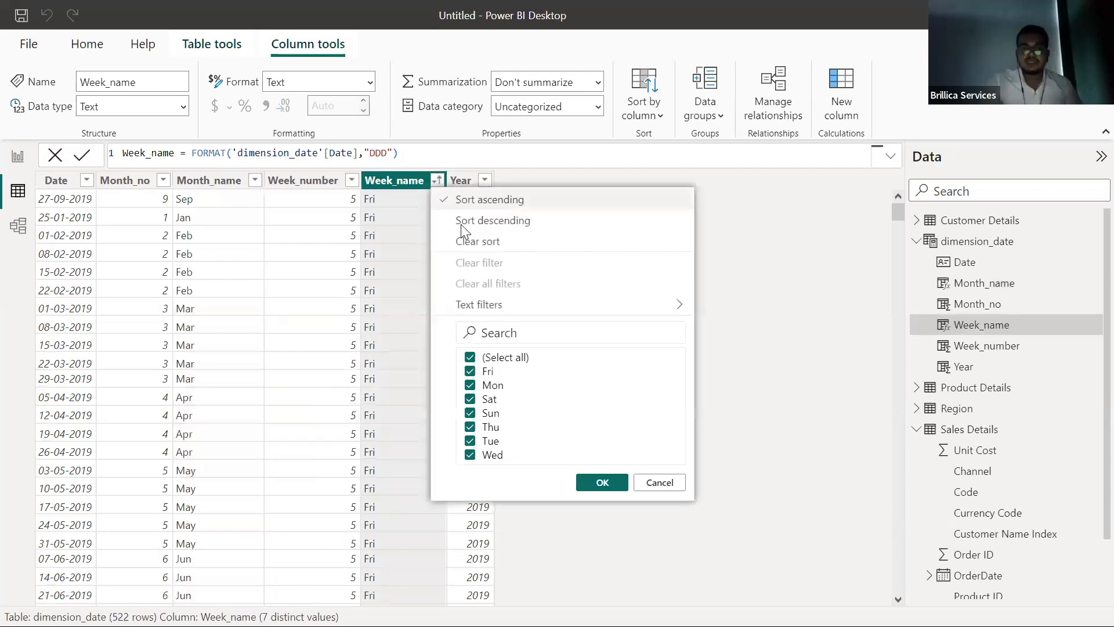
left_click(430, 221)
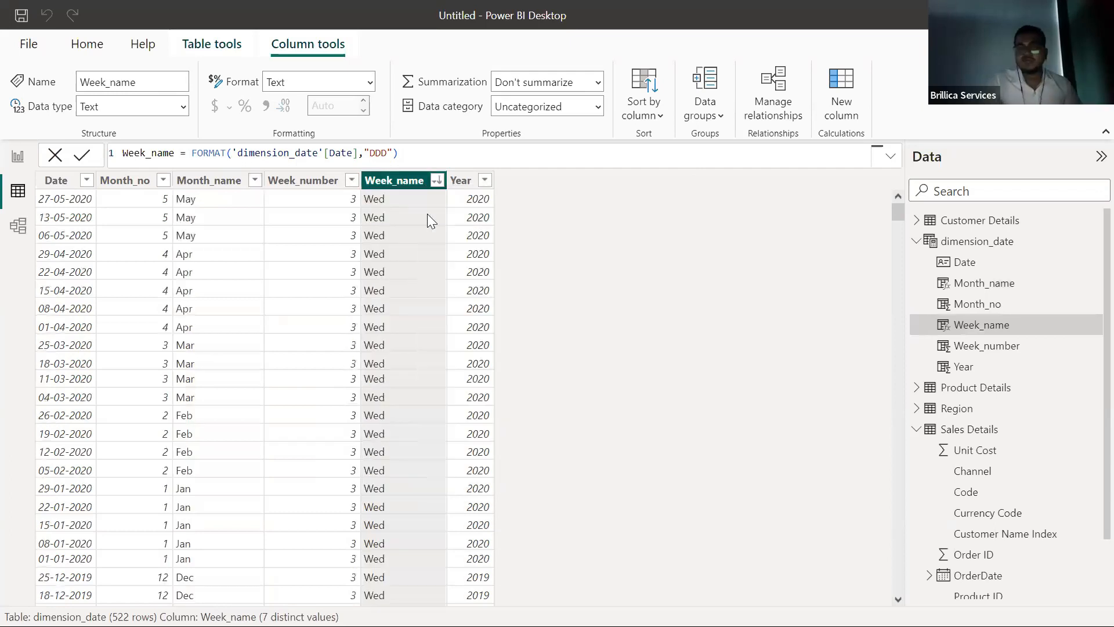
left_click(436, 180)
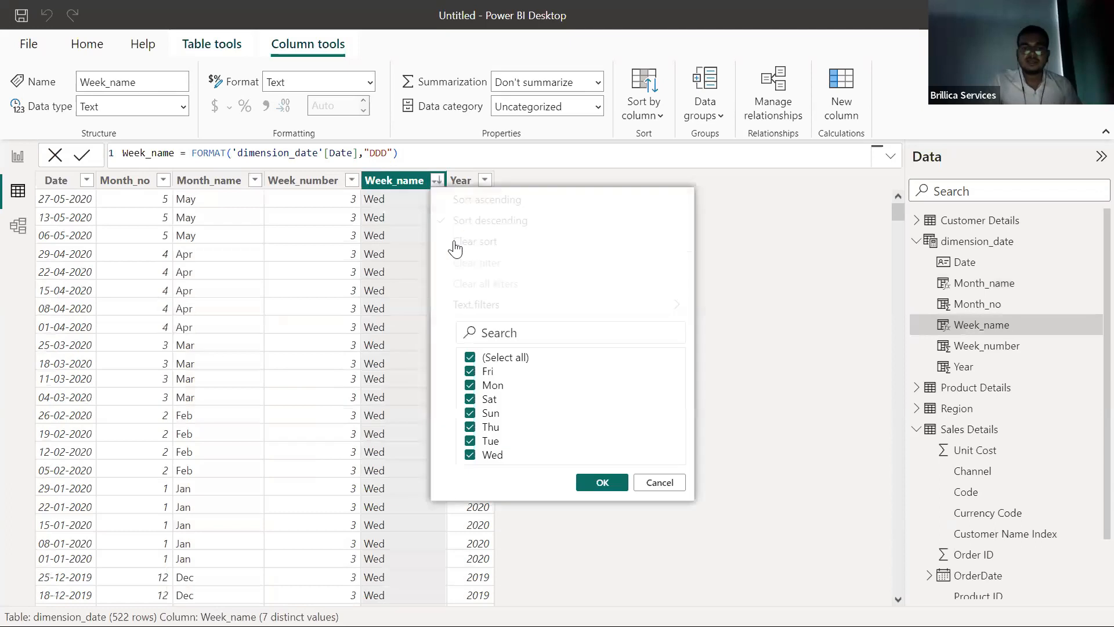
left_click(540, 243)
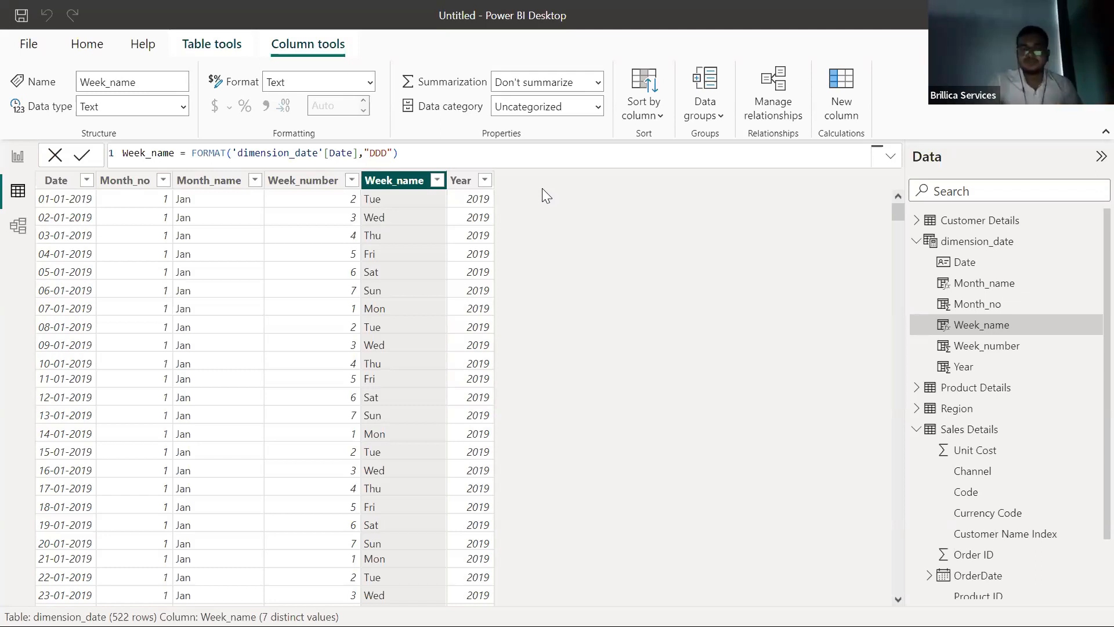
Set the Month_name column to sort by the Month_no column.
left_click(189, 197)
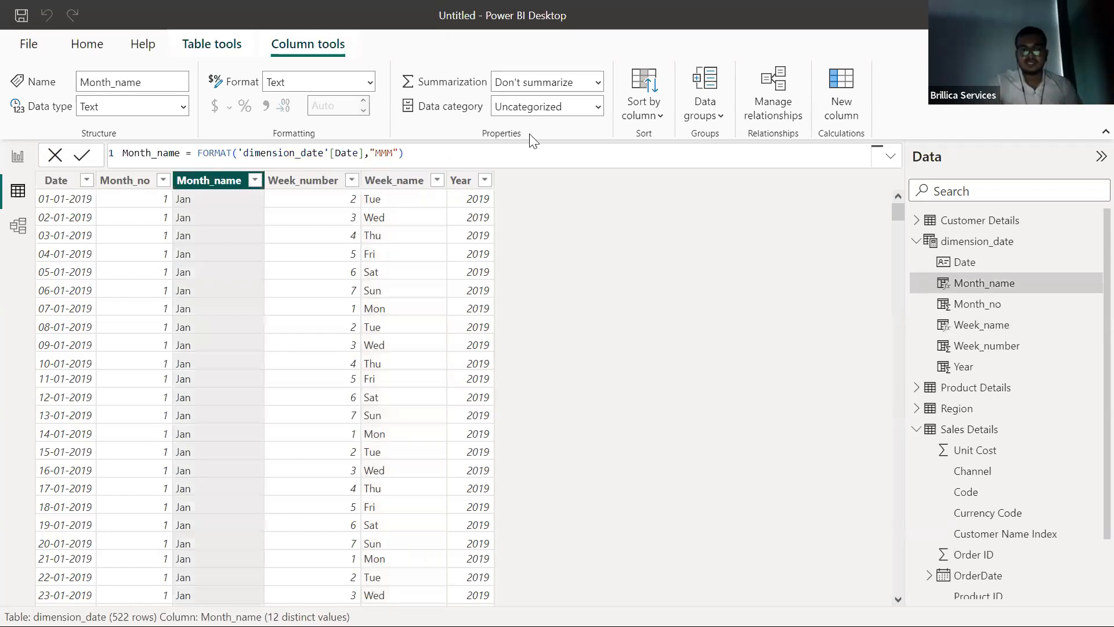
left_click(656, 121)
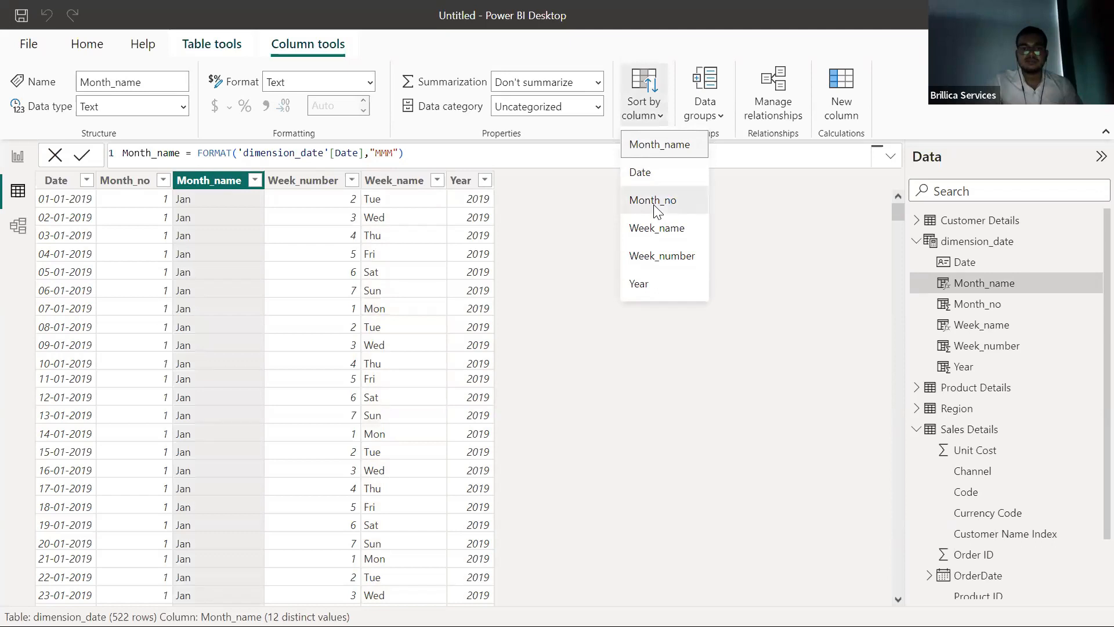
left_click(656, 209)
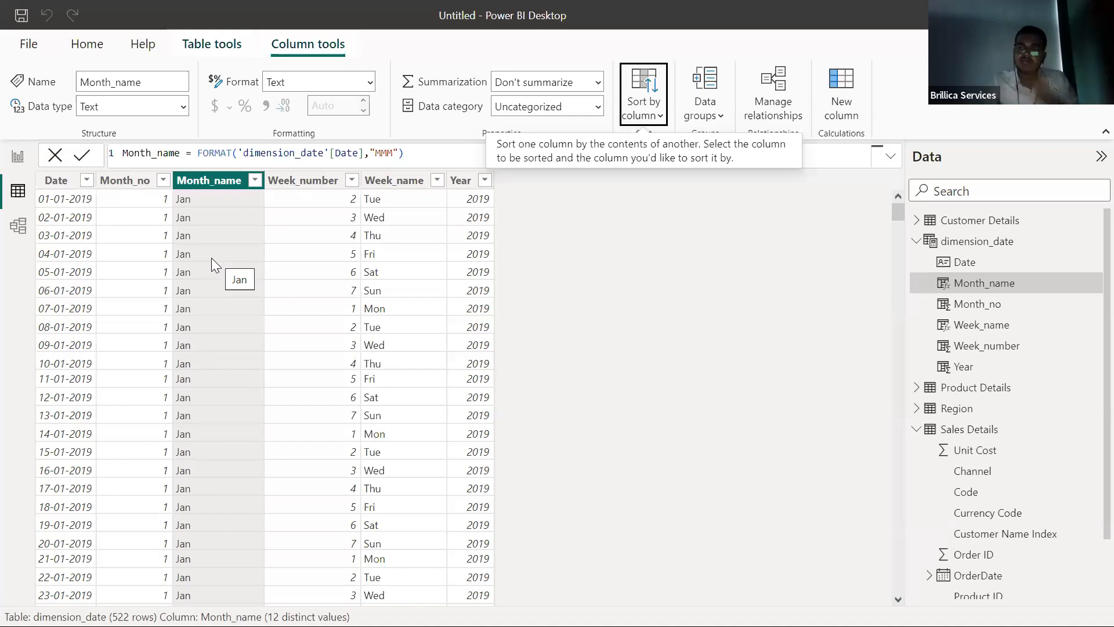
Set the Week_name column to sort by the Week_number column.
left_click(403, 186)
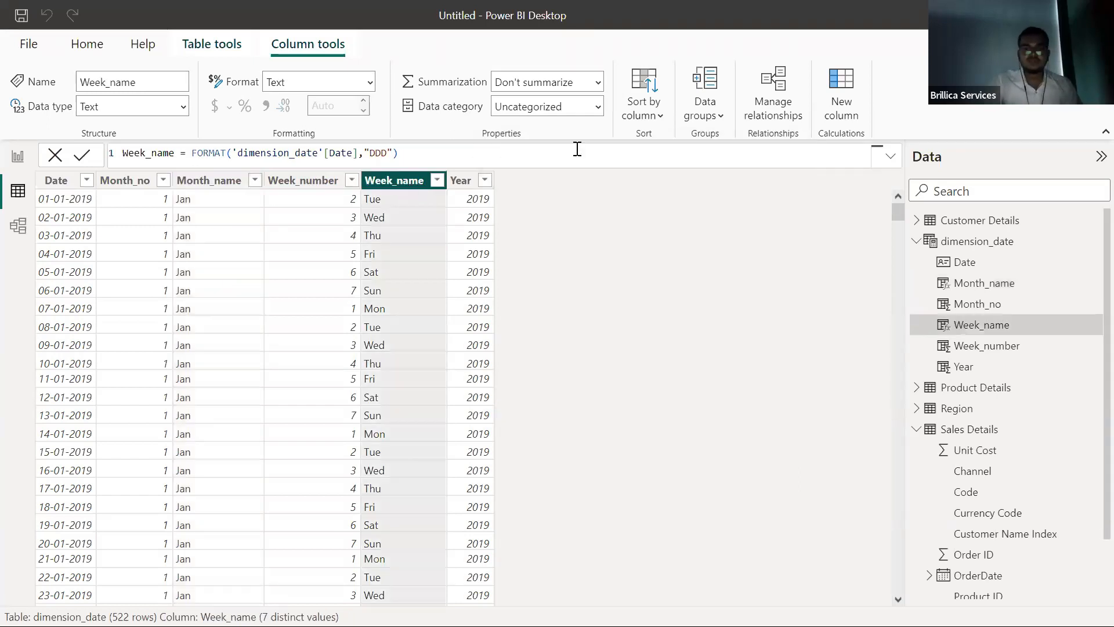
left_click(660, 116)
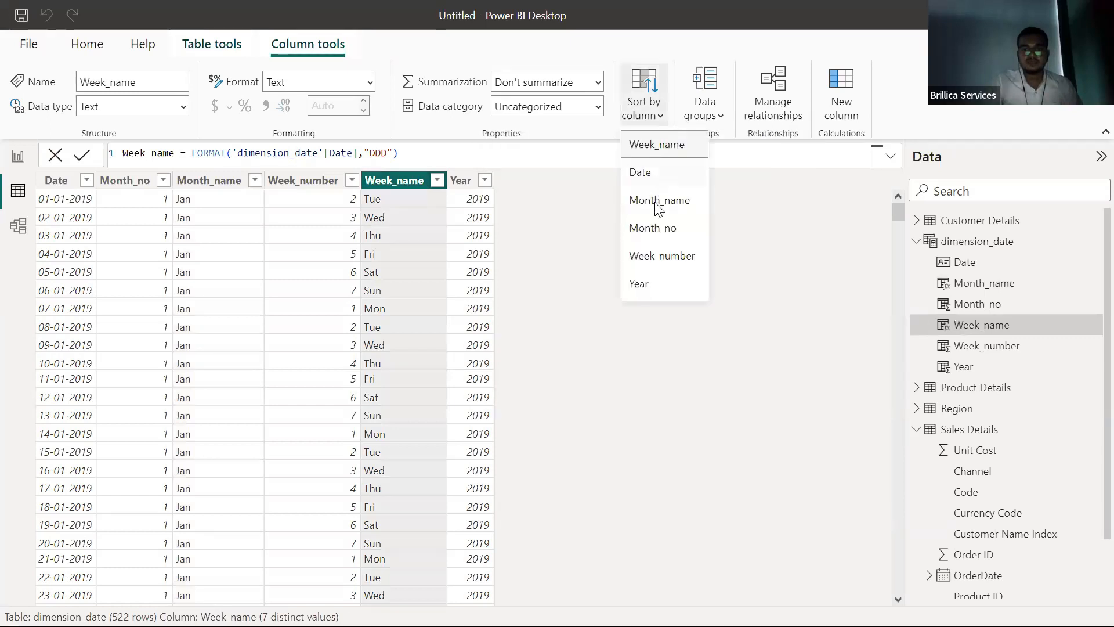
left_click(666, 257)
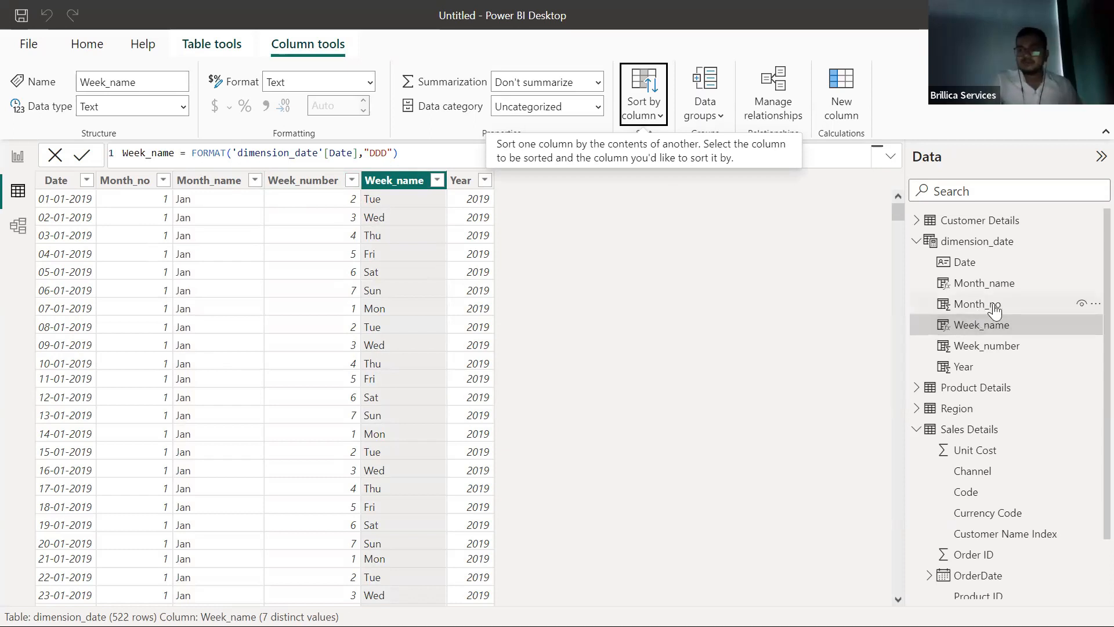
Hide the Month_no and Week_number columns of dimension_date and check the table's field list in the report view.
left_click(1081, 303)
left_click(1074, 348)
left_click(1083, 347)
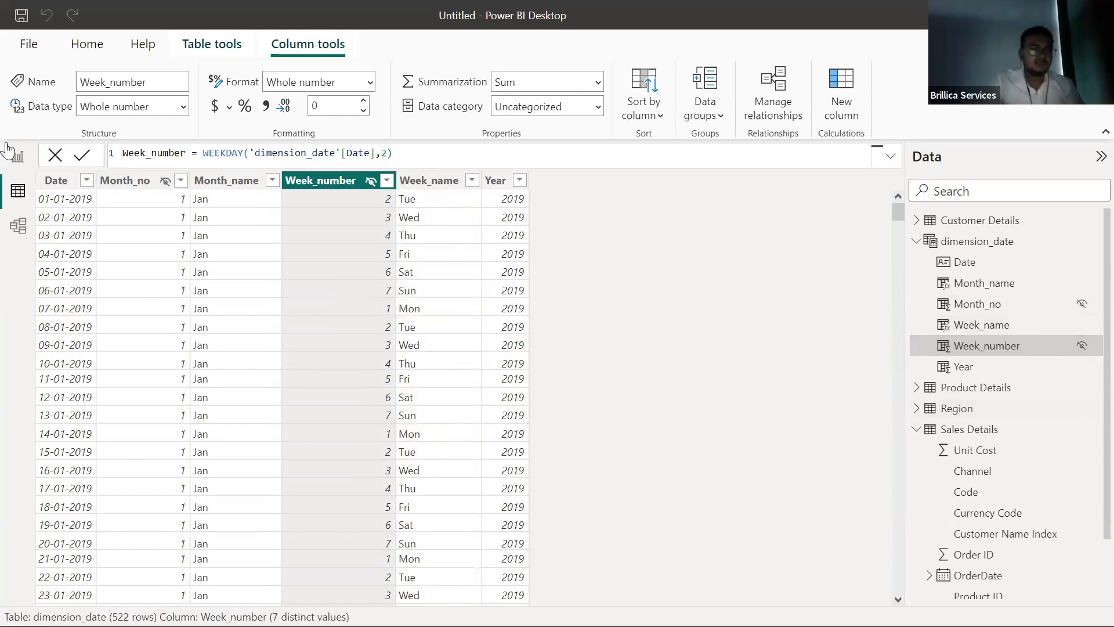
left_click(21, 165)
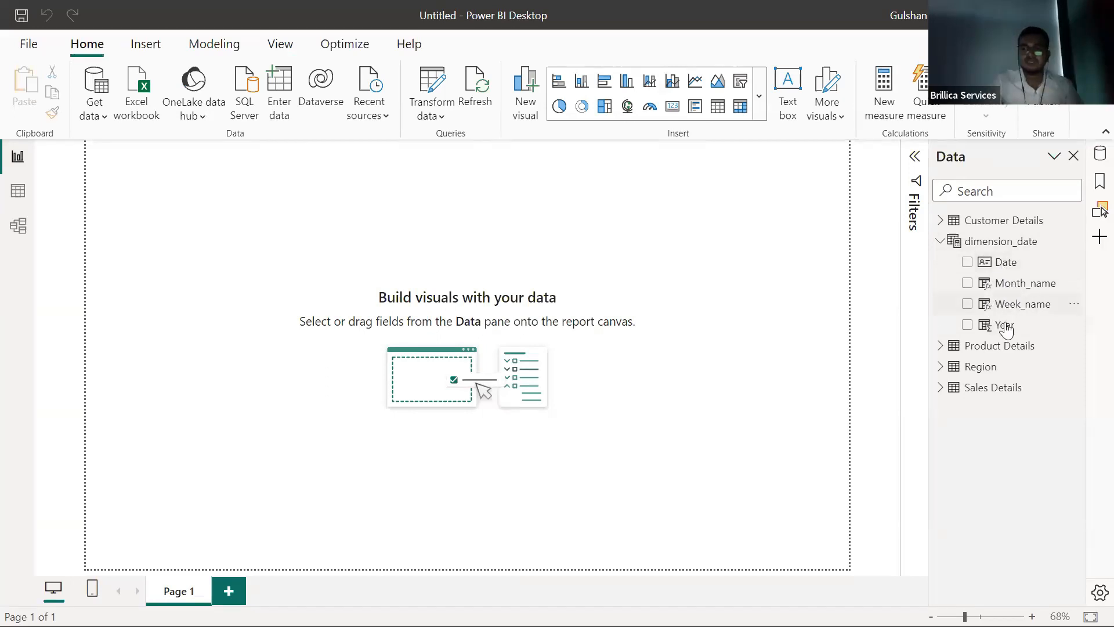
In the model view, place the dimension_date table beside Region and move Sales Details toward the middle of the diagram.
left_click(22, 232)
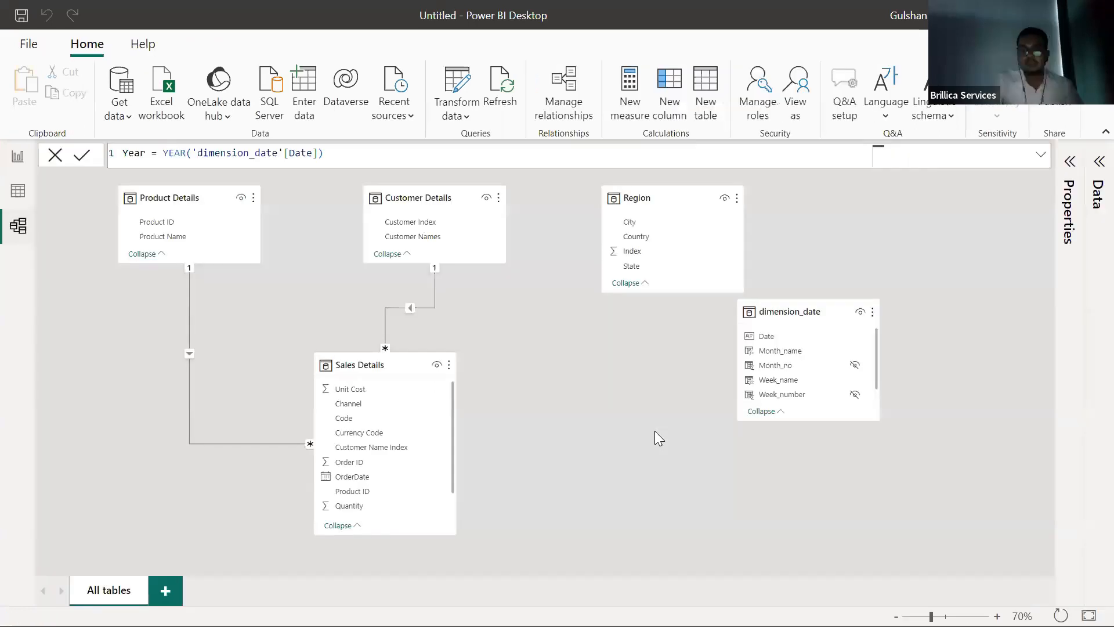
left_click_drag(809, 317, 846, 215)
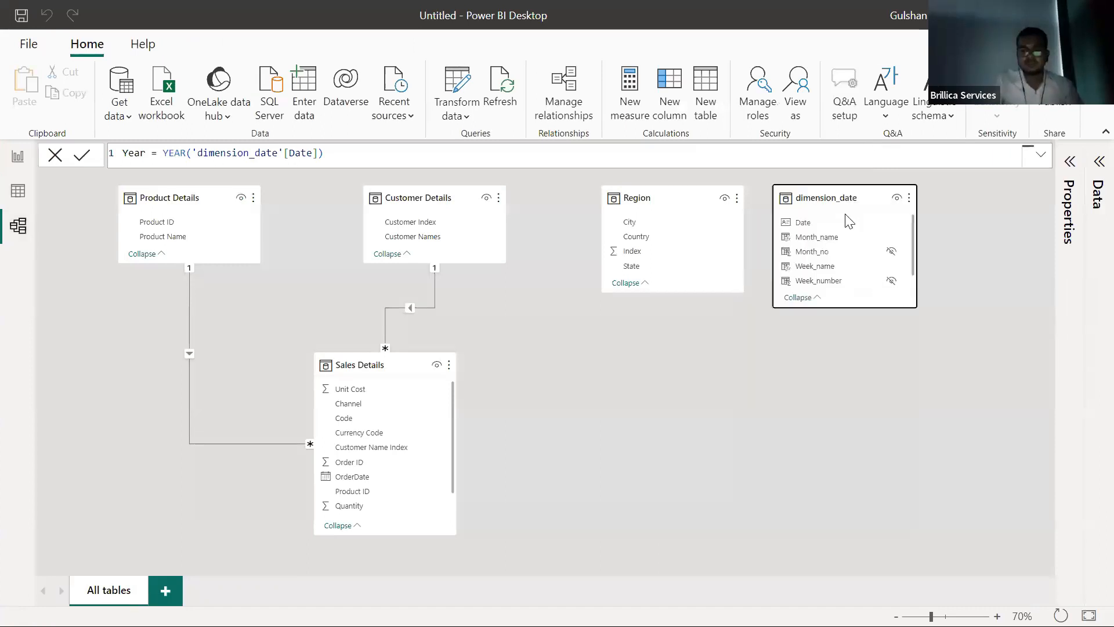
left_click_drag(411, 367, 549, 383)
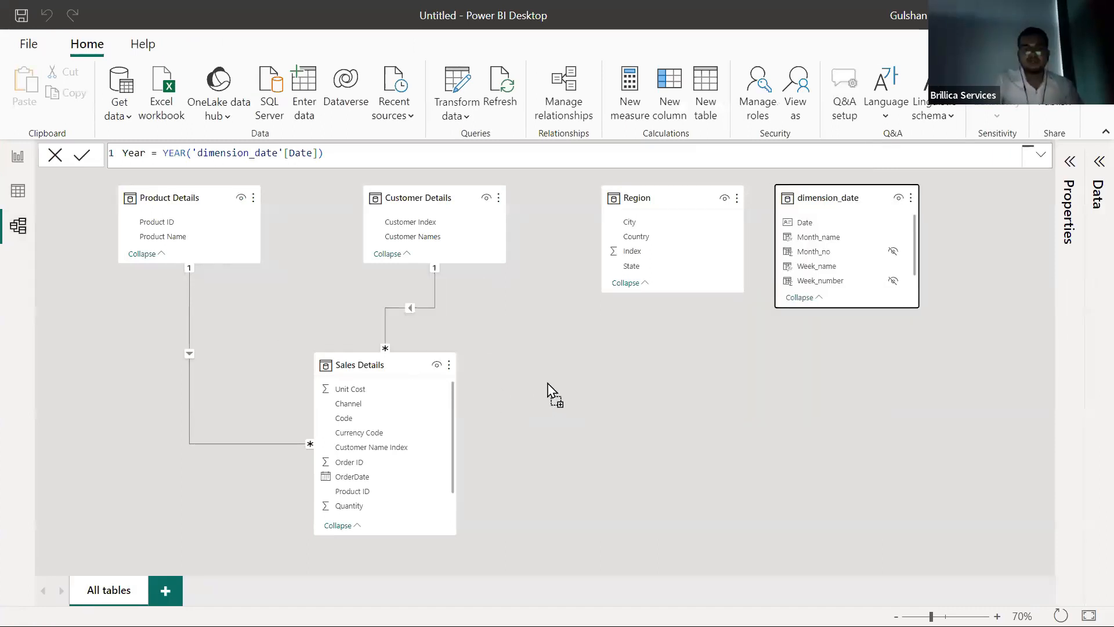